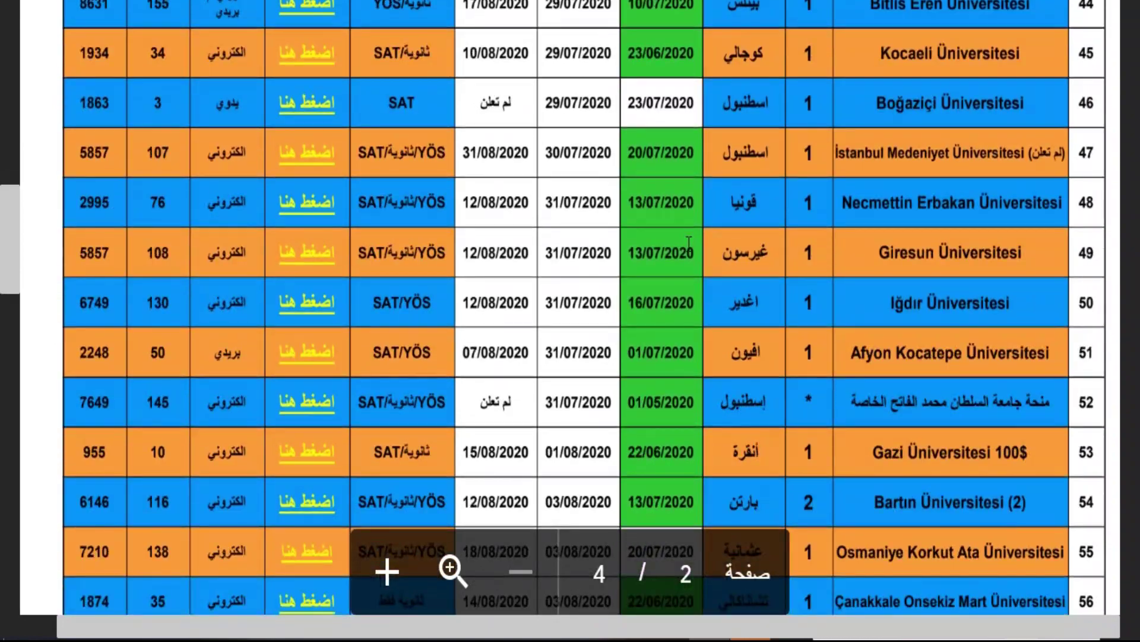
{"action": "scroll", "coordinate": [673, 258], "scroll_direction": "down", "scroll_amount": 3}
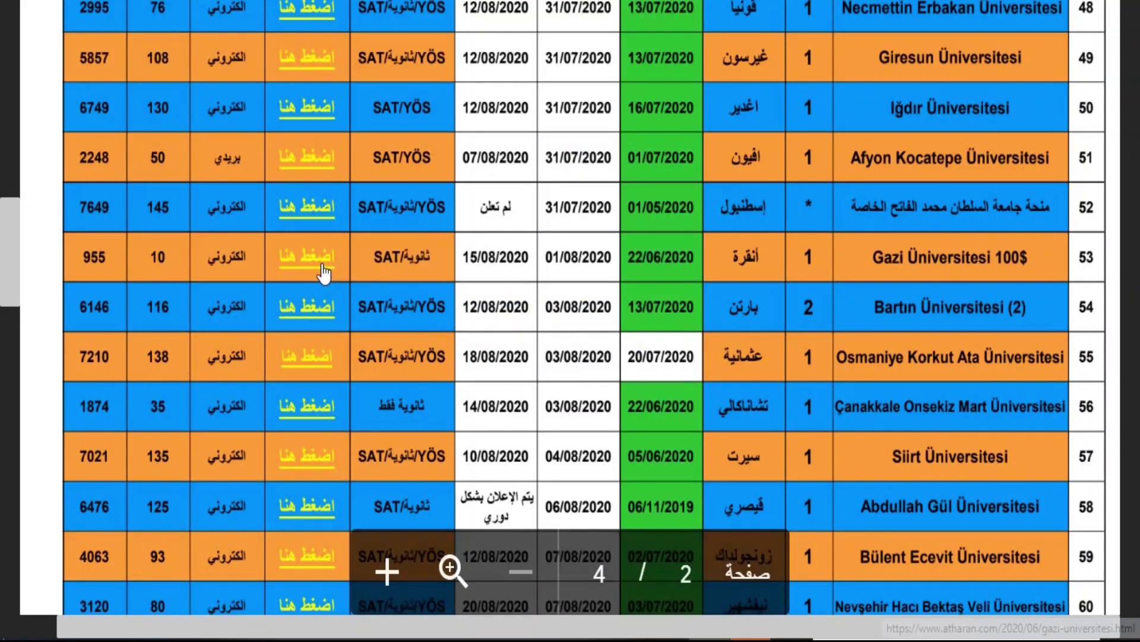
Step: Open the Gazi Üniversitesi page and mark its registration start and end (01/08) dates
{"action": "left_click", "coordinate": [324, 262]}
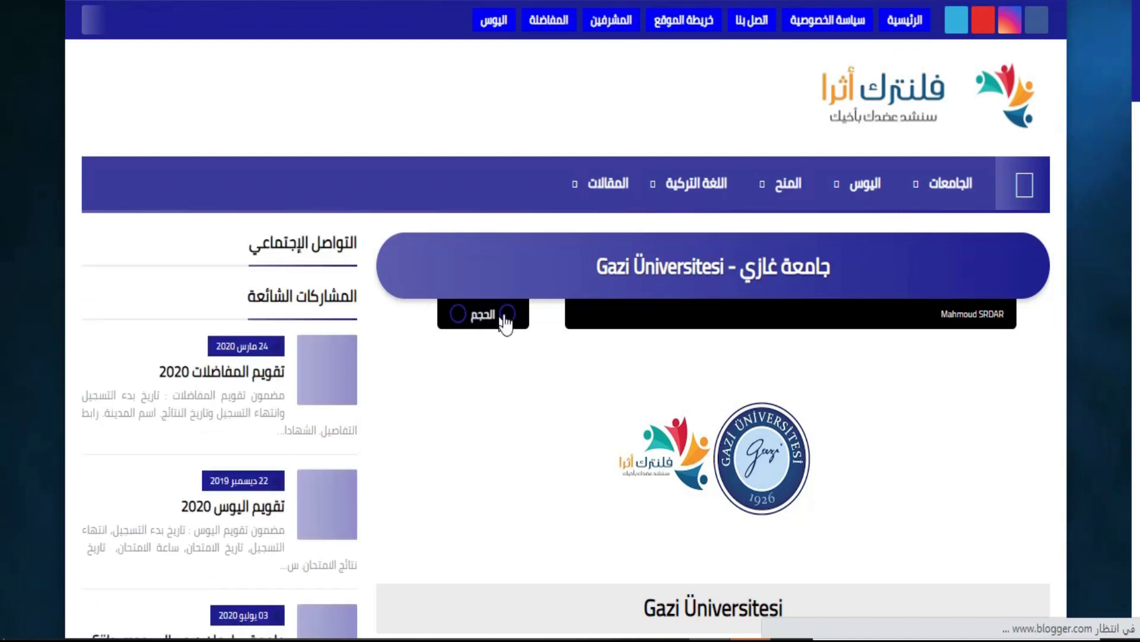
{"action": "scroll", "coordinate": [505, 324], "scroll_direction": "down", "scroll_amount": 8}
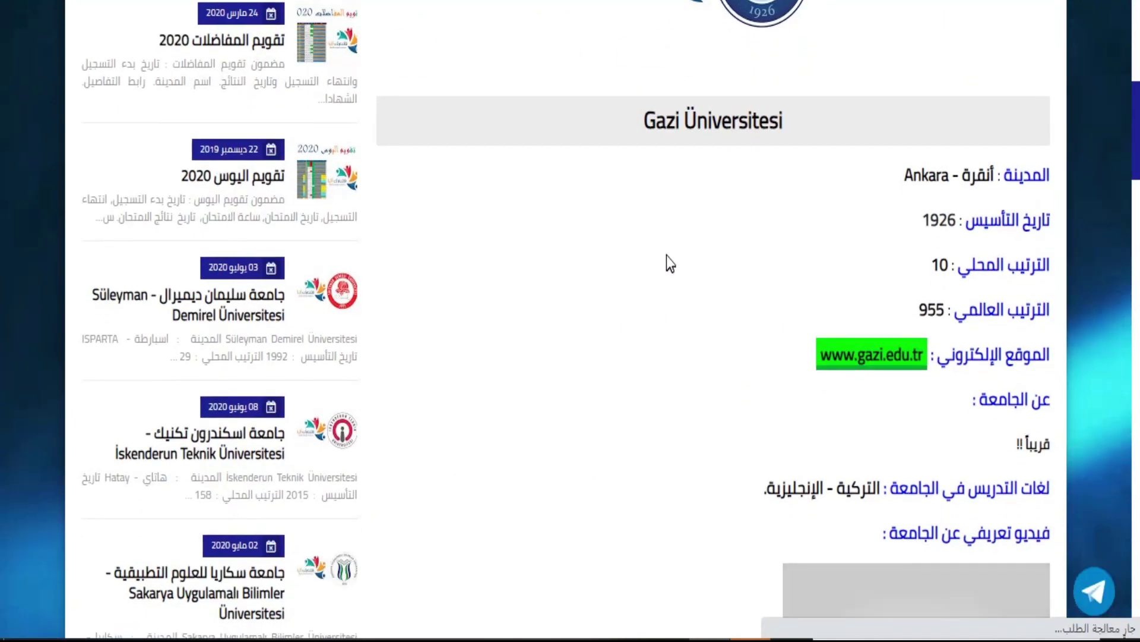
{"action": "scroll", "coordinate": [665, 256], "scroll_direction": "down", "scroll_amount": 10}
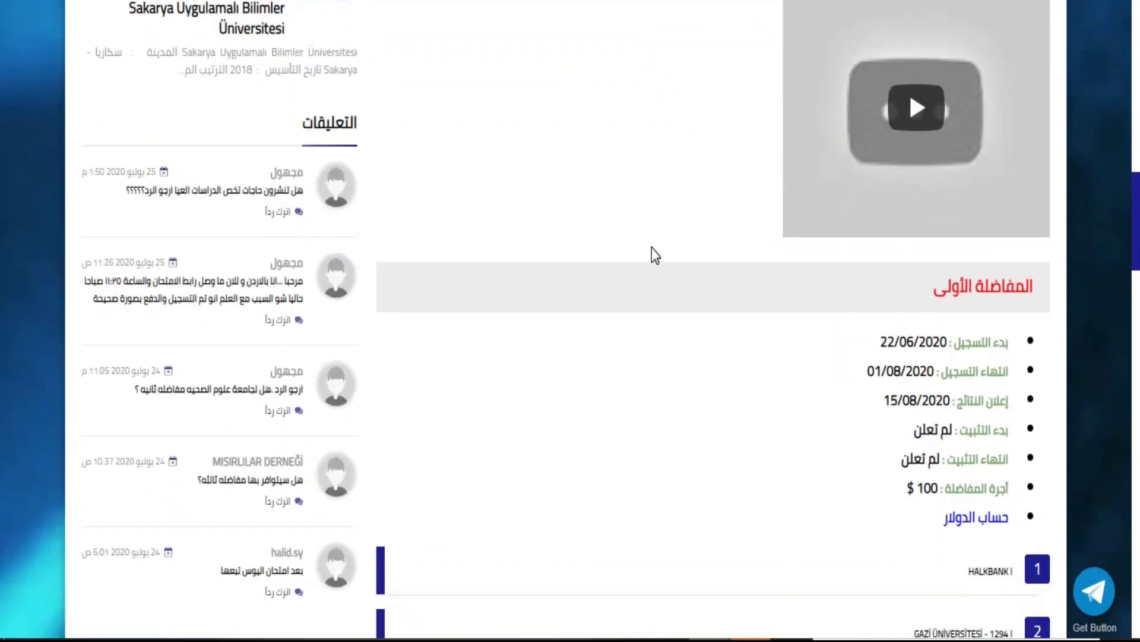
{"action": "scroll", "coordinate": [650, 253], "scroll_direction": "down", "scroll_amount": 3}
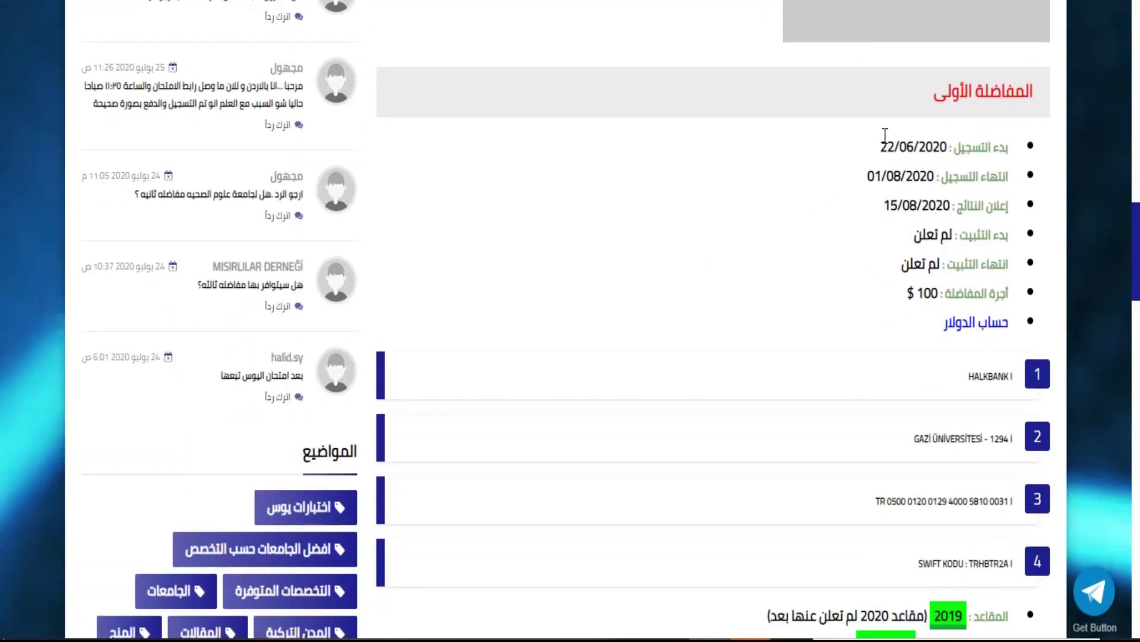
{"action": "left_click_drag", "start_coordinate": [886, 147], "coordinate": [921, 147]}
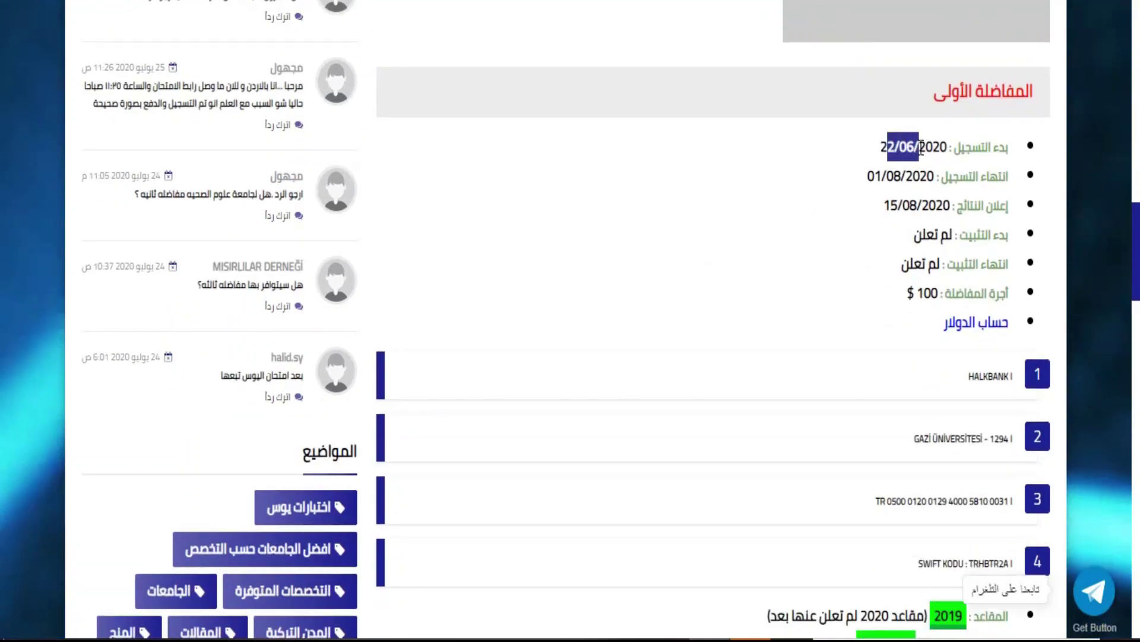
{"action": "left_click_drag", "start_coordinate": [868, 177], "coordinate": [902, 178]}
Step: Check the accepted certificates link, then follow the Gazi registration link
{"action": "scroll", "coordinate": [763, 249], "scroll_direction": "down", "scroll_amount": 5}
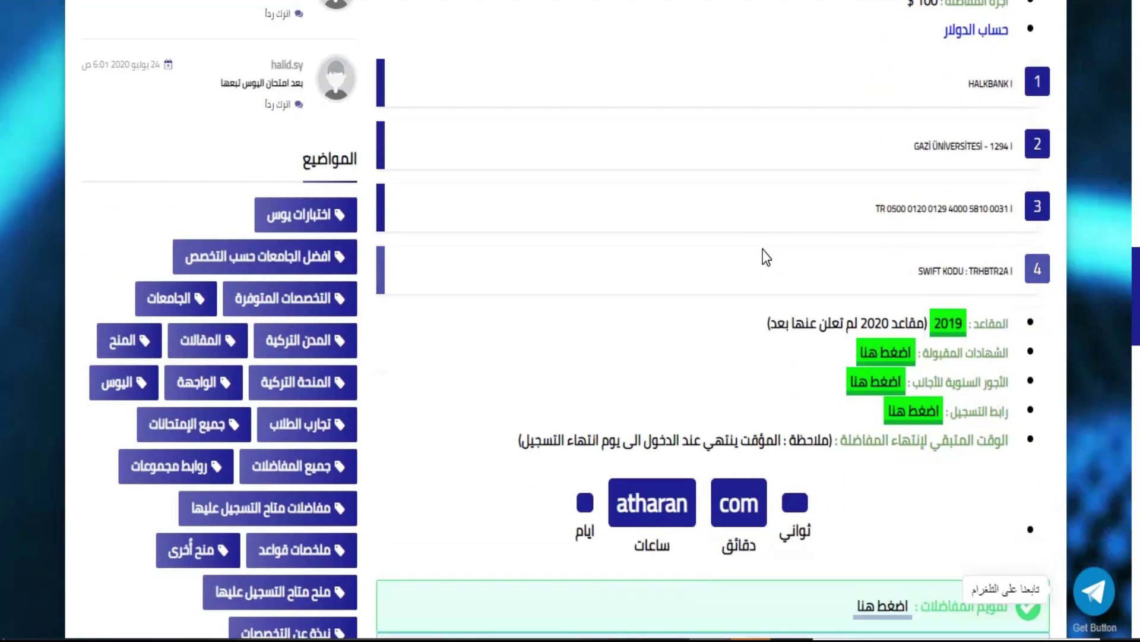
{"action": "left_click_drag", "start_coordinate": [924, 249], "coordinate": [907, 252]}
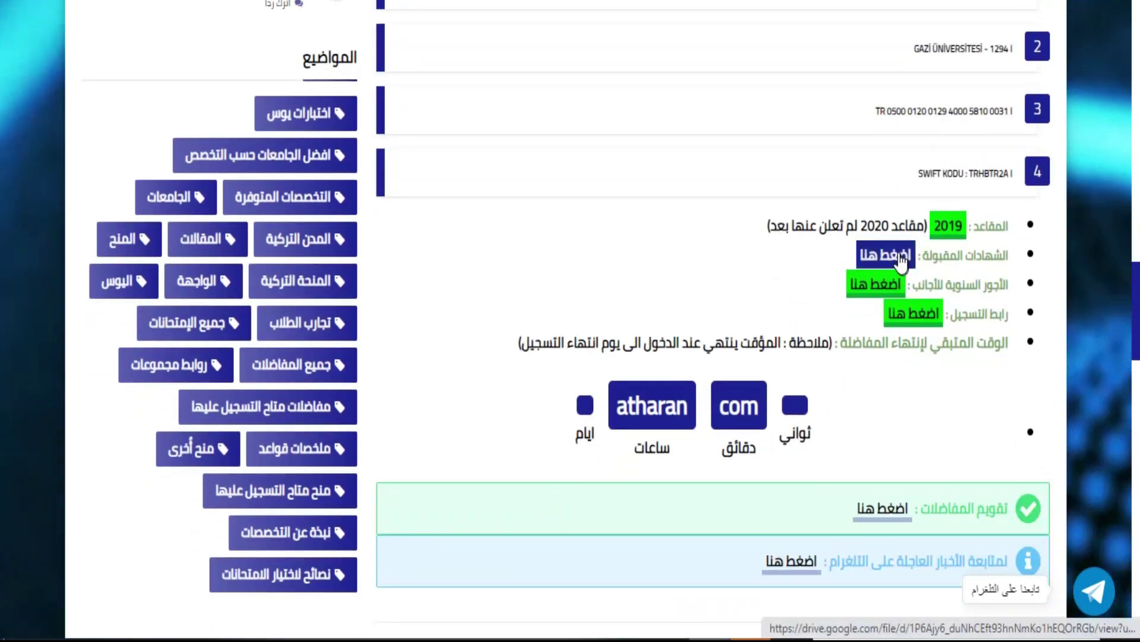
{"action": "left_click", "coordinate": [902, 255]}
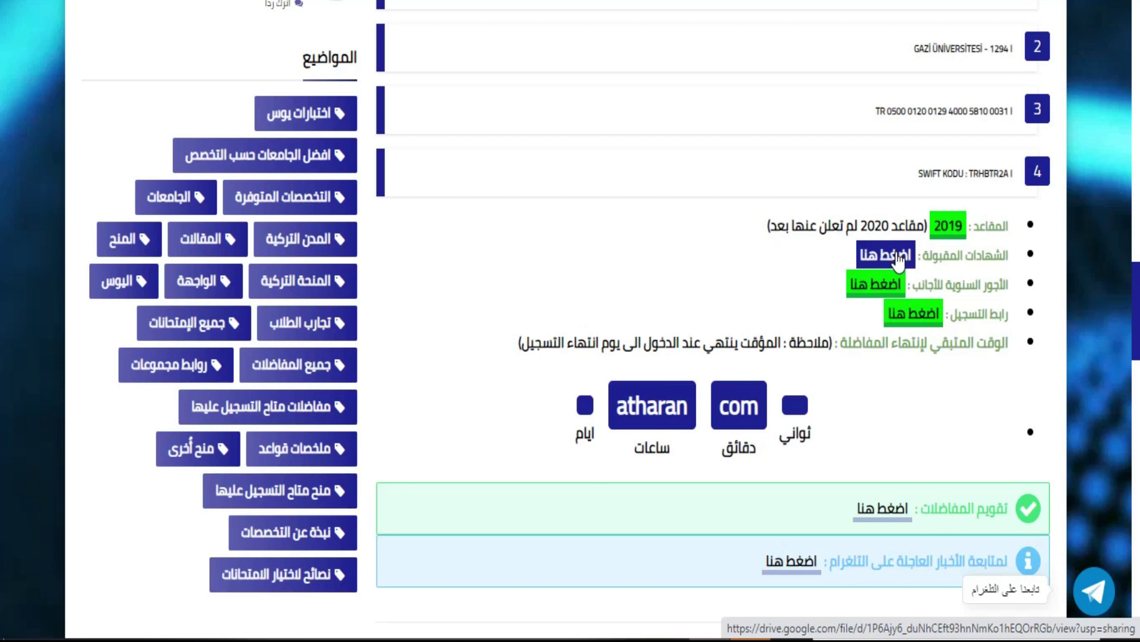
{"action": "left_click", "coordinate": [917, 314]}
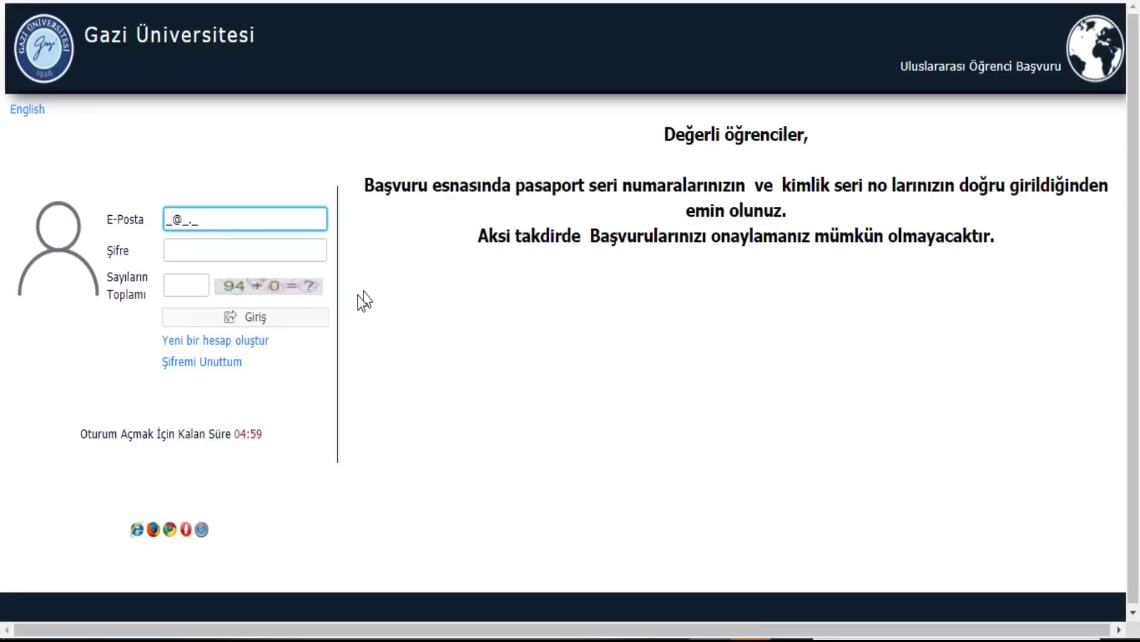
Step: Start a new account with the applicant's e-mail and passport number
{"action": "left_click", "coordinate": [247, 342]}
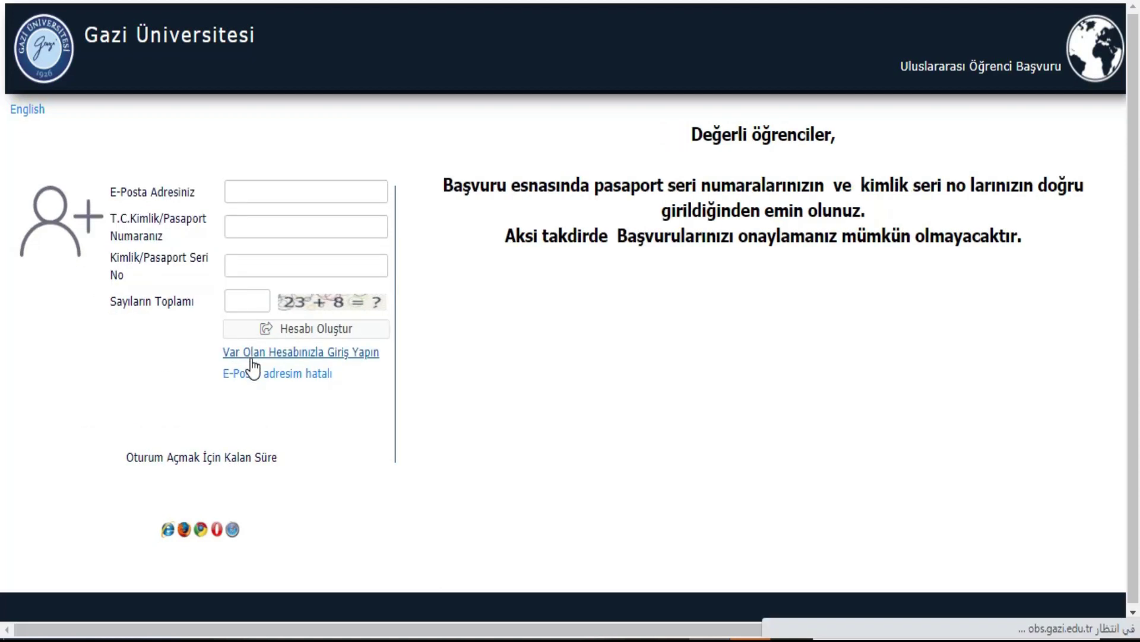
{"action": "left_click", "coordinate": [285, 192]}
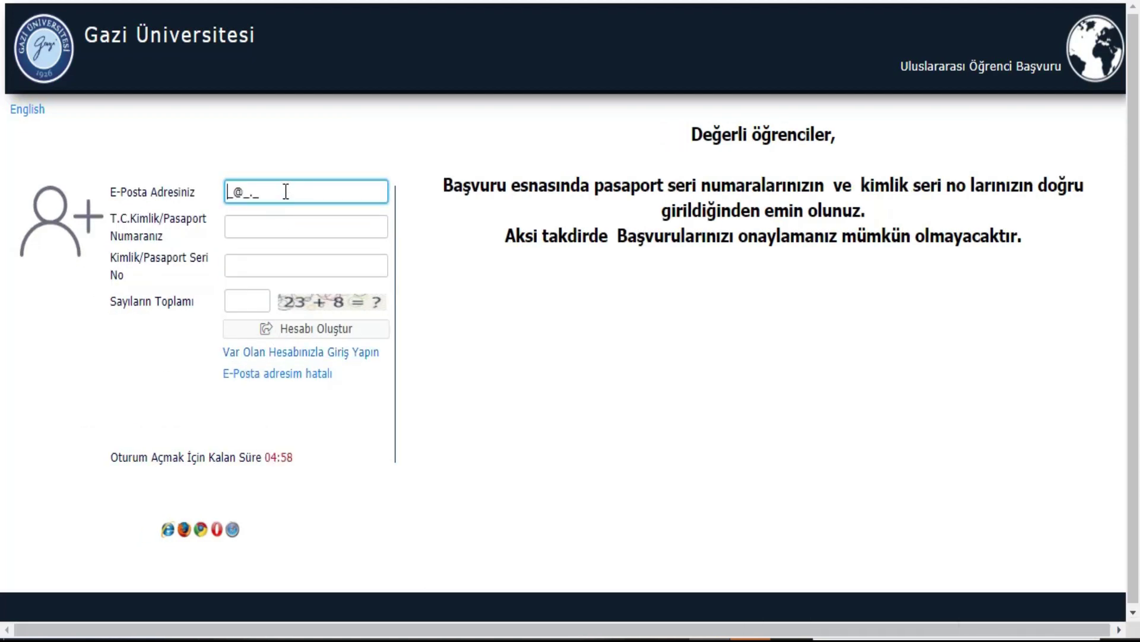
{"action": "key", "text": "ctrl+v"}
{"action": "left_click", "coordinate": [278, 225]}
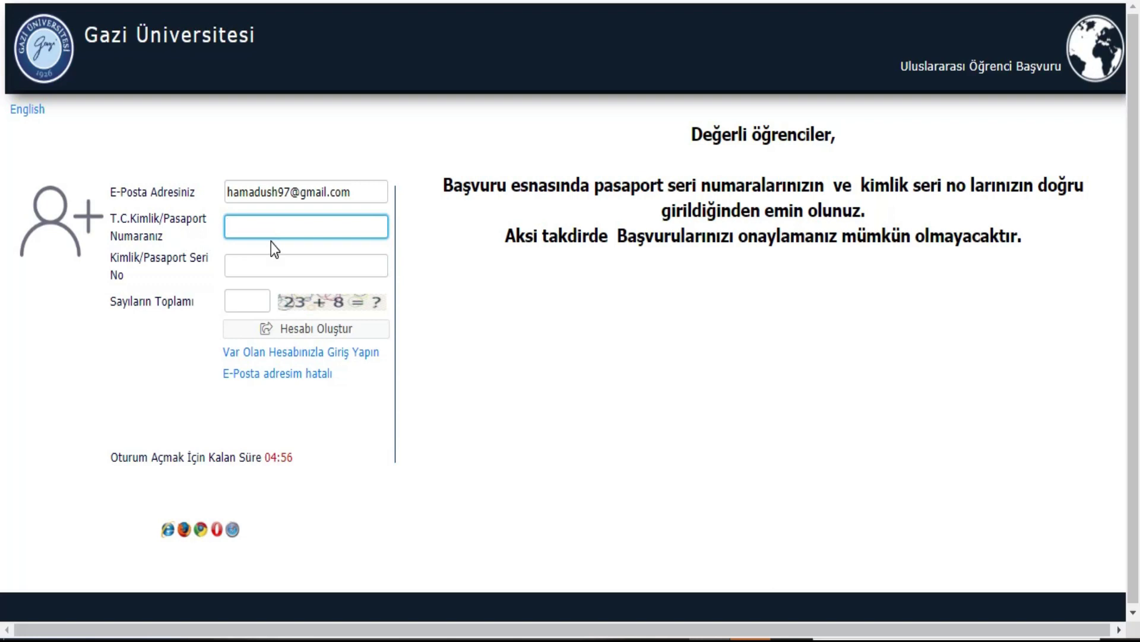
Step: Add the passport serial number and number sum, create the account, and go to the mail inbox
{"action": "left_click", "coordinate": [267, 266]}
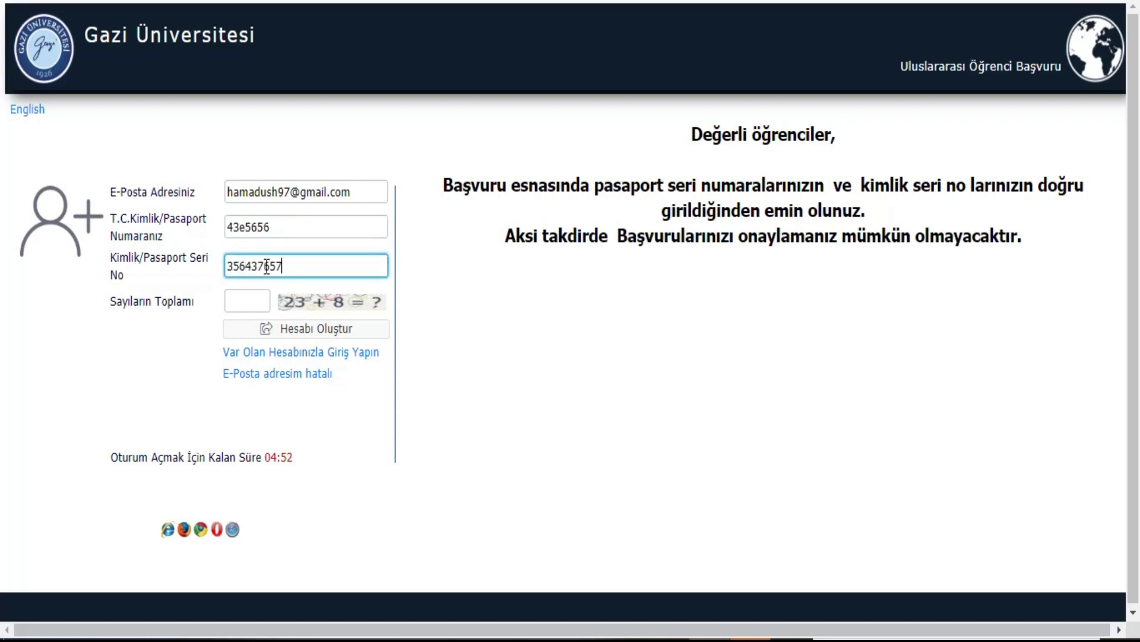
{"action": "left_click", "coordinate": [240, 303]}
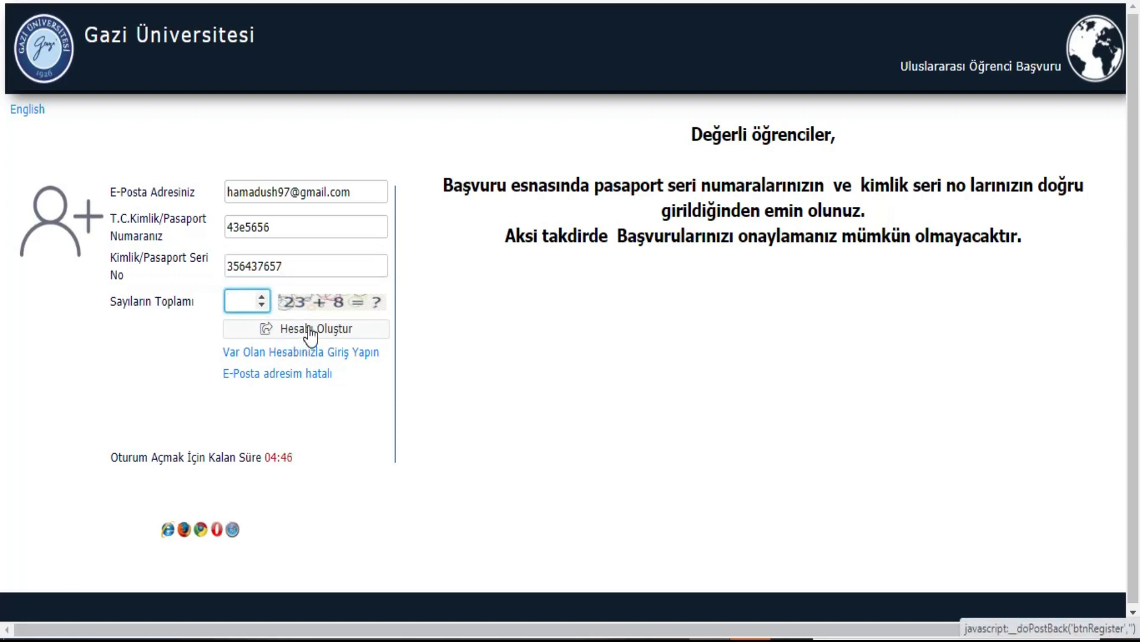
{"action": "left_click", "coordinate": [370, 354]}
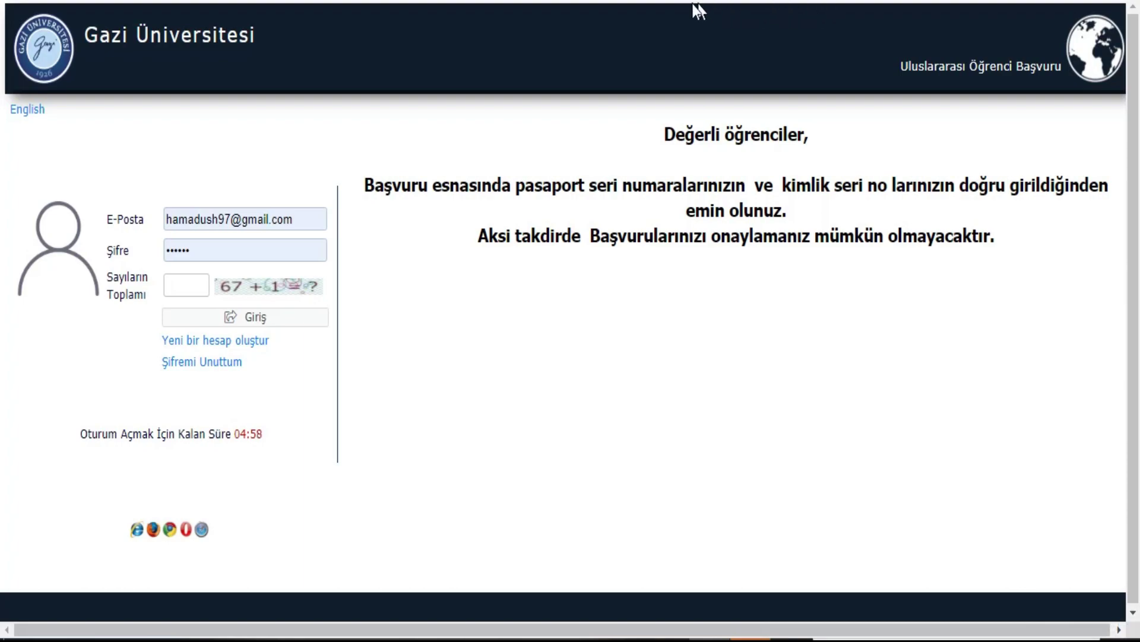
{"action": "key", "text": "alt+Tab"}
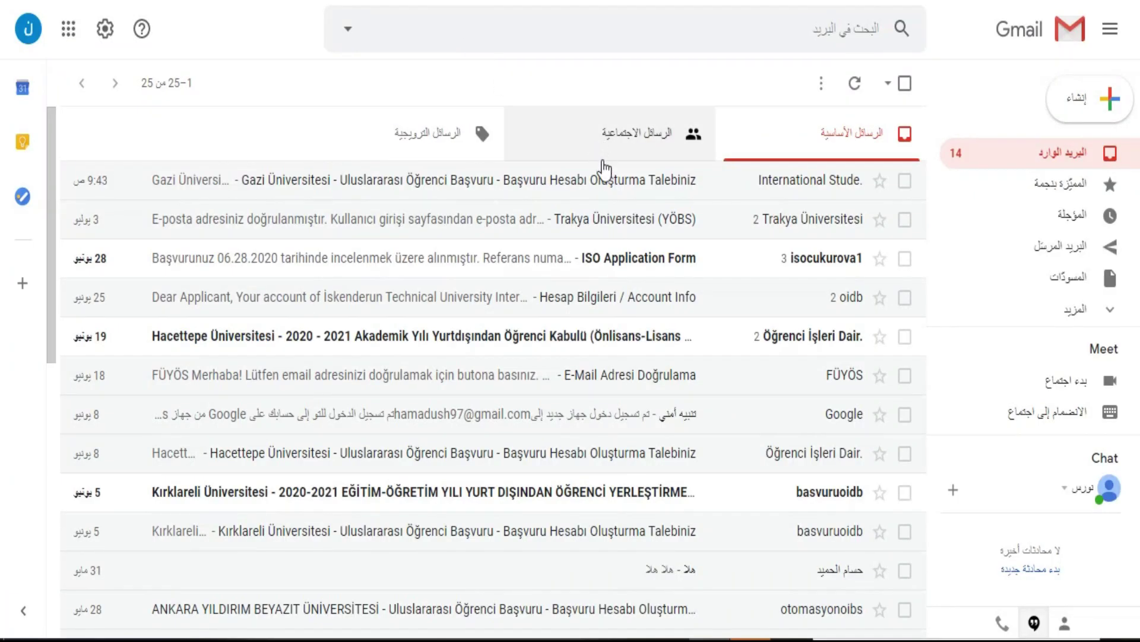
Step: Copy the account password from the Gazi Üniversitesi e-mail into the portal's Şifre field
{"action": "left_click", "coordinate": [605, 185]}
{"action": "scroll", "coordinate": [661, 356], "scroll_direction": "down", "scroll_amount": 5}
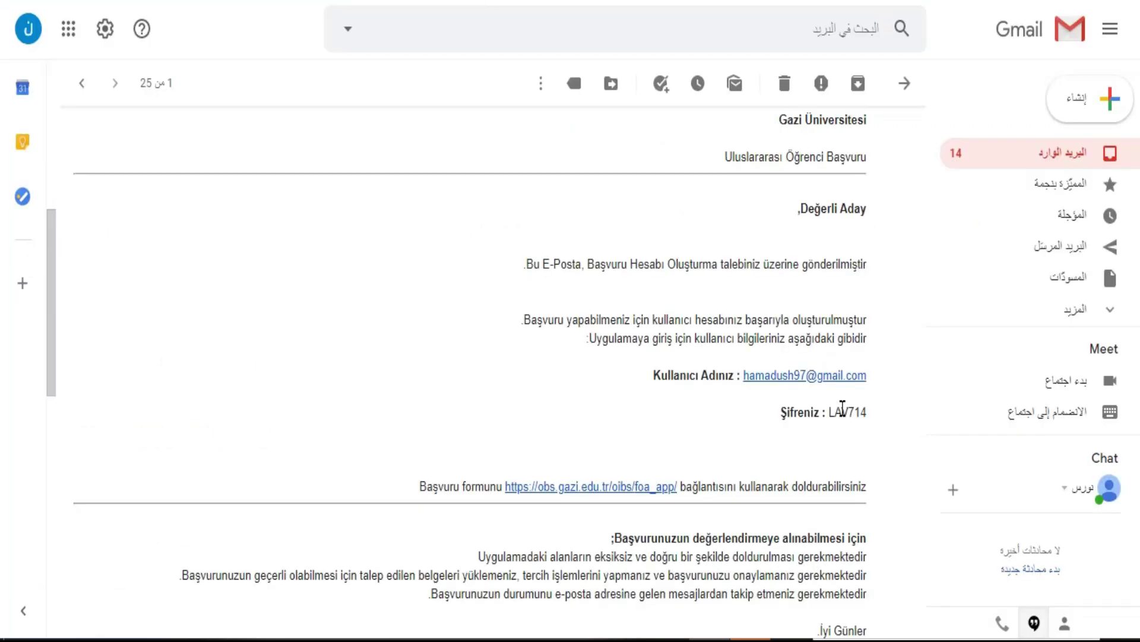
{"action": "left_click_drag", "start_coordinate": [832, 411], "coordinate": [862, 414]}
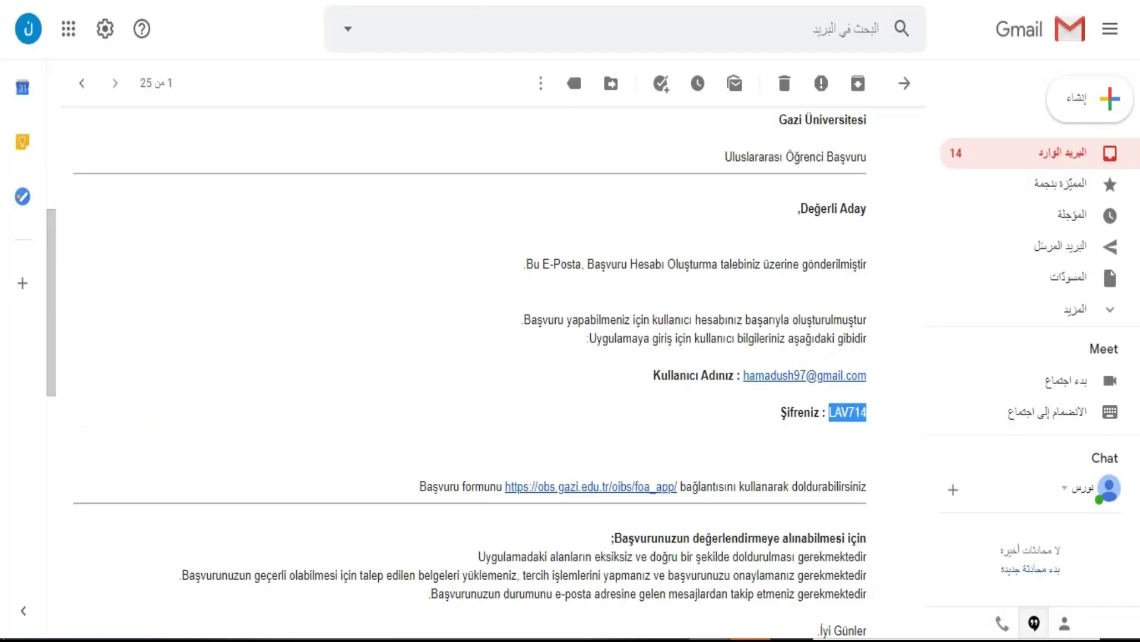
{"action": "key", "text": "ctrl+c"}
{"action": "key", "text": "alt+Tab"}
{"action": "key", "text": "ctrl+v"}
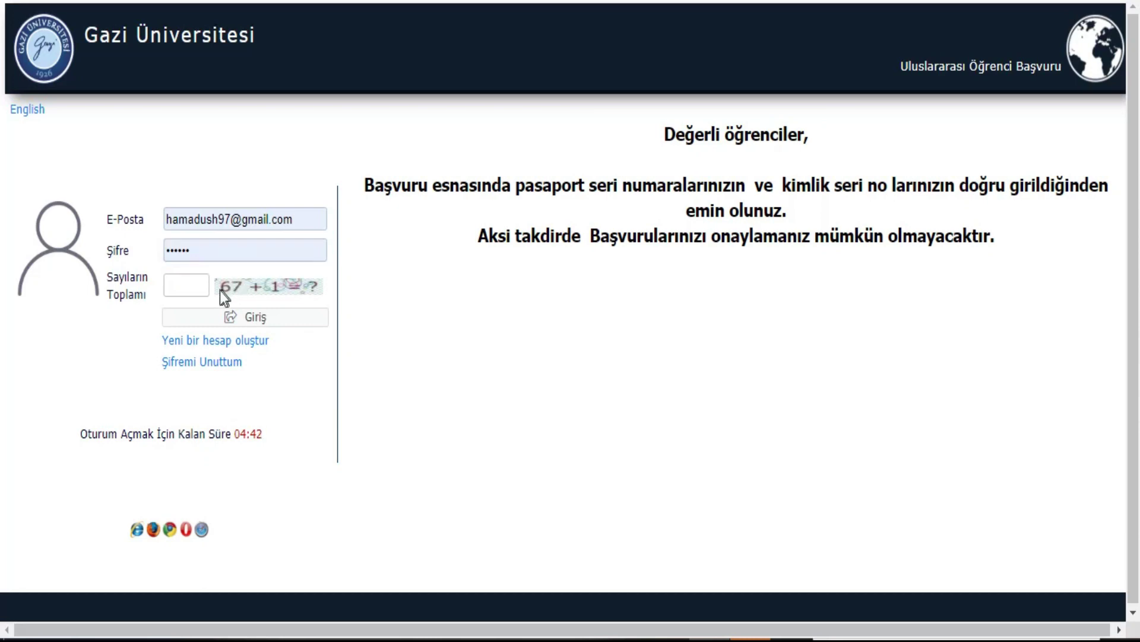
Step: Answer the number sum and log in to the application portal
{"action": "left_click", "coordinate": [184, 286]}
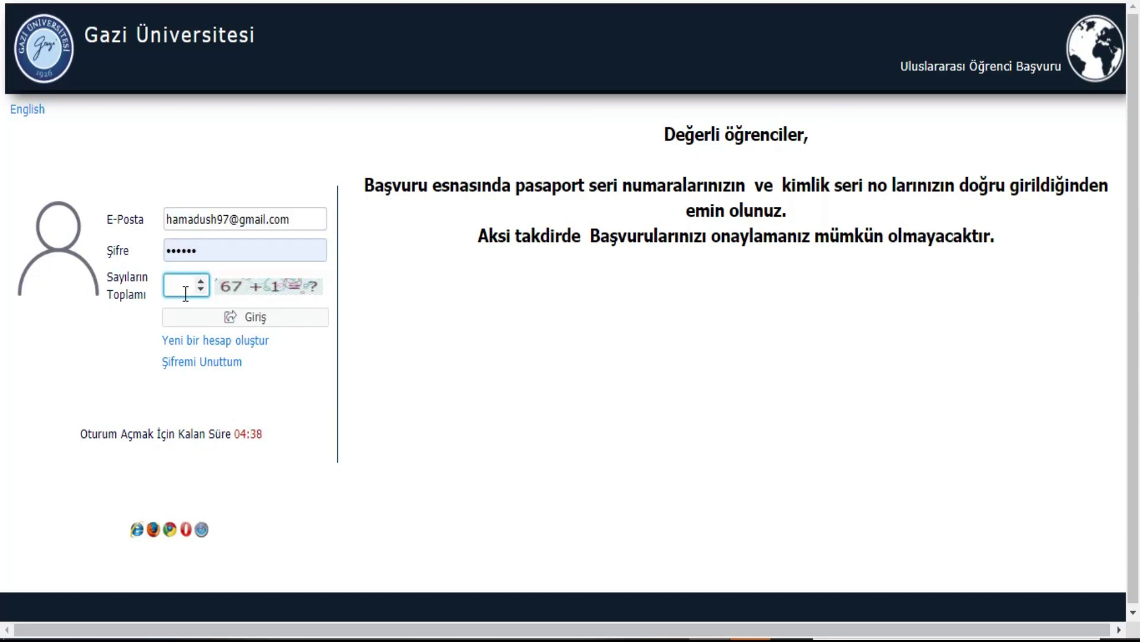
{"action": "left_click", "coordinate": [216, 319]}
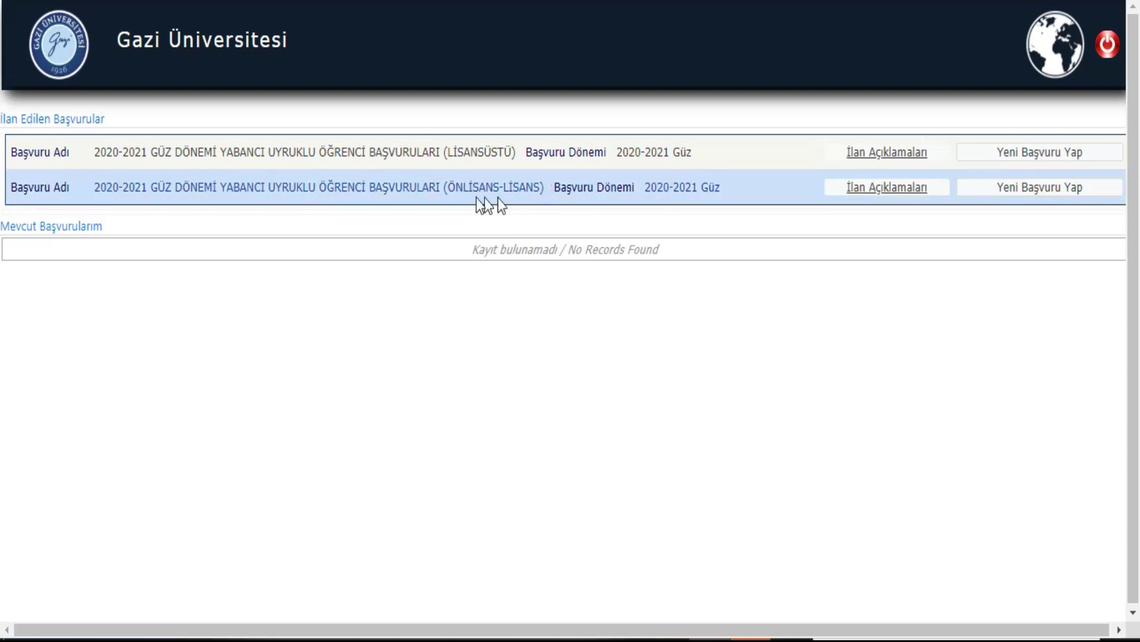
{"action": "left_click_drag", "start_coordinate": [446, 188], "coordinate": [542, 187]}
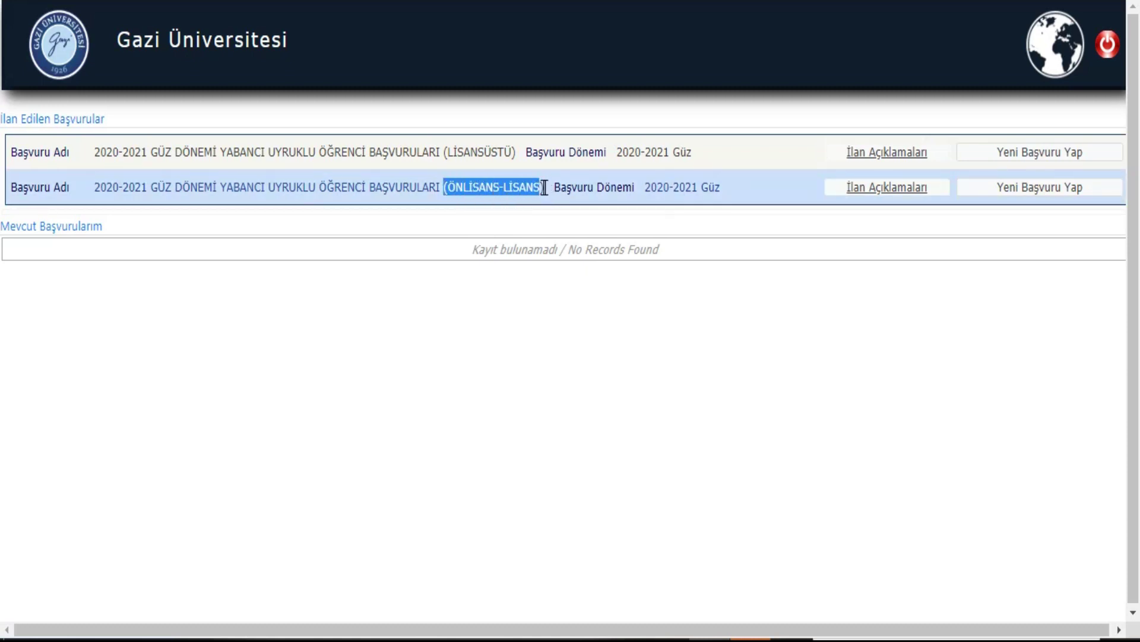
Step: Create a new ÖNLİSANS-LİSANS application for ALMANCA ÖĞRETMENLİĞİ and confirm it
{"action": "left_click", "coordinate": [1040, 189]}
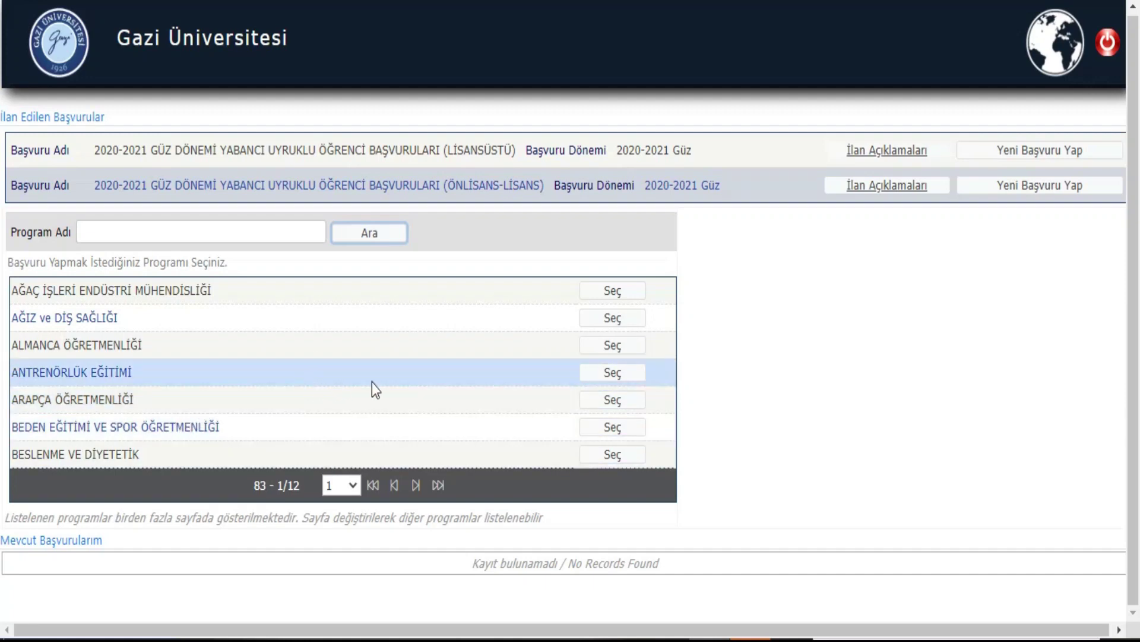
{"action": "left_click", "coordinate": [613, 353]}
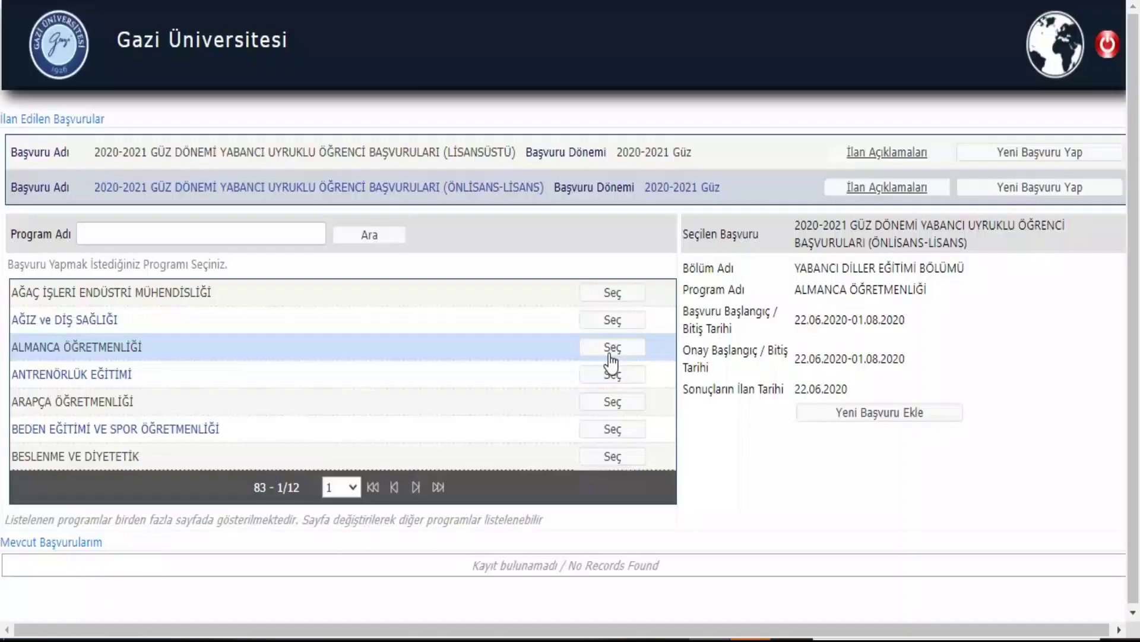
{"action": "left_click", "coordinate": [876, 416]}
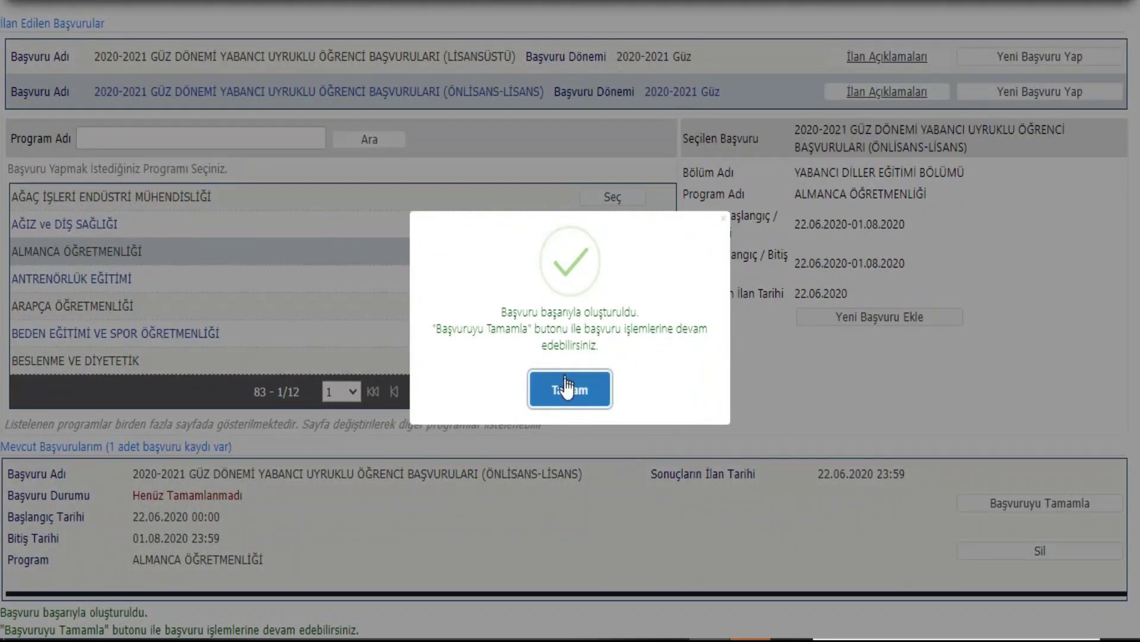
{"action": "left_click", "coordinate": [567, 389]}
Step: Resume the pending application past the general notes and set nationality to BELİZE
{"action": "left_click", "coordinate": [1011, 505]}
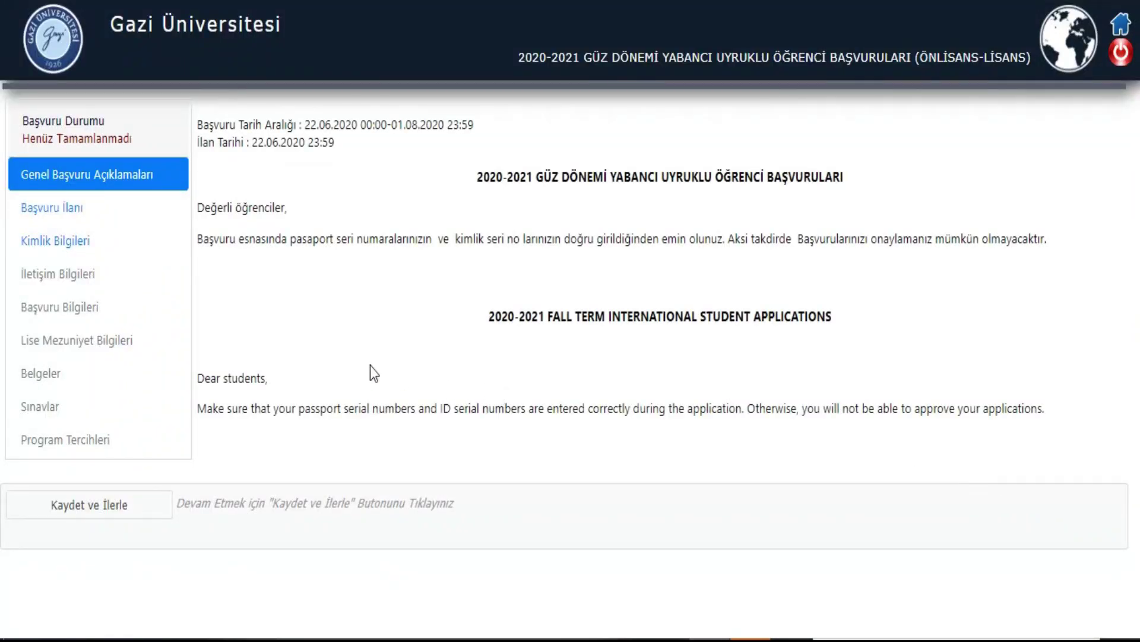
{"action": "left_click", "coordinate": [116, 503]}
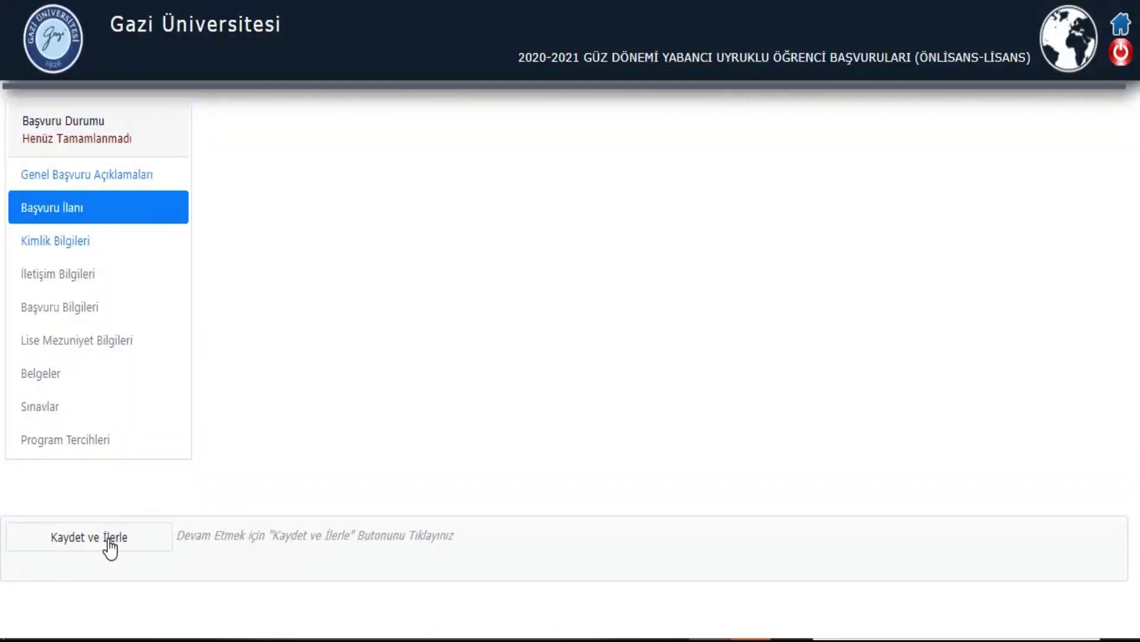
{"action": "left_click", "coordinate": [113, 537]}
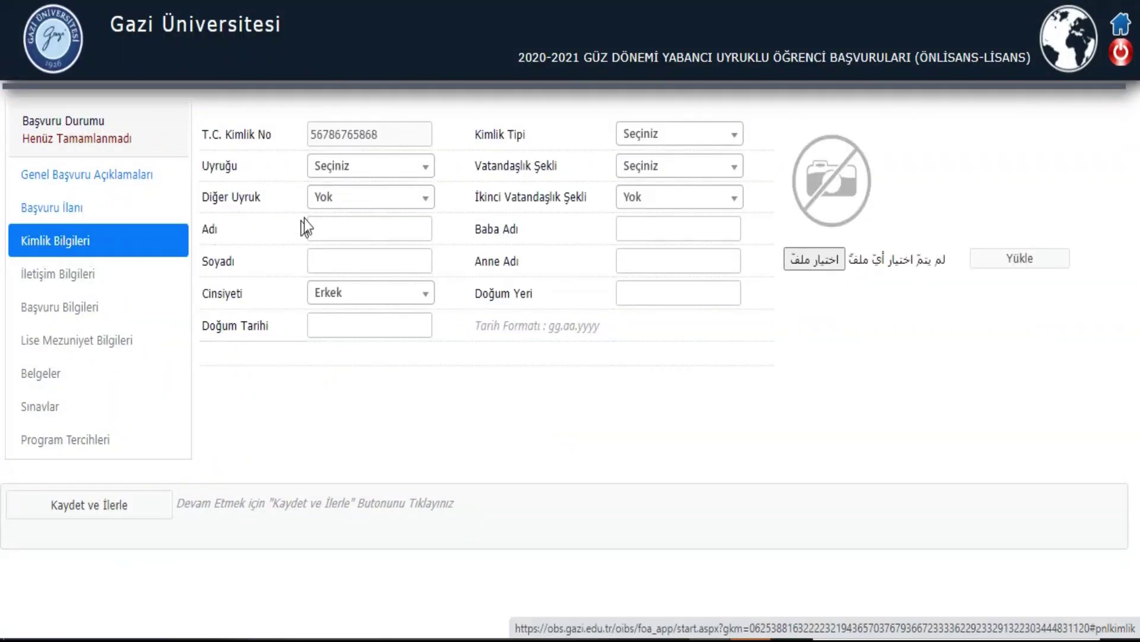
{"action": "left_click", "coordinate": [360, 174]}
{"action": "scroll", "coordinate": [380, 398], "scroll_direction": "down", "scroll_amount": 10}
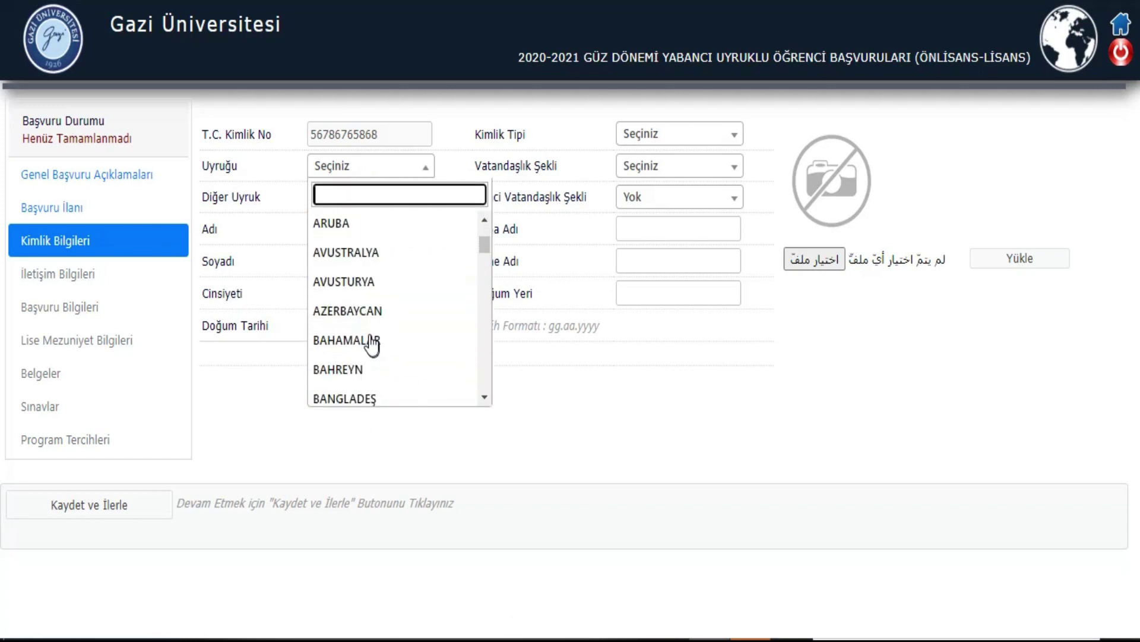
{"action": "left_click", "coordinate": [355, 341]}
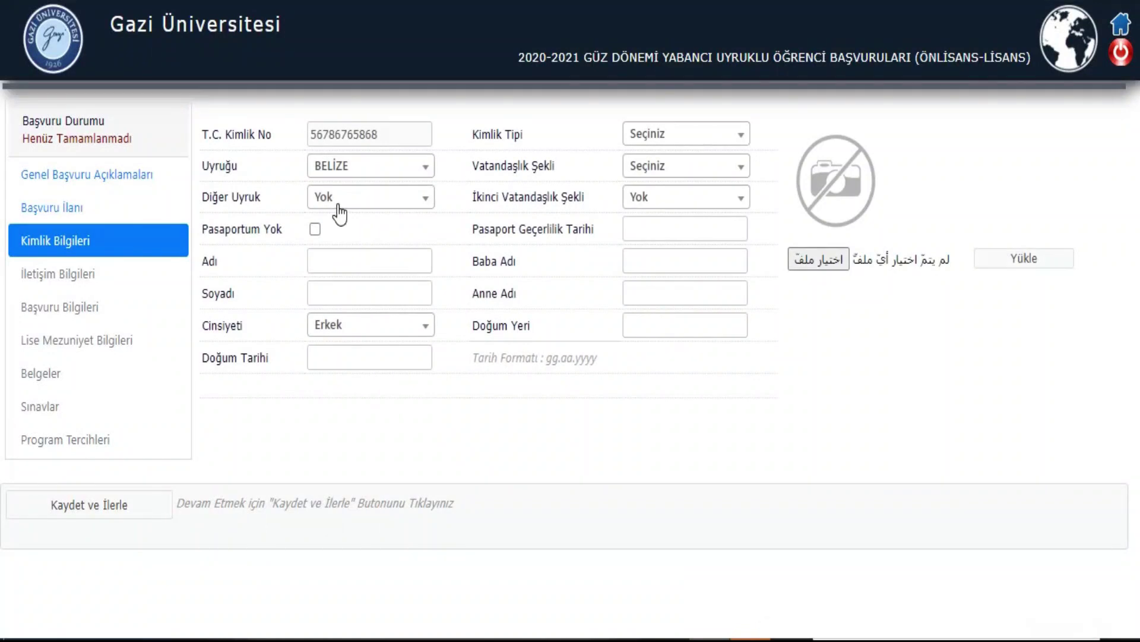
Step: Set Kimlik Tipi to Pasaport and Vatandaşlık Şekli to Doğumla
{"action": "left_click", "coordinate": [653, 138]}
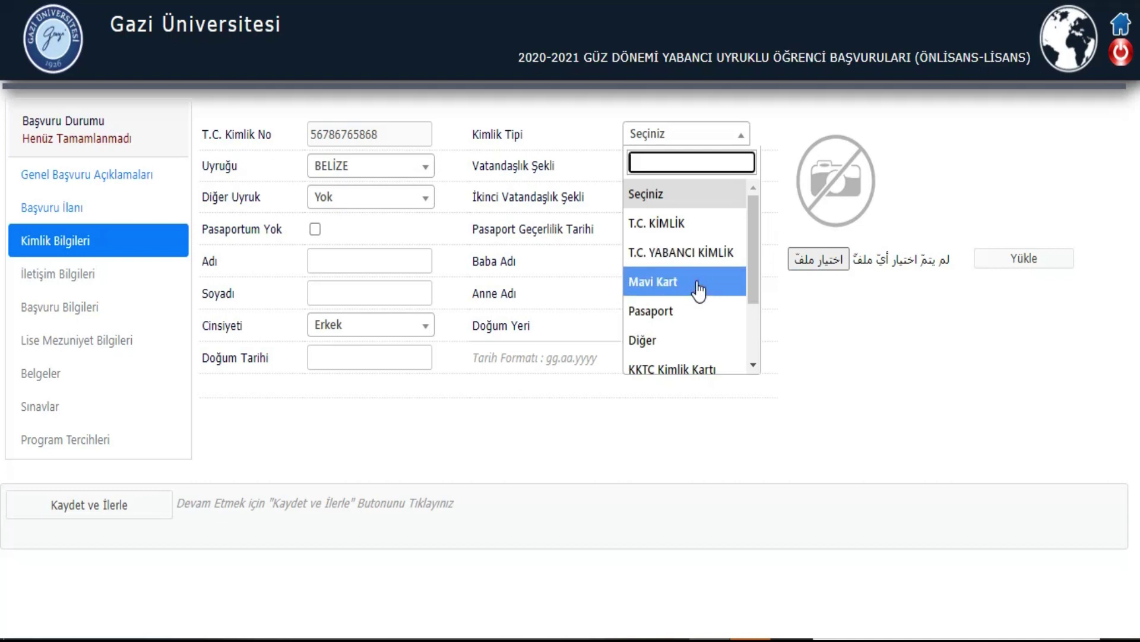
{"action": "scroll", "coordinate": [697, 312], "scroll_direction": "down", "scroll_amount": 2}
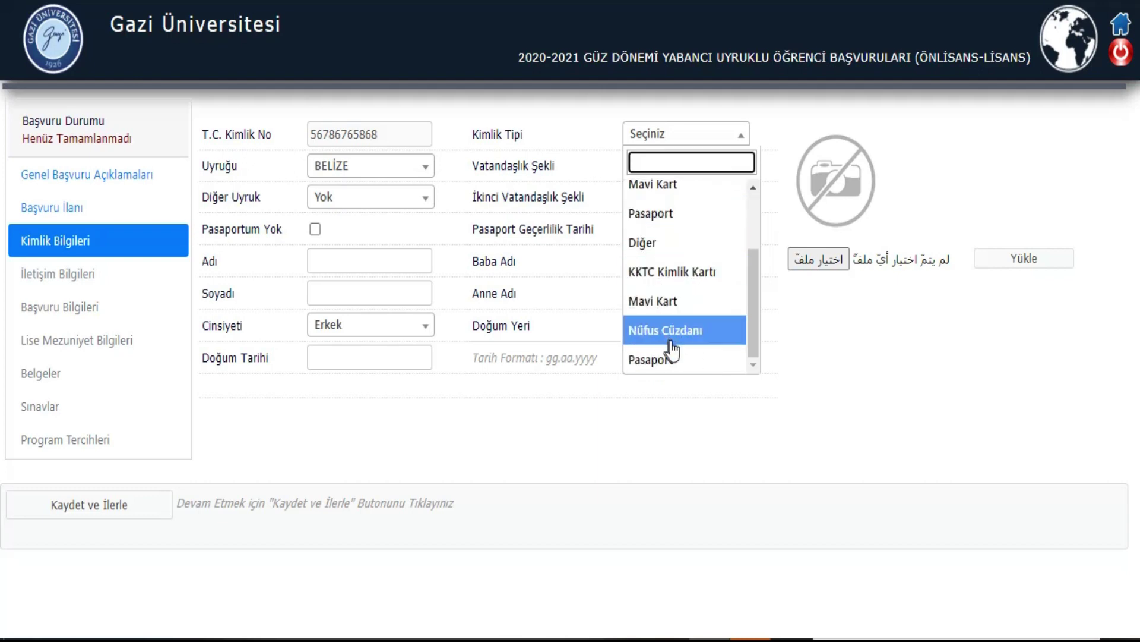
{"action": "scroll", "coordinate": [692, 333], "scroll_direction": "up", "scroll_amount": 3}
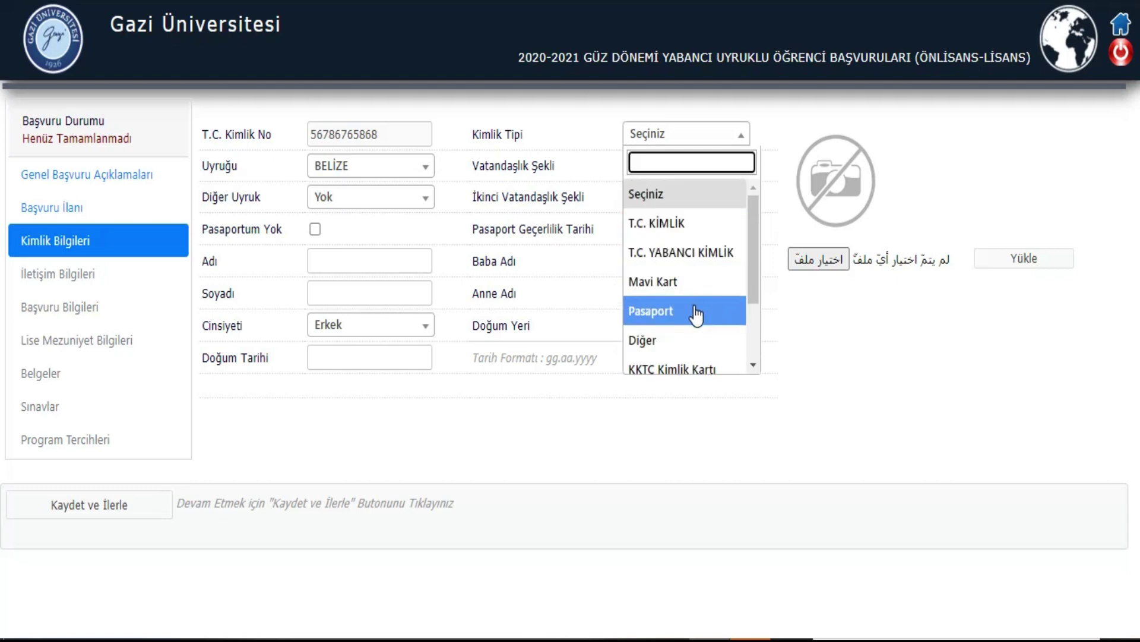
{"action": "left_click", "coordinate": [696, 306]}
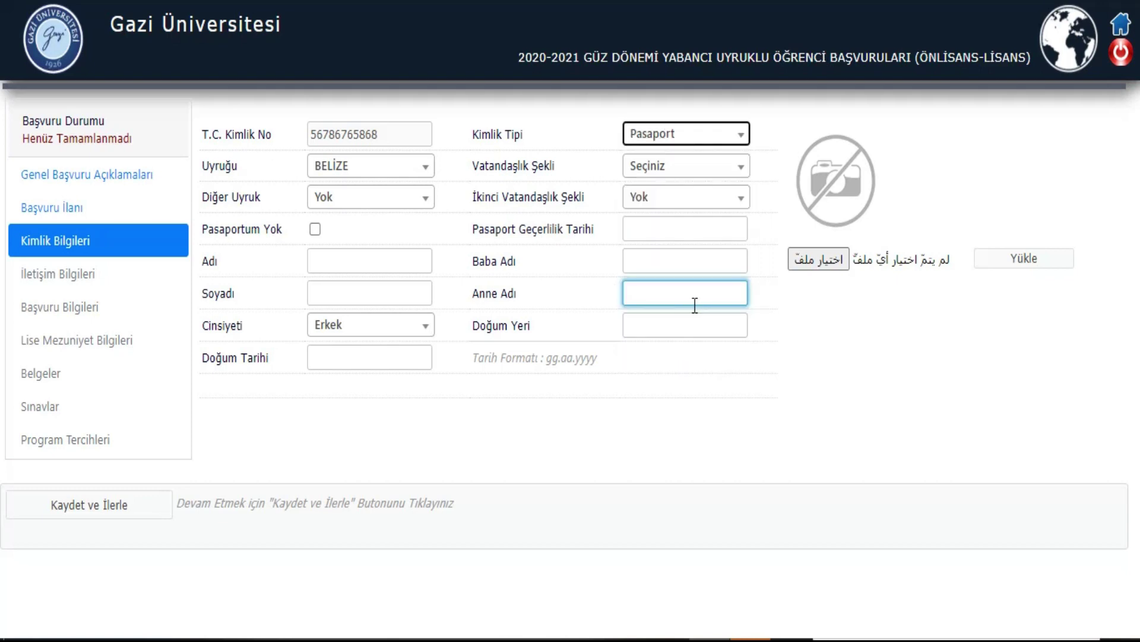
{"action": "left_click", "coordinate": [652, 169]}
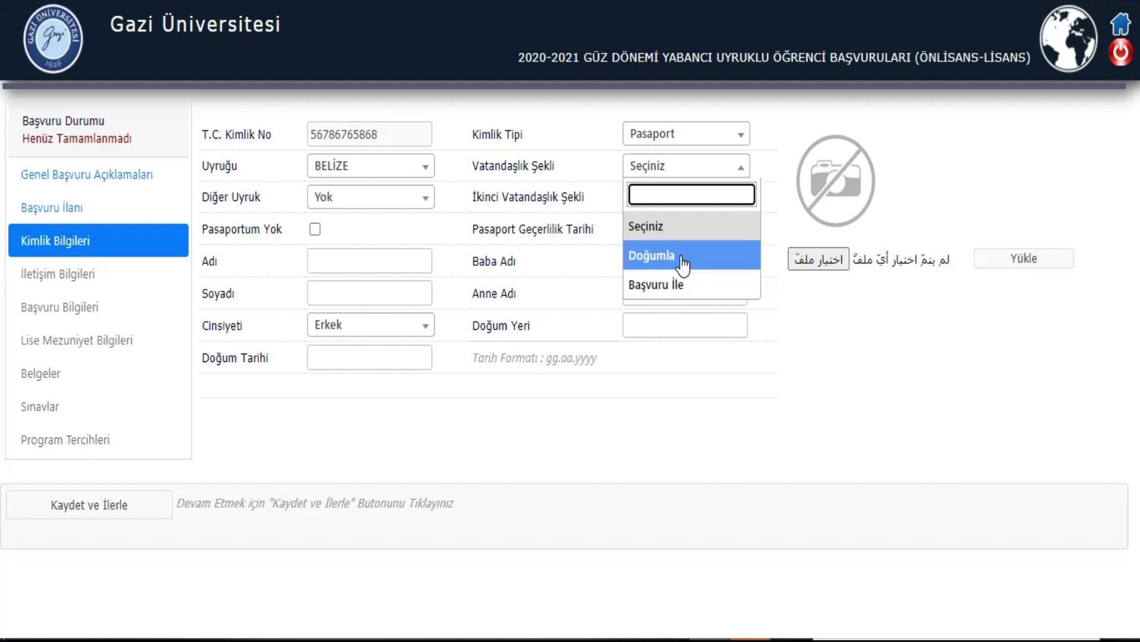
{"action": "left_click", "coordinate": [683, 262]}
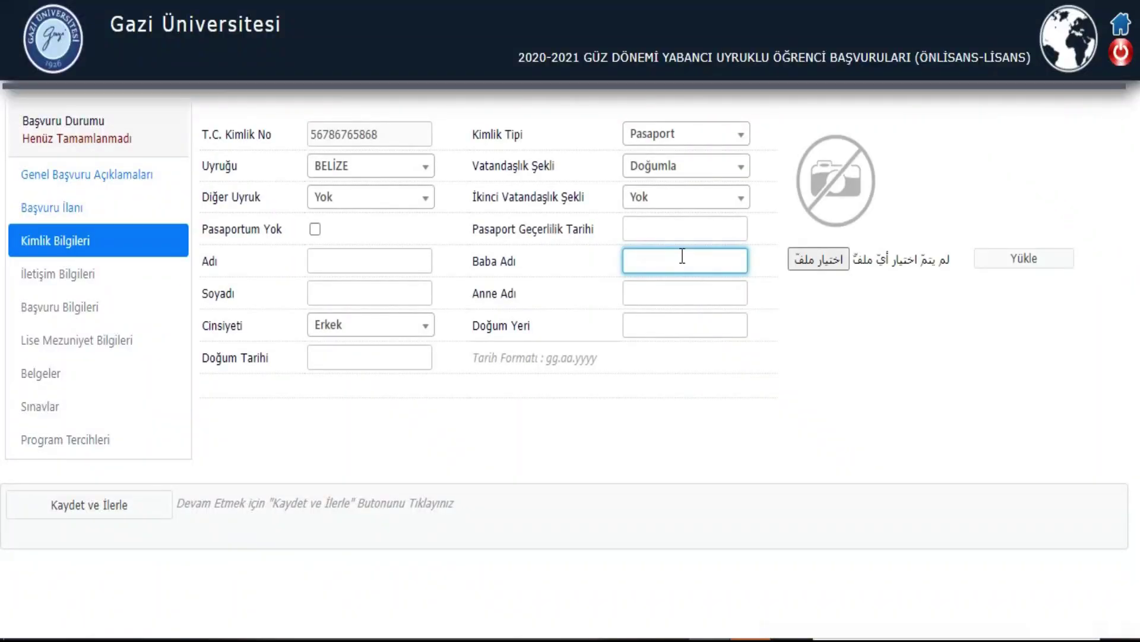
Step: Set the passport validity date to 05.03.2021
{"action": "left_click", "coordinate": [690, 229]}
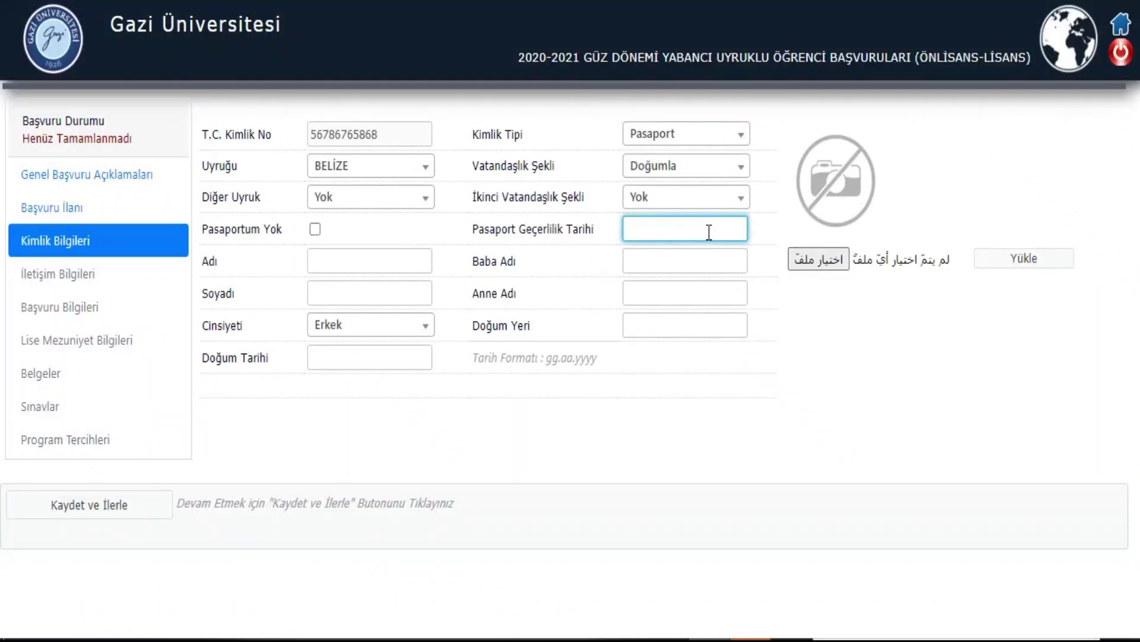
{"action": "left_click", "coordinate": [670, 258]}
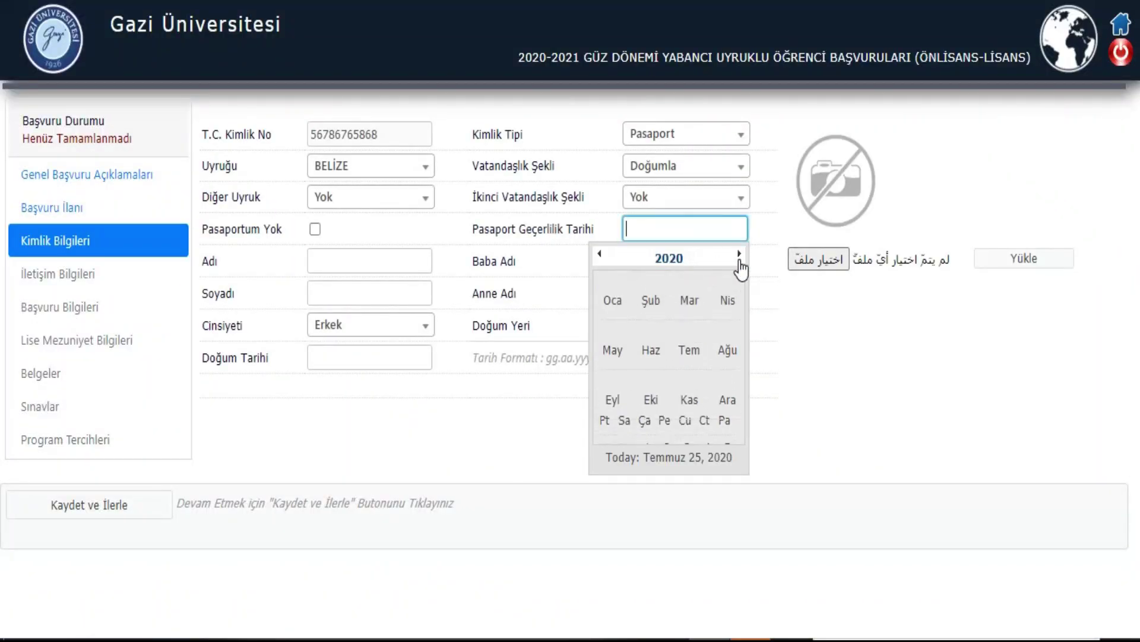
{"action": "left_click", "coordinate": [736, 261]}
{"action": "left_click", "coordinate": [689, 300]}
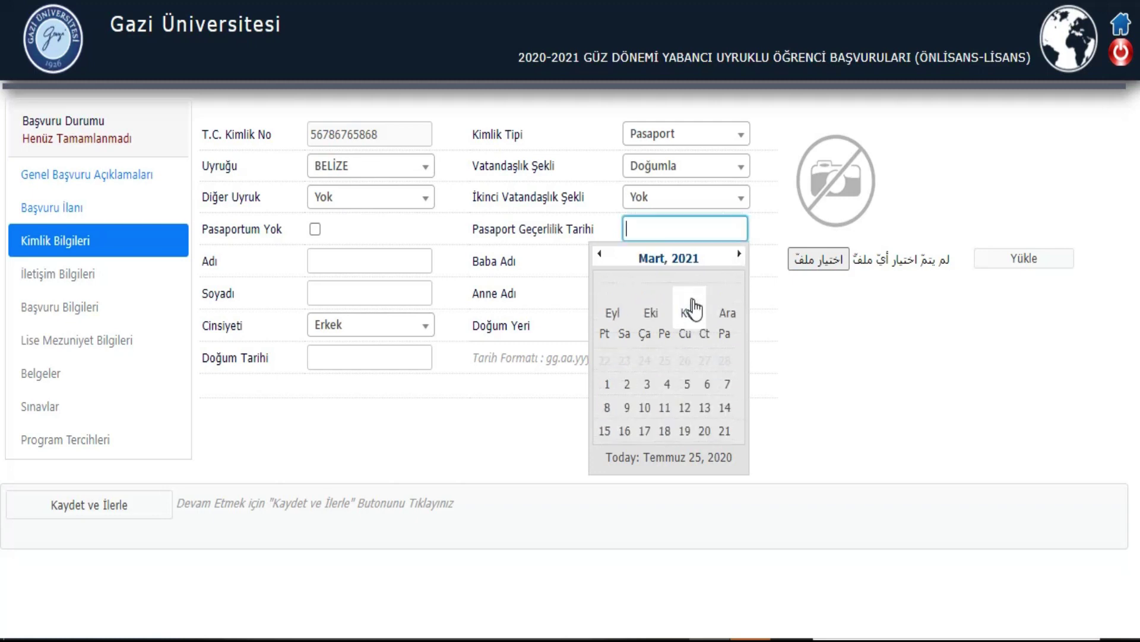
{"action": "left_click", "coordinate": [688, 340]}
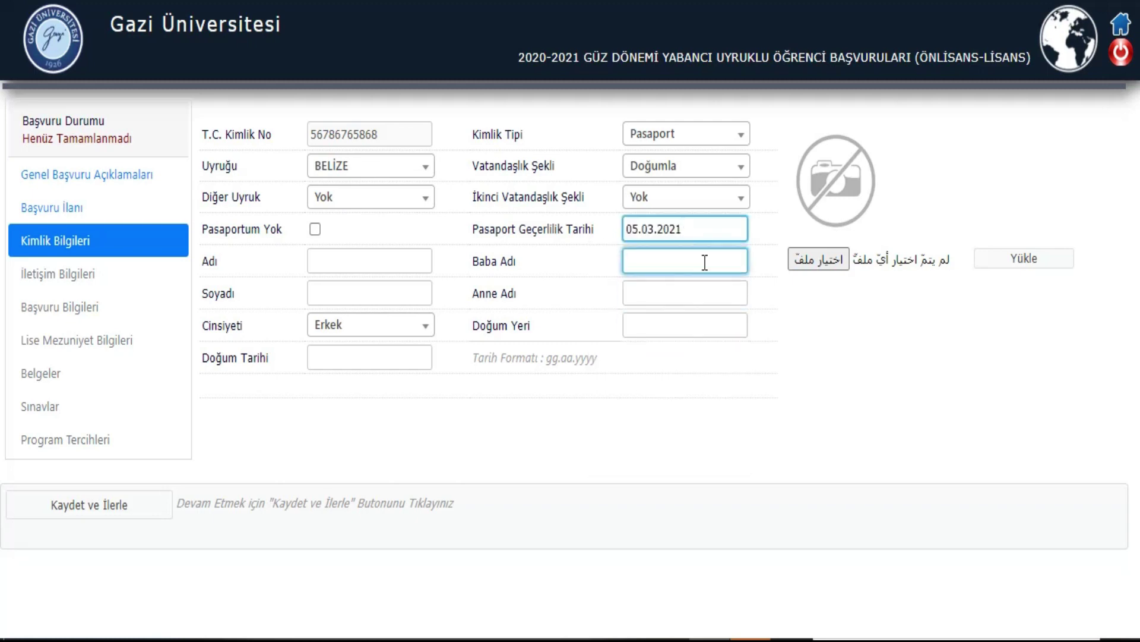
{"action": "left_click", "coordinate": [827, 264]}
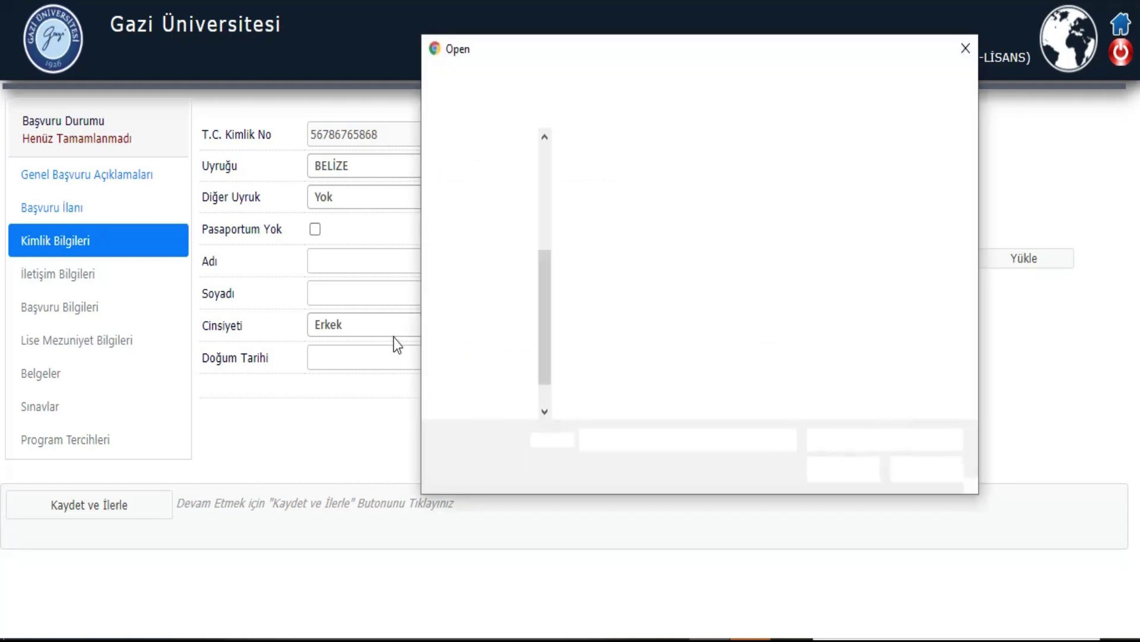
Step: Upload pirlanta-tasli-sedefli-kardelen-yuzuk-04r0280.jpg as the applicant photo and confirm the success message
{"action": "double_click", "coordinate": [822, 329]}
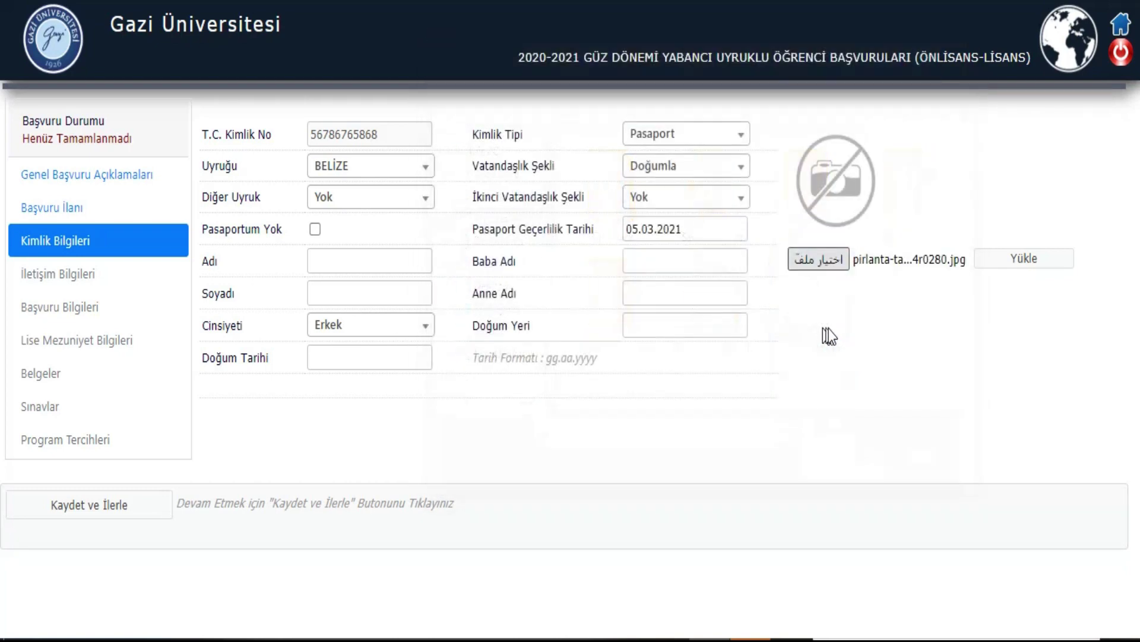
{"action": "left_click", "coordinate": [1007, 261]}
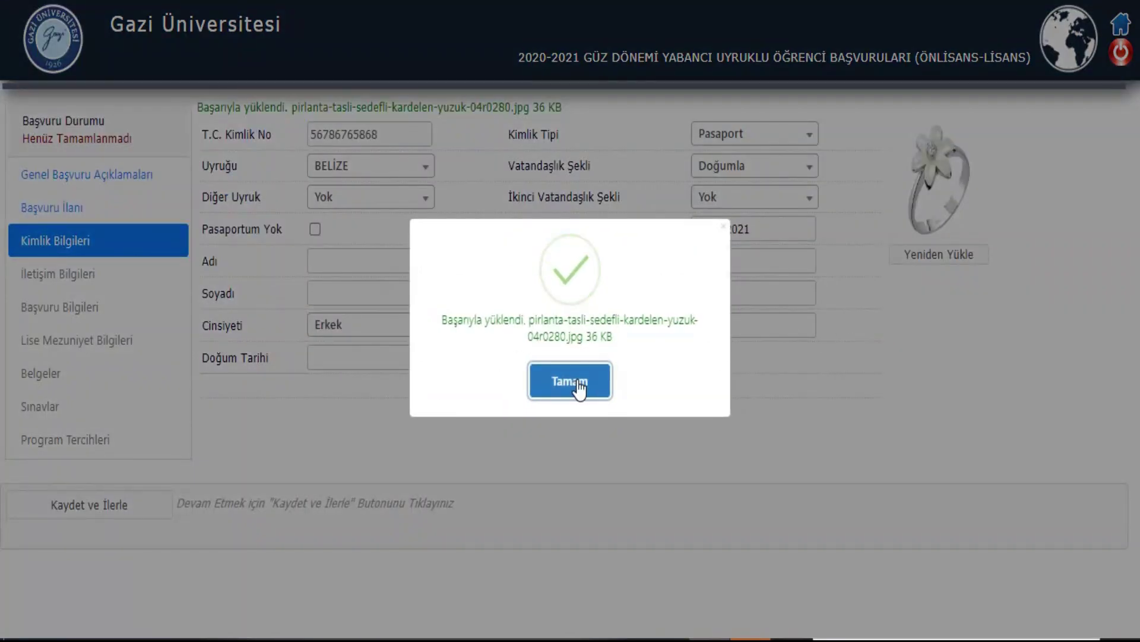
{"action": "left_click", "coordinate": [579, 388]}
{"action": "left_click", "coordinate": [375, 256]}
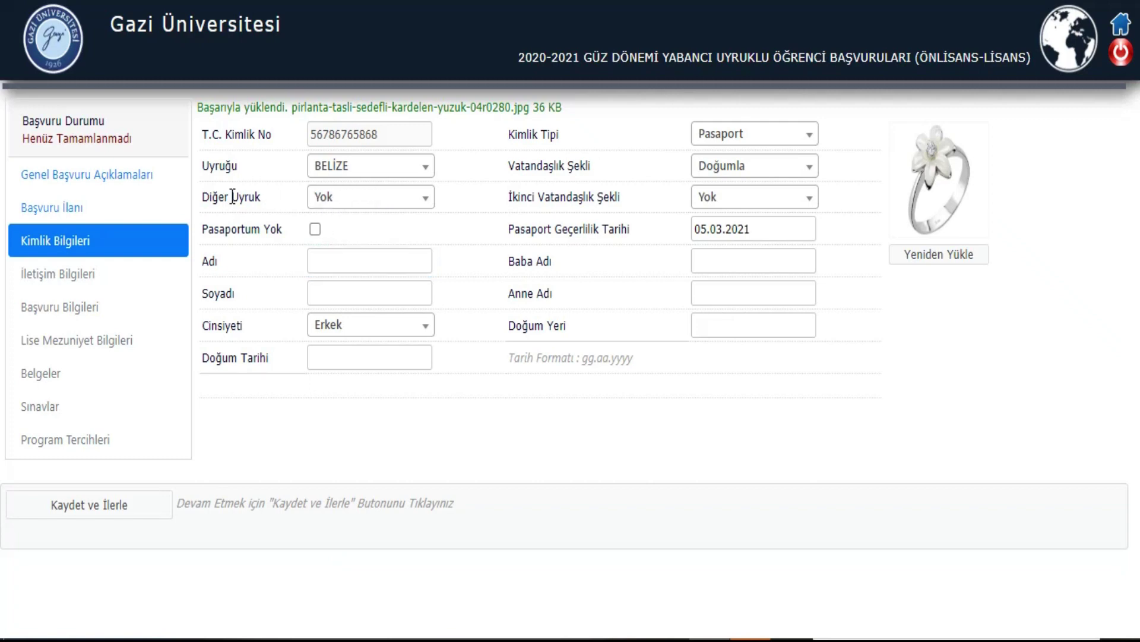
Step: Keep other nationality and second citizenship type as Yok
{"action": "left_click", "coordinate": [351, 202]}
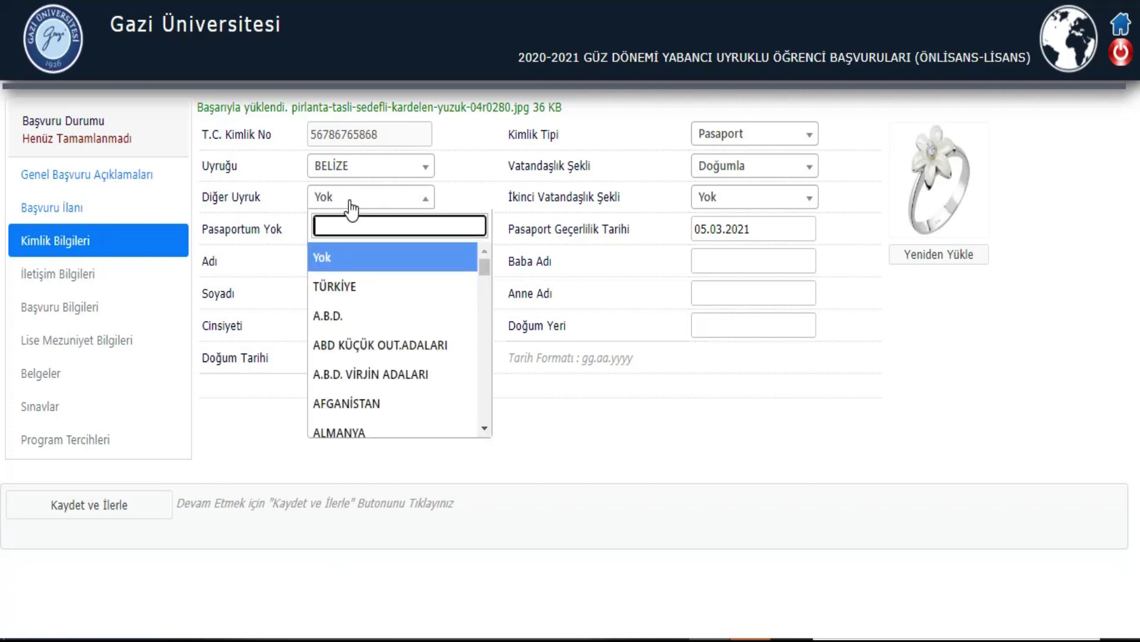
{"action": "left_click", "coordinate": [350, 203]}
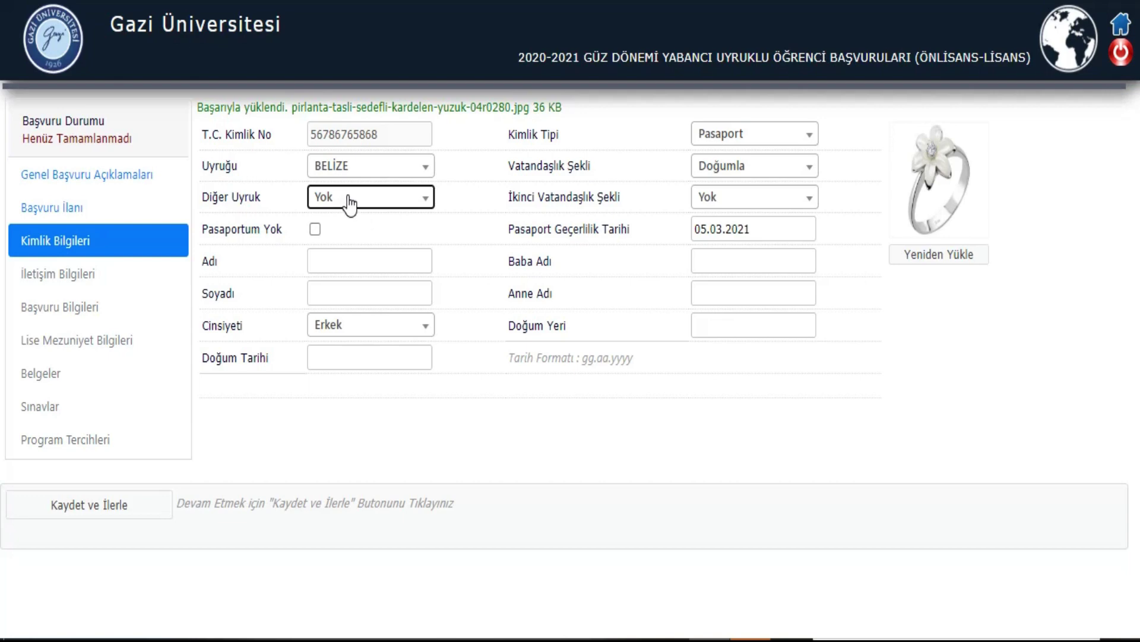
{"action": "left_click", "coordinate": [762, 199]}
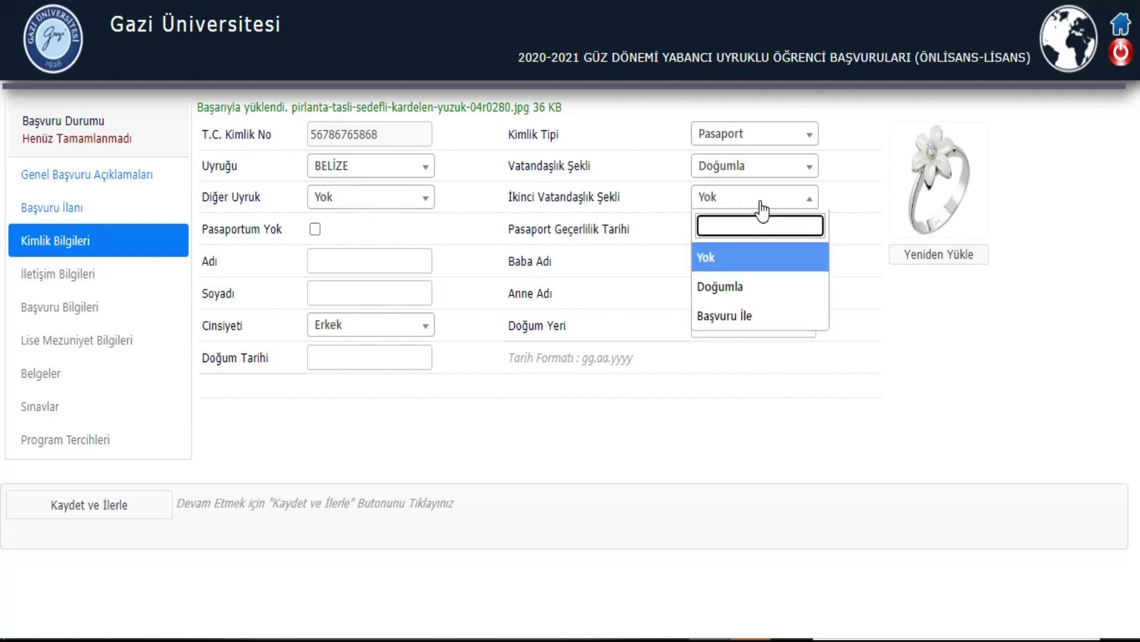
{"action": "left_click", "coordinate": [761, 202]}
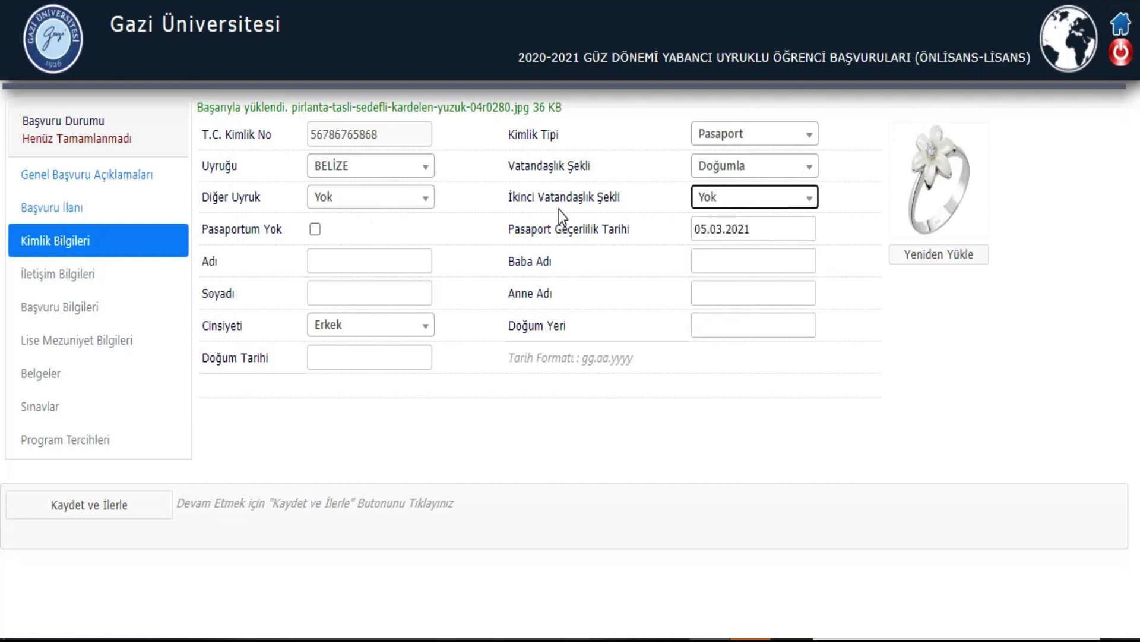
Step: Enter the applicant's first name and surname and keep gender as Erkek
{"action": "left_click", "coordinate": [383, 266]}
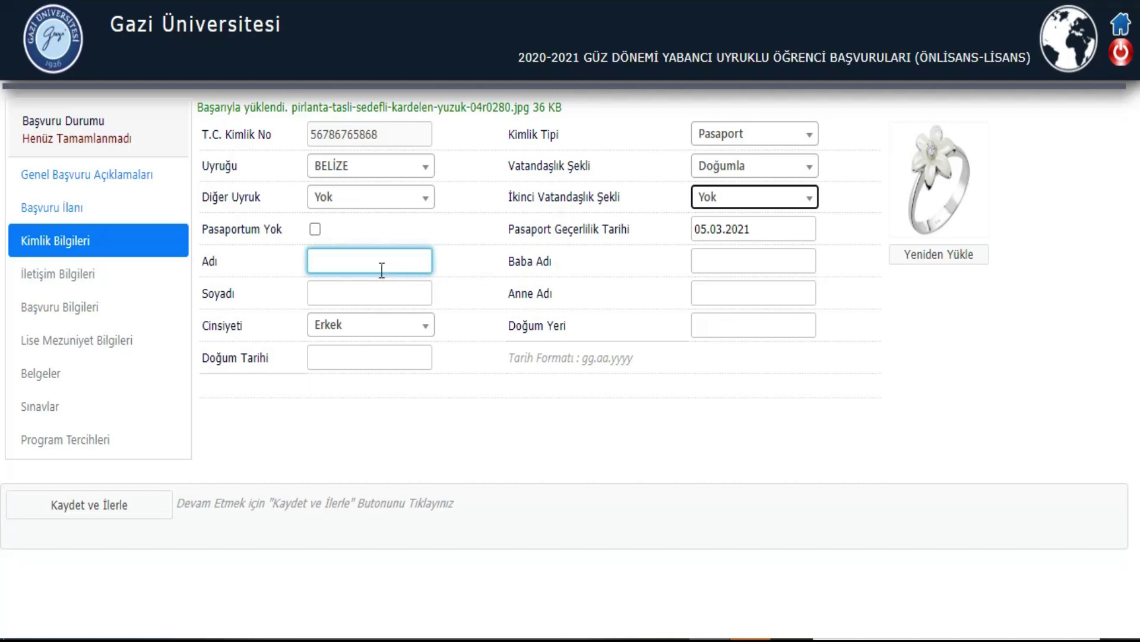
{"action": "left_click", "coordinate": [377, 290]}
{"action": "type", "text": "SFDXGBFH"}
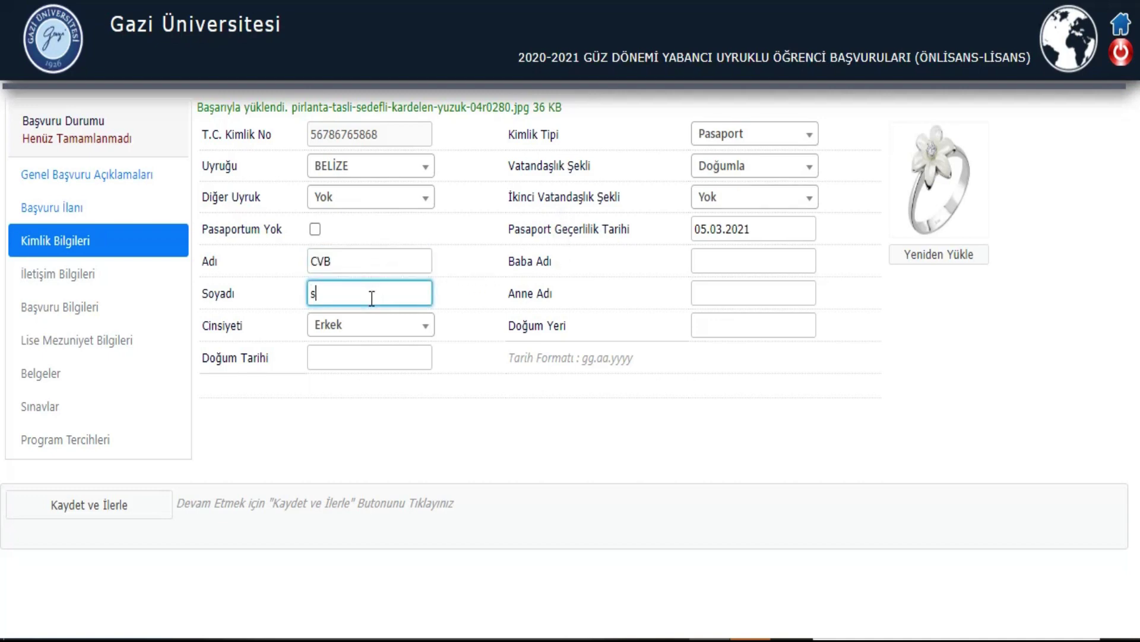
{"action": "left_click", "coordinate": [372, 333]}
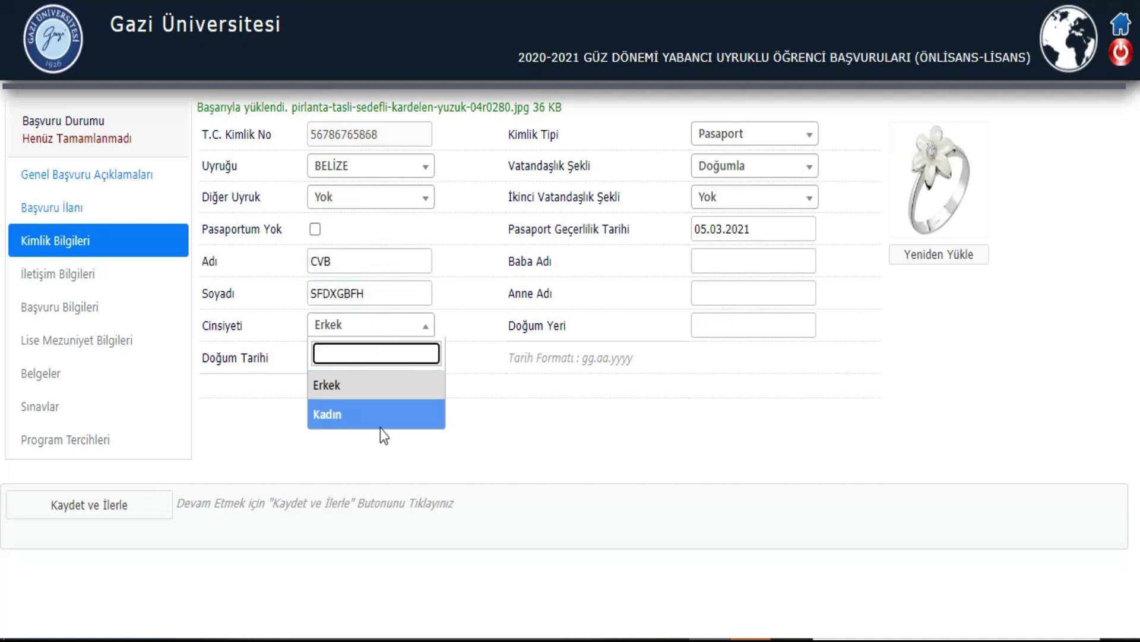
{"action": "left_click", "coordinate": [378, 383]}
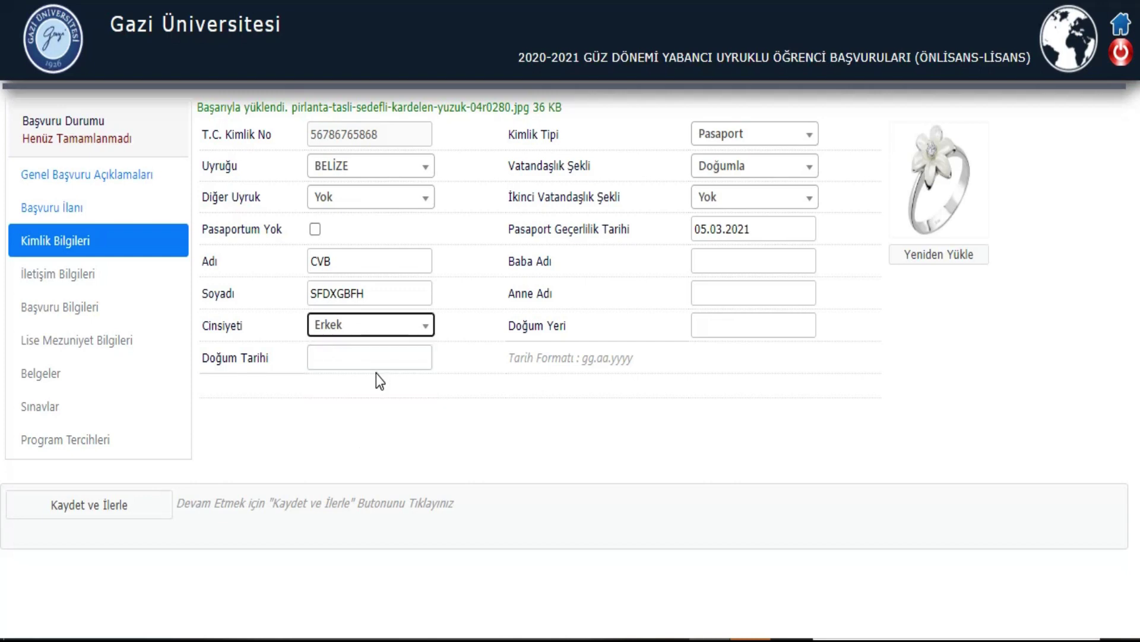
Step: Set the birth date to 03.02.2000
{"action": "left_click", "coordinate": [348, 359]}
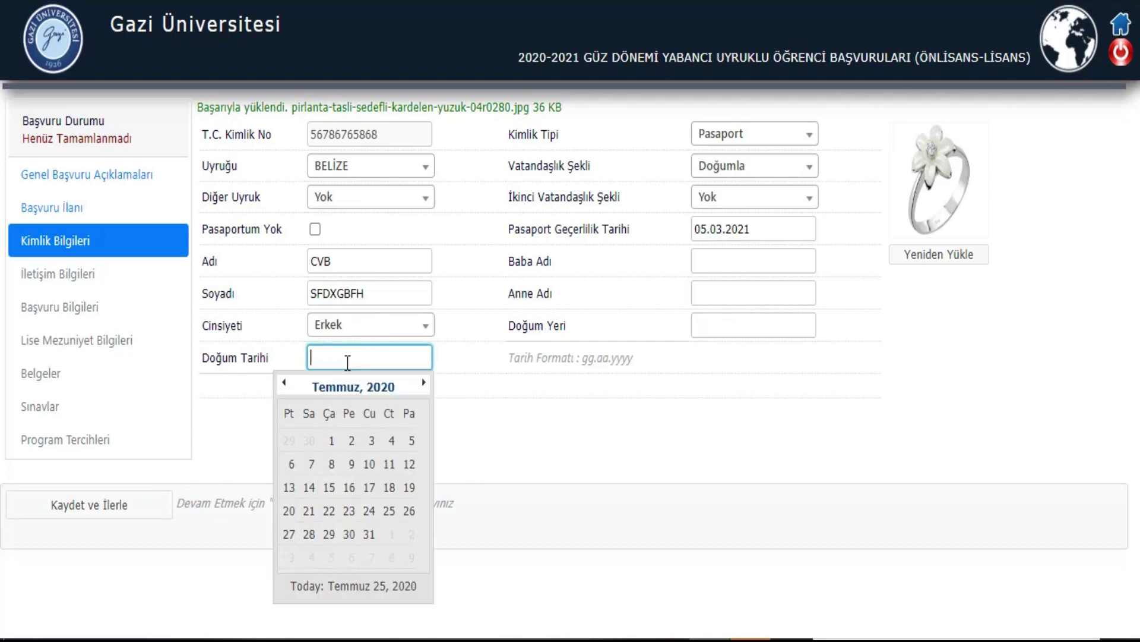
{"action": "left_click", "coordinate": [353, 387]}
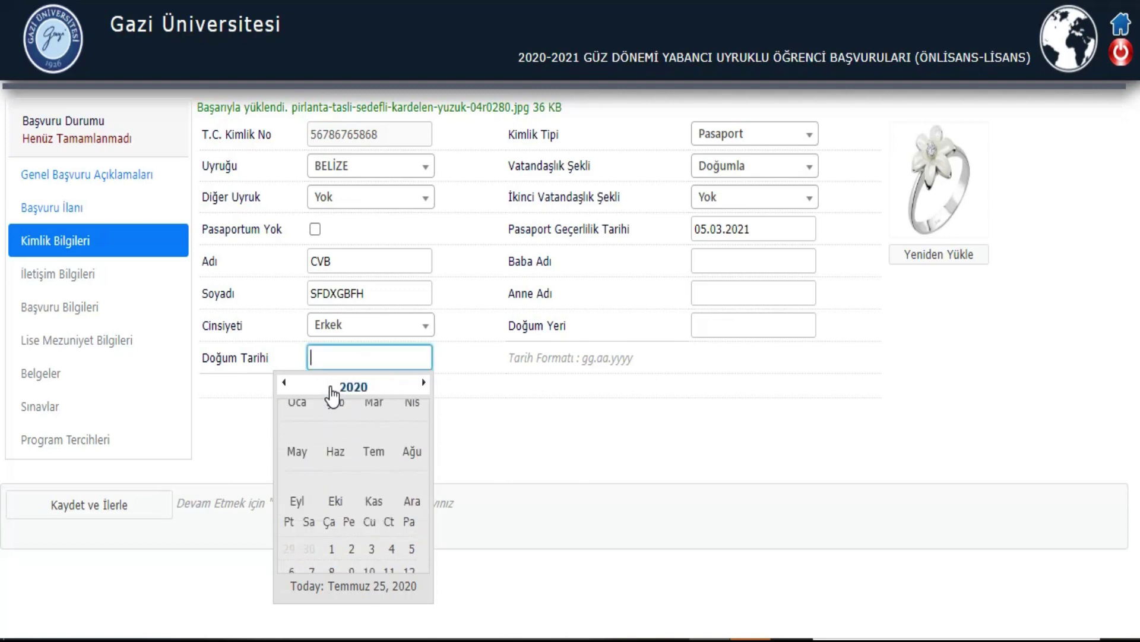
{"action": "left_click", "coordinate": [354, 387]}
{"action": "left_click", "coordinate": [284, 382]}
{"action": "left_click", "coordinate": [284, 382]}
{"action": "left_click", "coordinate": [336, 429]}
{"action": "left_click", "coordinate": [335, 428]}
{"action": "left_click", "coordinate": [349, 438]}
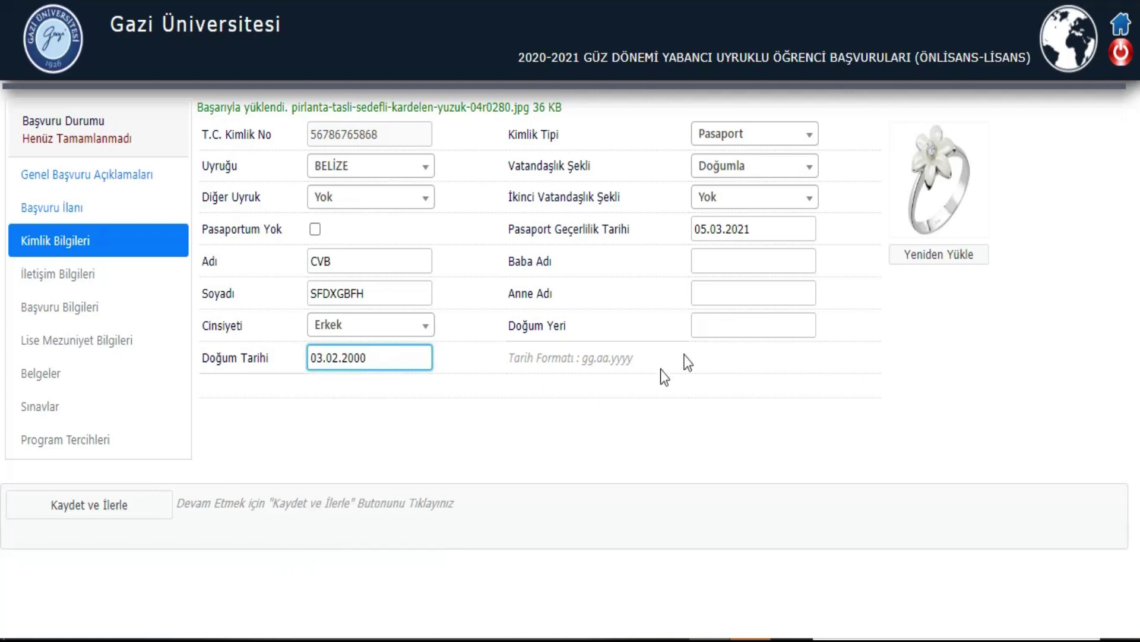
{"action": "left_click", "coordinate": [725, 262]}
Step: Fill in the father's name, mother's name and birthplace, then save and continue
{"action": "type", "text": "SZDxF"}
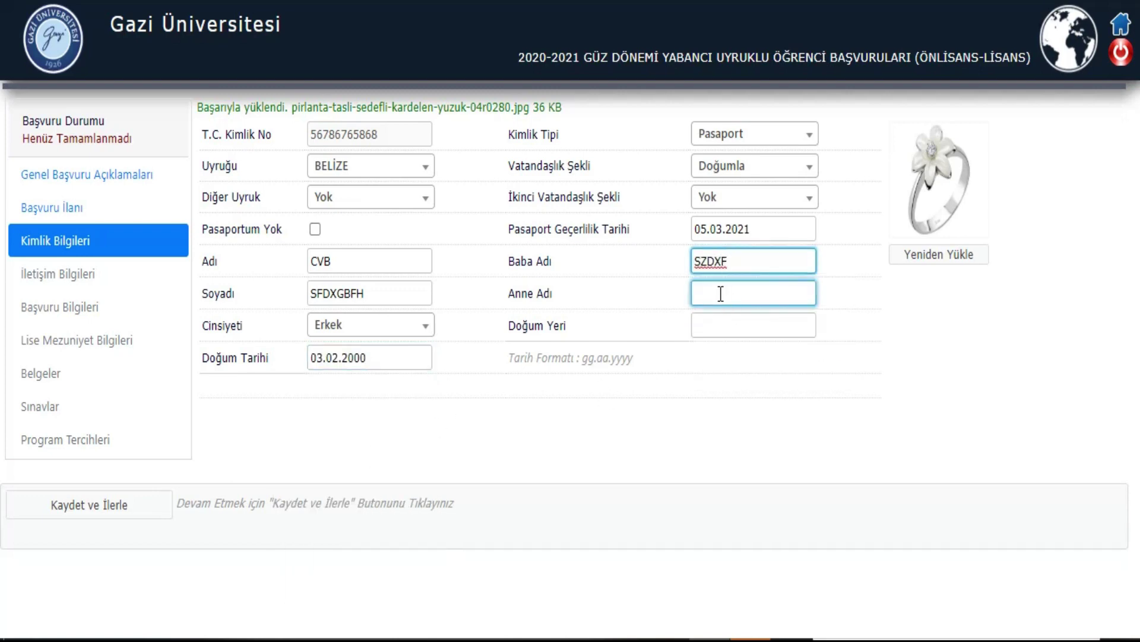
{"action": "left_click", "coordinate": [721, 293]}
{"action": "type", "text": "SZDF"}
{"action": "left_click", "coordinate": [725, 324]}
{"action": "type", "text": "SZDCFV"}
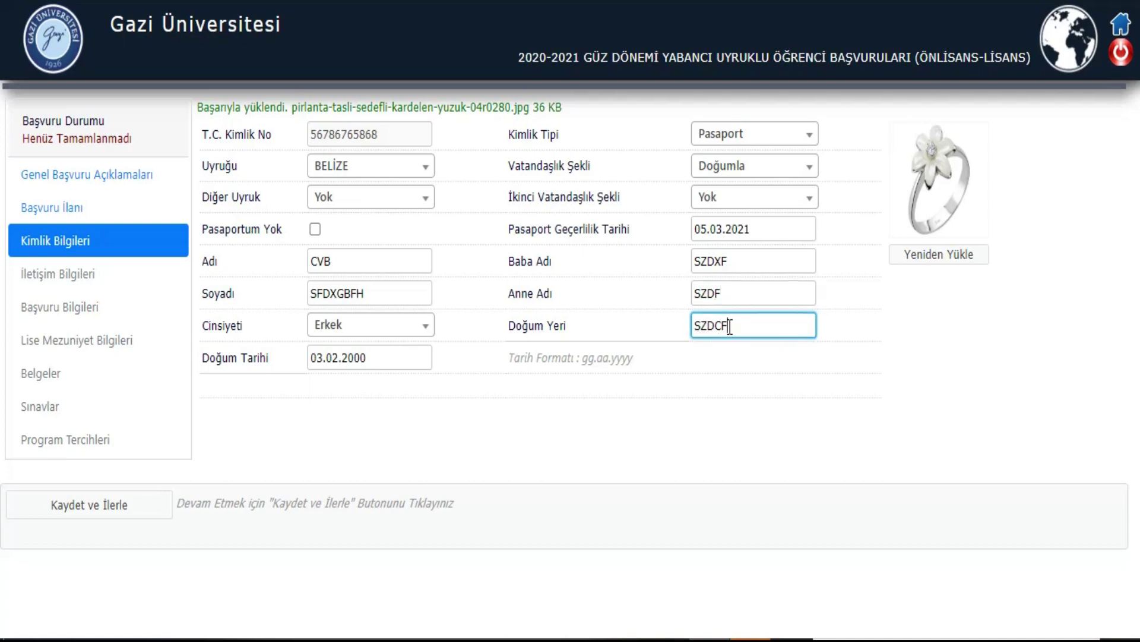
{"action": "left_click", "coordinate": [123, 506]}
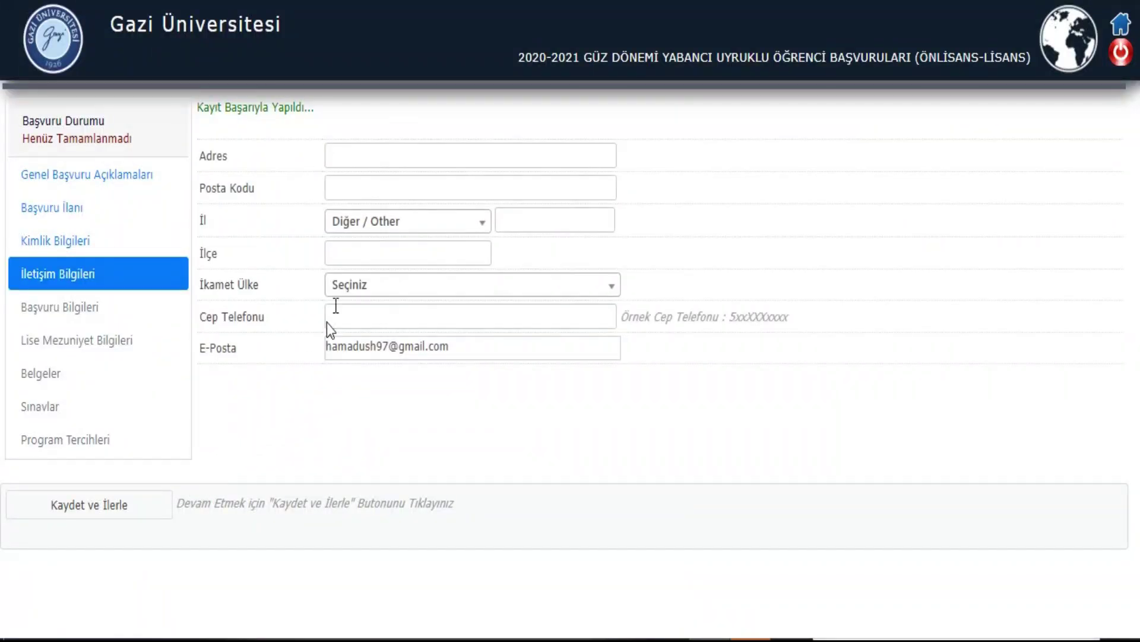
Step: Enter the postal address and postal code 35
{"action": "left_click", "coordinate": [372, 156]}
{"action": "type", "text": "SDFDGV-S"}
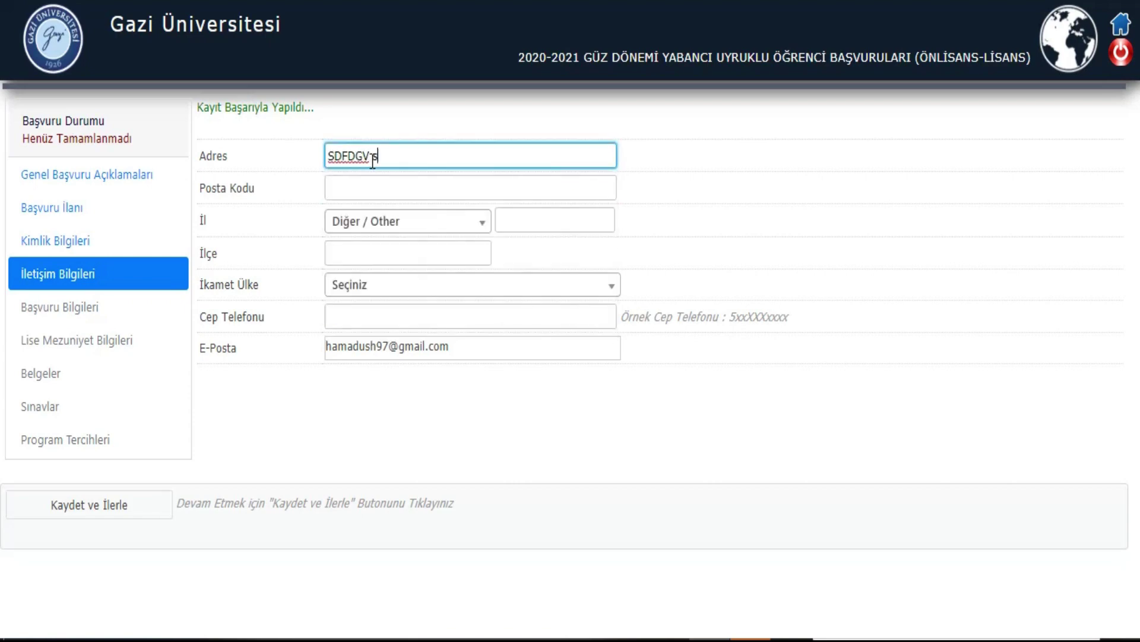
{"action": "type", "text": "RFG SR"}
{"action": "type", "text": "FG"}
{"action": "left_click", "coordinate": [371, 187]}
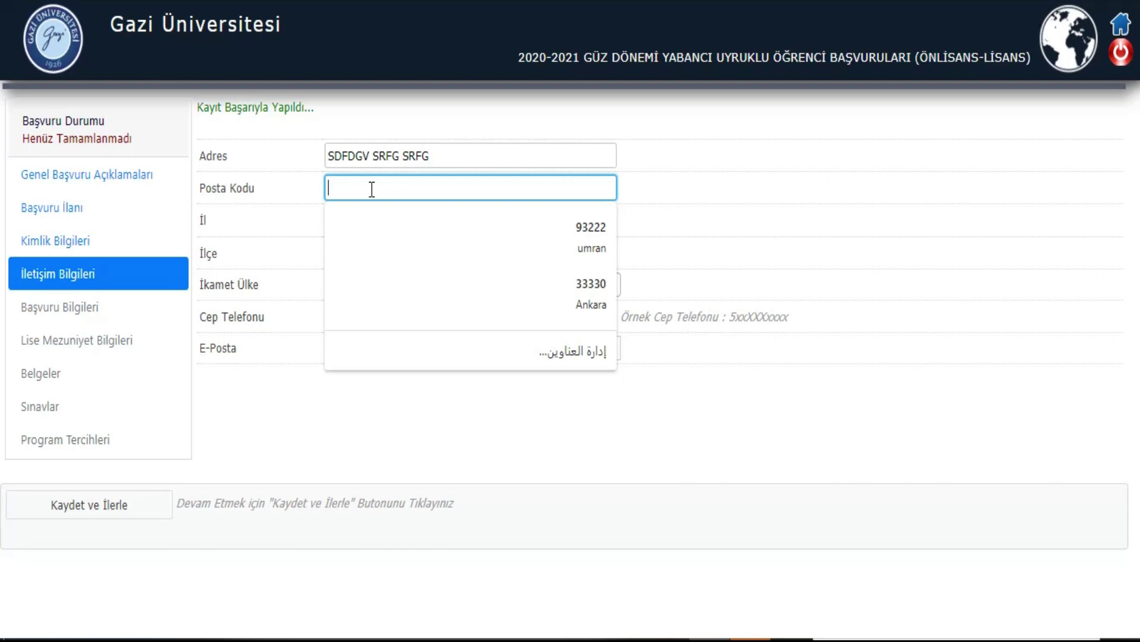
{"action": "left_click", "coordinate": [290, 196]}
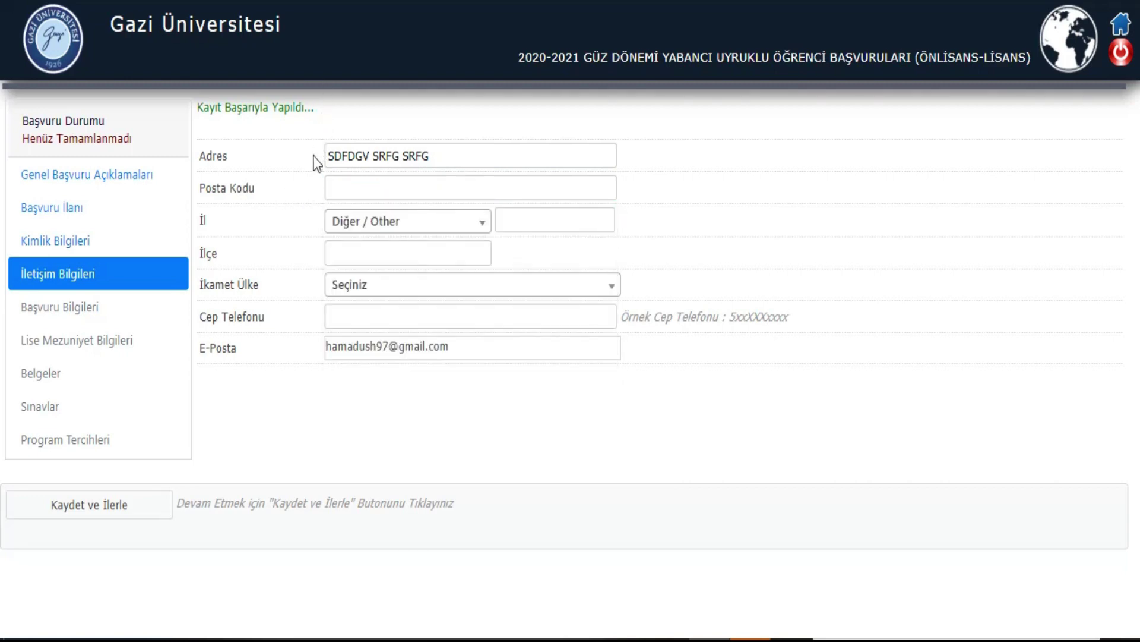
{"action": "left_click", "coordinate": [335, 189]}
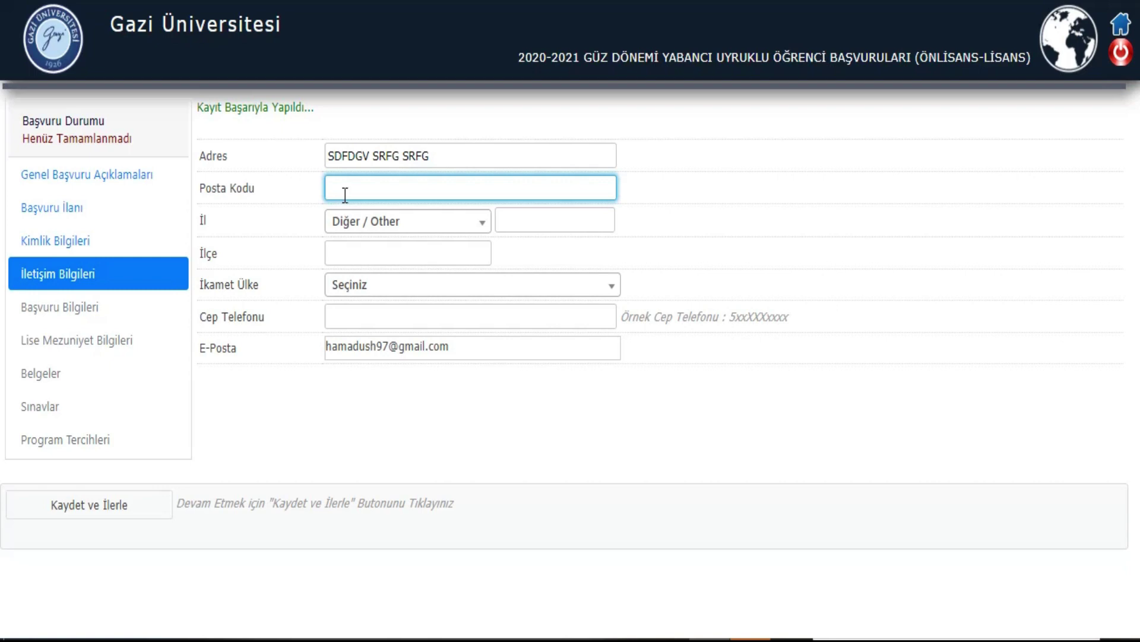
{"action": "left_click", "coordinate": [357, 186]}
{"action": "type", "text": "35656"}
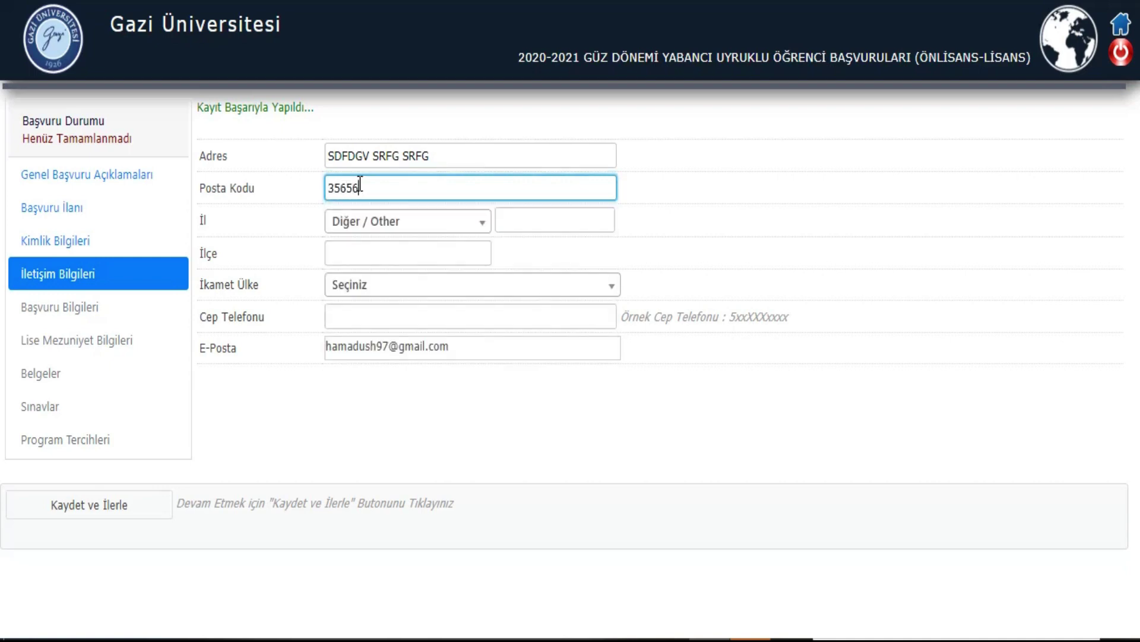
{"action": "left_click", "coordinate": [309, 233]}
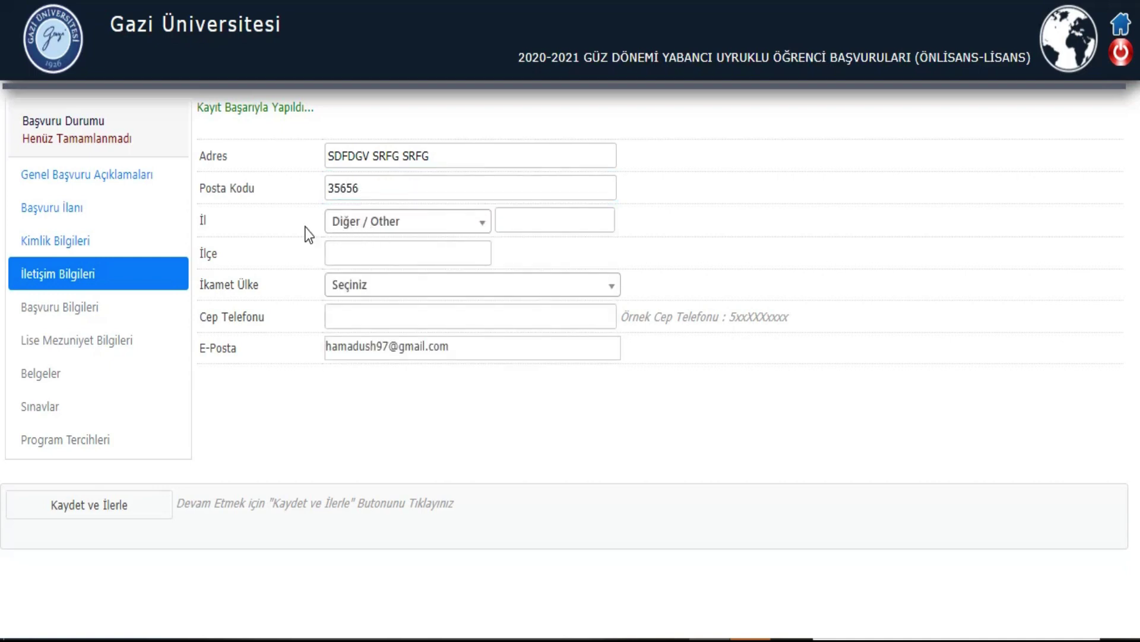
Step: Set the province to Diğer / Other with a typed province name, and fill in the district
{"action": "left_click", "coordinate": [431, 228]}
{"action": "scroll", "coordinate": [432, 374], "scroll_direction": "down", "scroll_amount": 15}
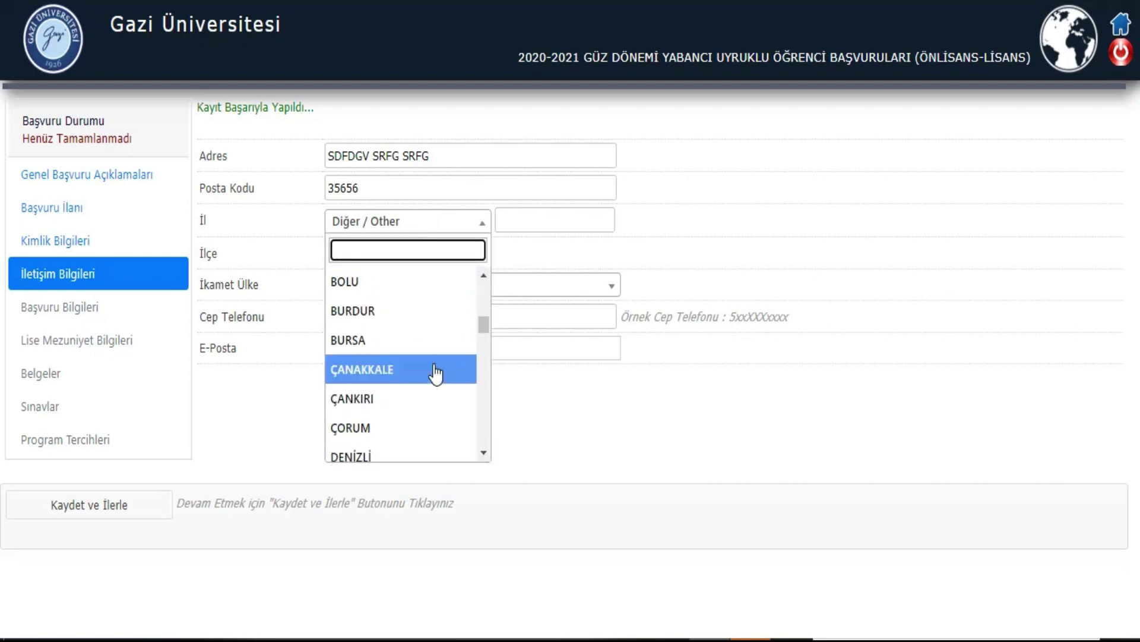
{"action": "scroll", "coordinate": [435, 374], "scroll_direction": "up", "scroll_amount": 12}
{"action": "scroll", "coordinate": [435, 373], "scroll_direction": "up", "scroll_amount": 5}
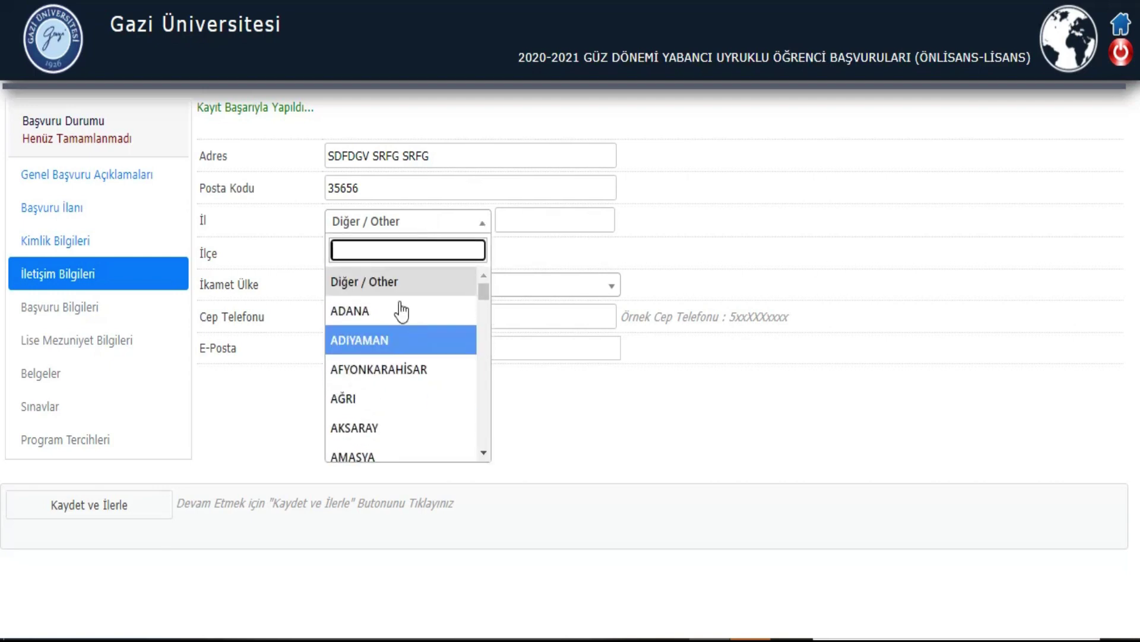
{"action": "left_click", "coordinate": [385, 283]}
{"action": "left_click", "coordinate": [502, 223]}
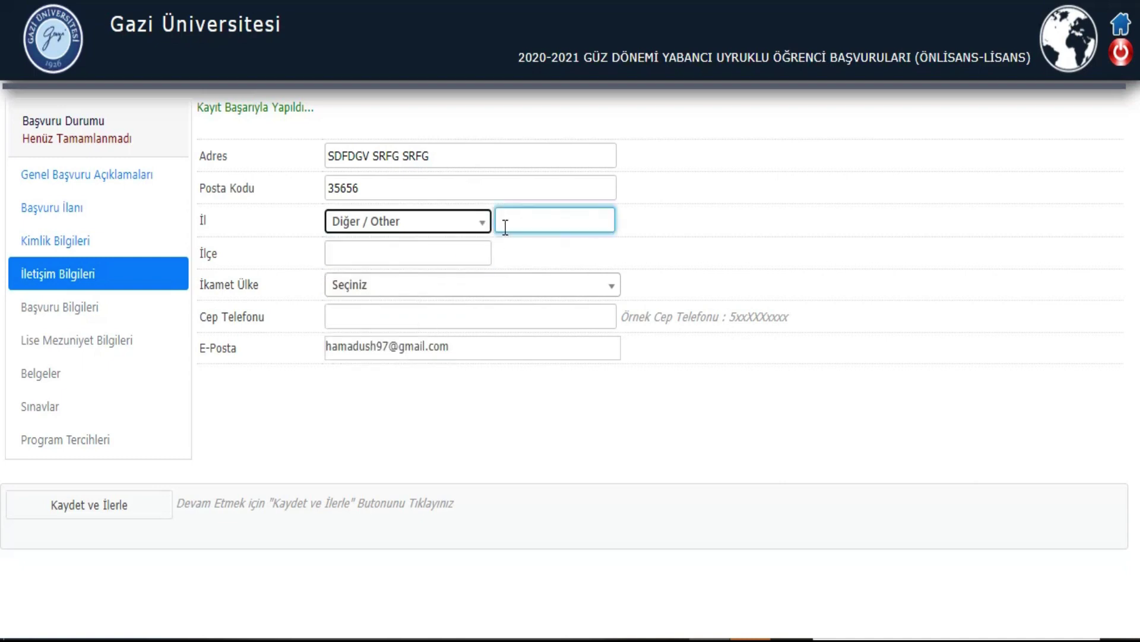
{"action": "type", "text": "XD"}
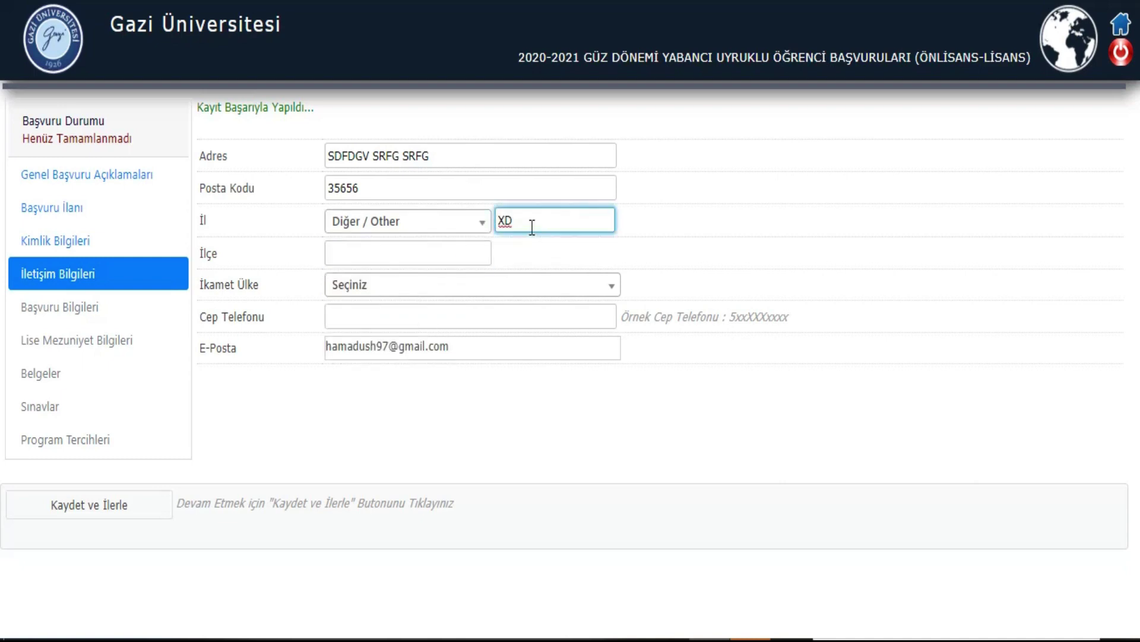
{"action": "type", "text": "SF"}
{"action": "left_click", "coordinate": [357, 251]}
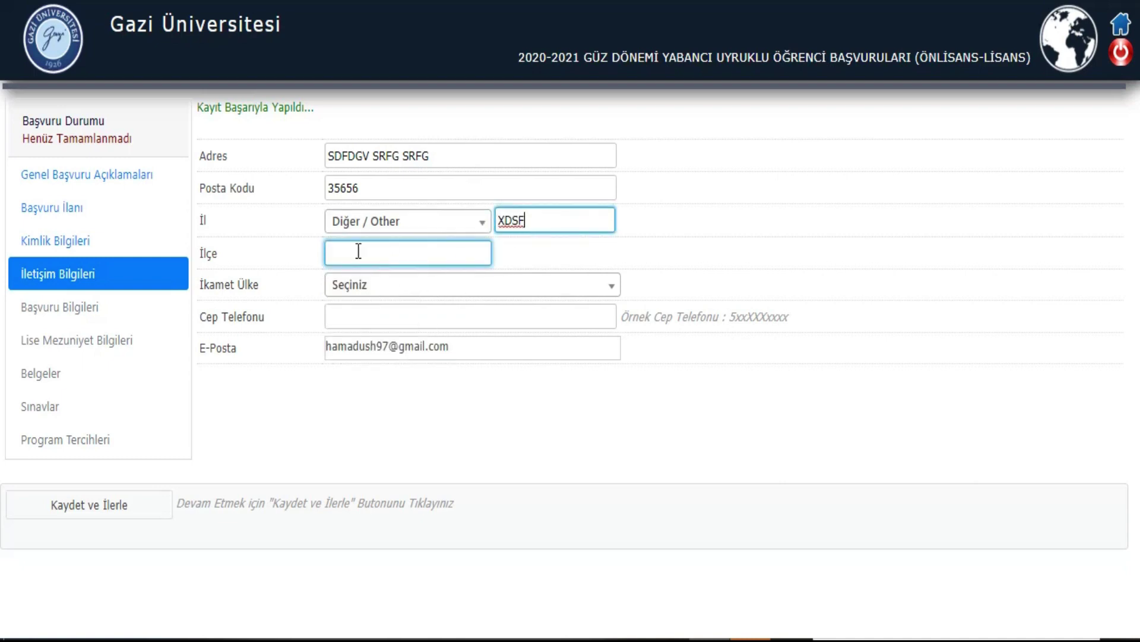
{"action": "left_click", "coordinate": [243, 267]}
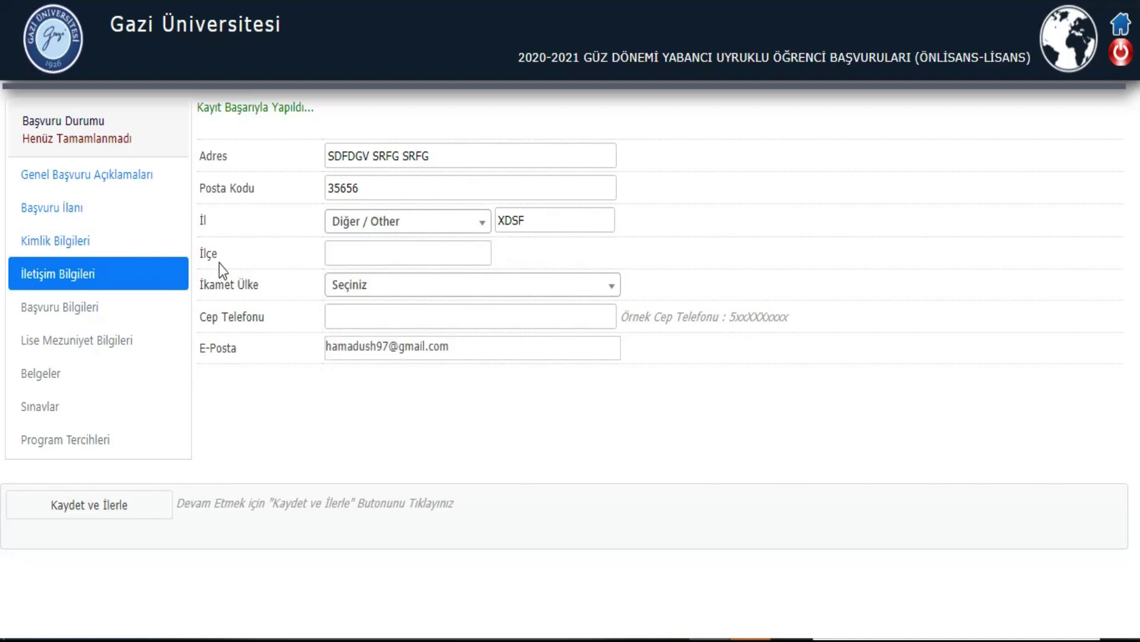
{"action": "left_click", "coordinate": [358, 253]}
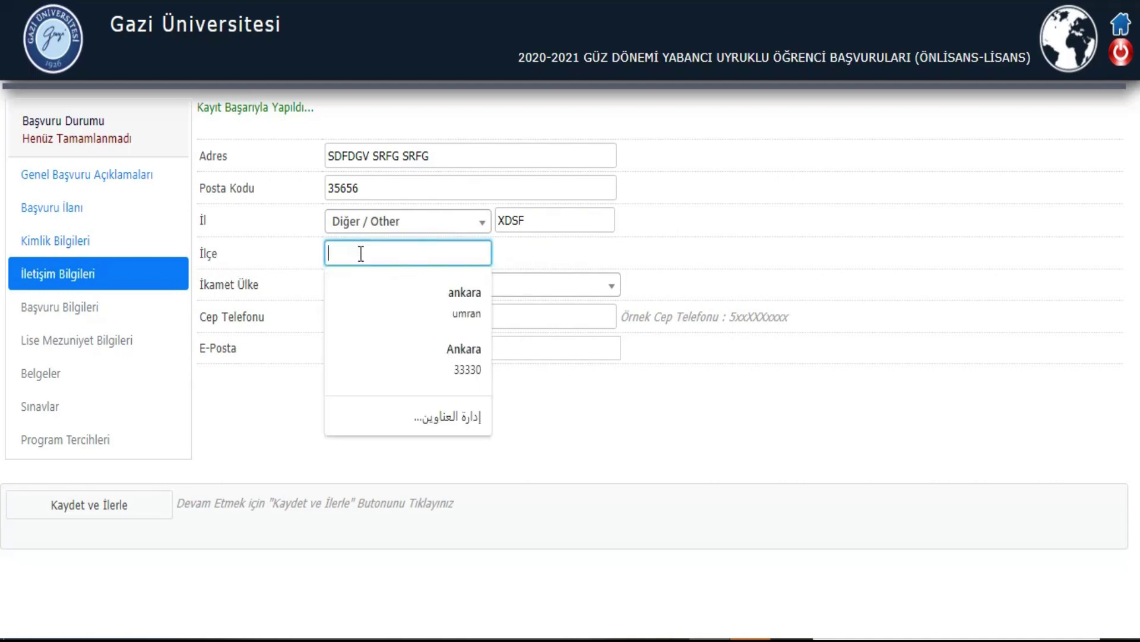
{"action": "type", "text": "RFGDXH"}
Step: Set residence country to BİRLEŞİK ARAP EMİRLİKLERİ, enter the mobile number, and save
{"action": "left_click", "coordinate": [364, 285]}
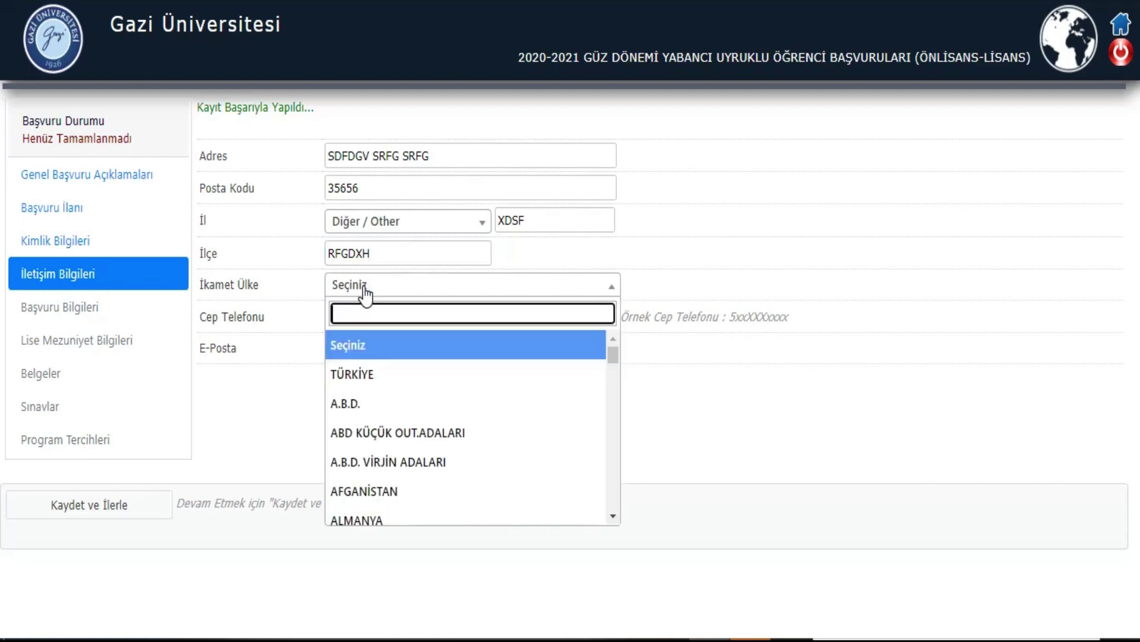
{"action": "scroll", "coordinate": [404, 411], "scroll_direction": "down", "scroll_amount": 10}
{"action": "left_click", "coordinate": [411, 411]}
{"action": "left_click", "coordinate": [337, 319]}
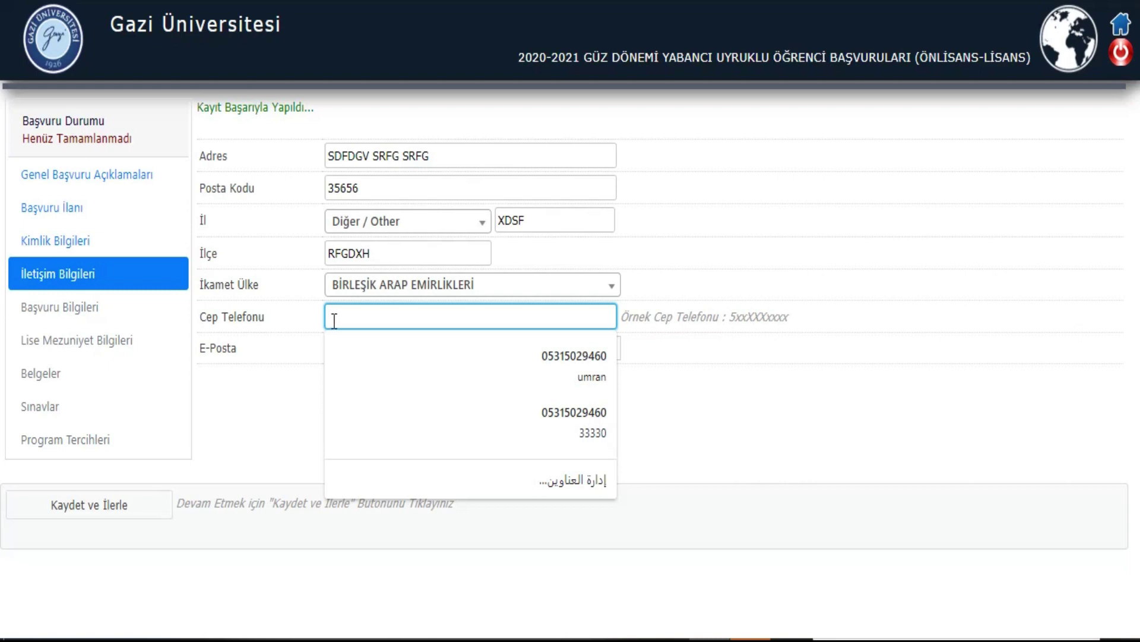
{"action": "type", "text": "854R64757"}
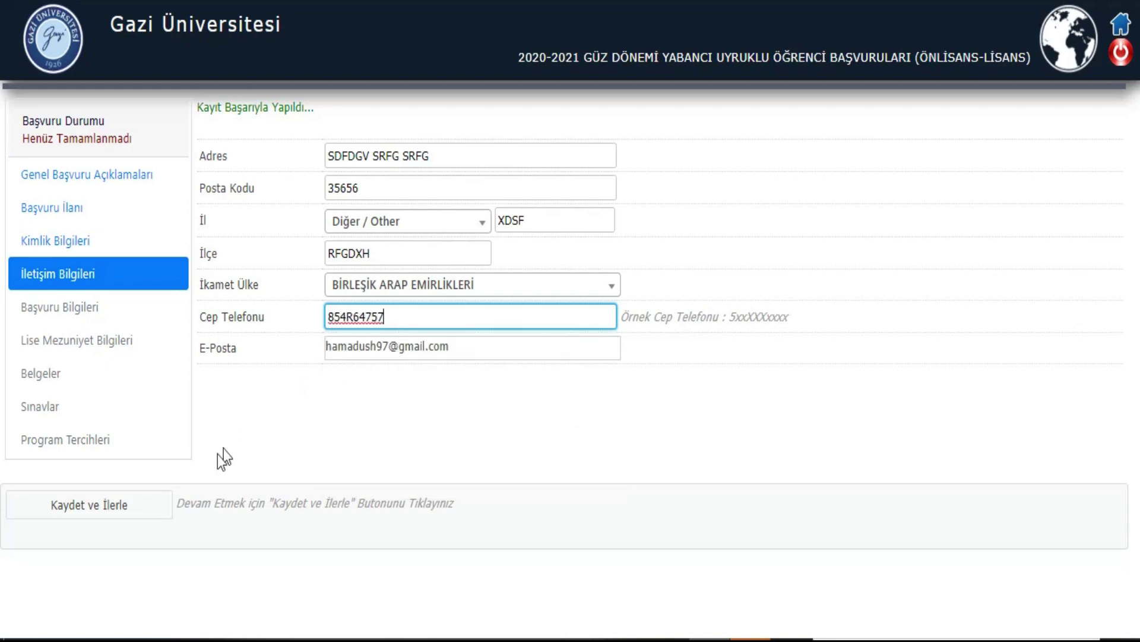
{"action": "left_click", "coordinate": [127, 505]}
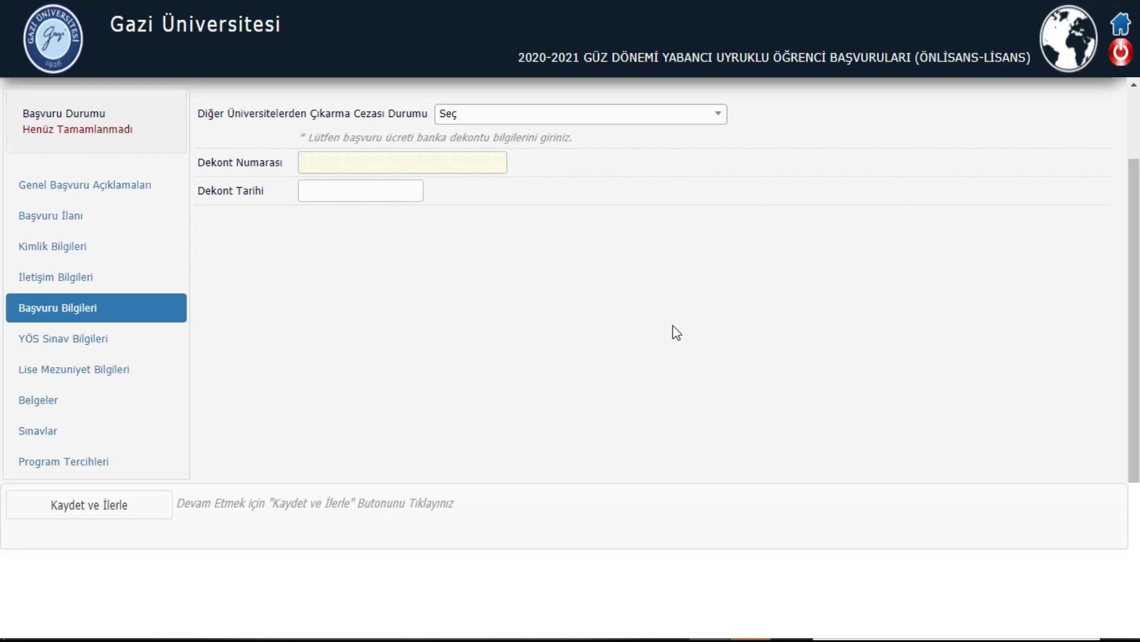
Step: Choose Çıkarma Cezası Almadım, enter the bank receipt number and date 21.05.2020, then save
{"action": "left_click", "coordinate": [599, 117]}
{"action": "left_click", "coordinate": [553, 192]}
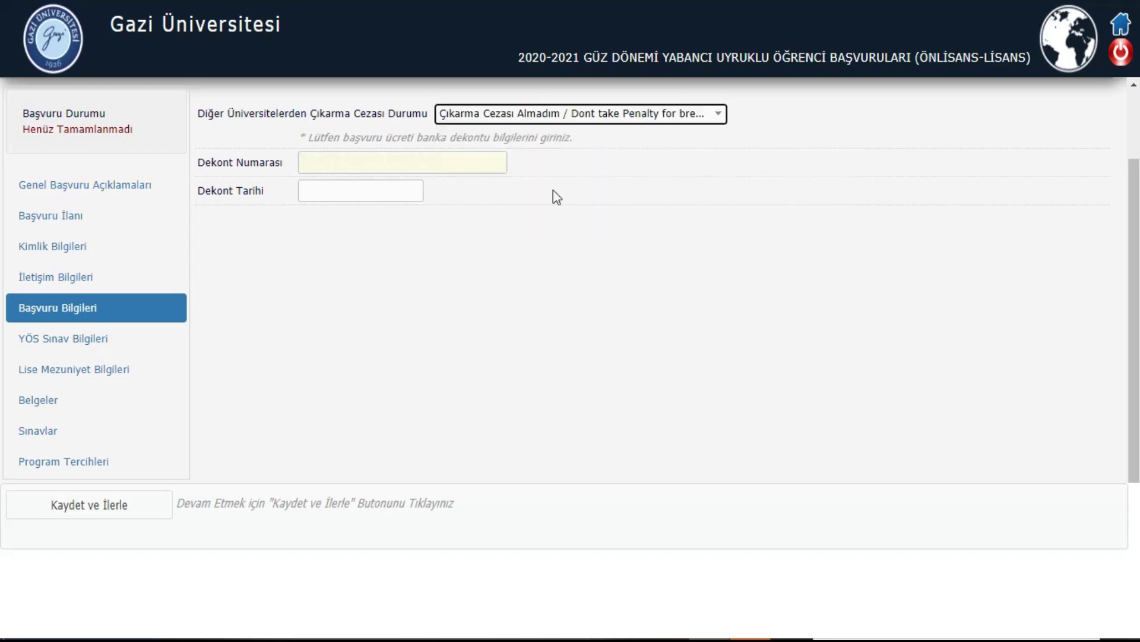
{"action": "left_click", "coordinate": [389, 168]}
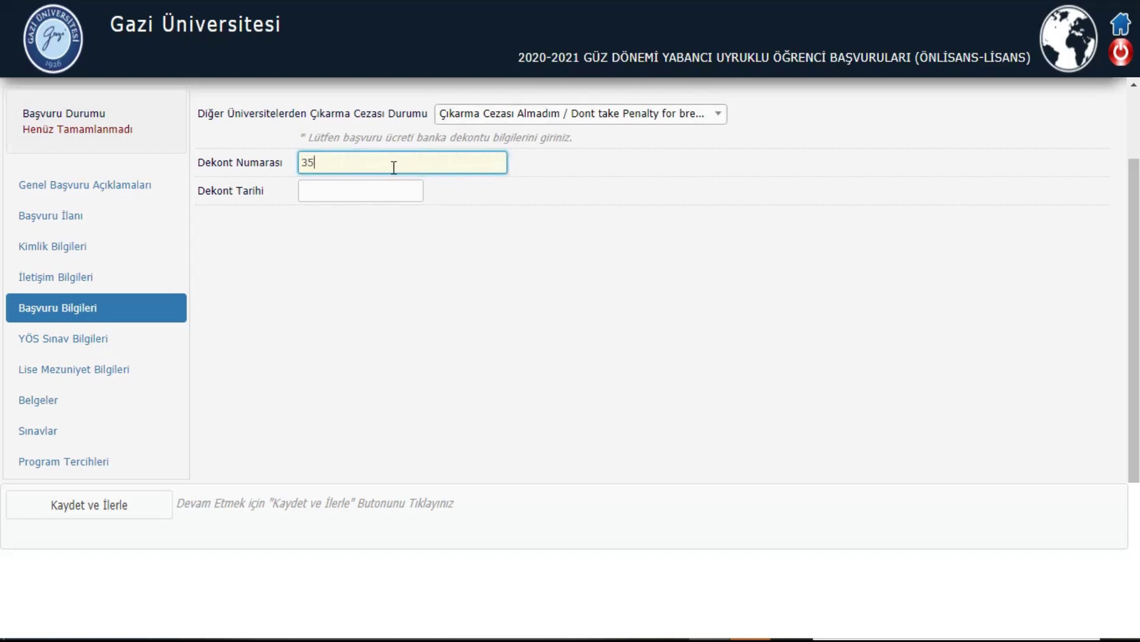
{"action": "type", "text": "35345434"}
{"action": "left_click", "coordinate": [364, 185]}
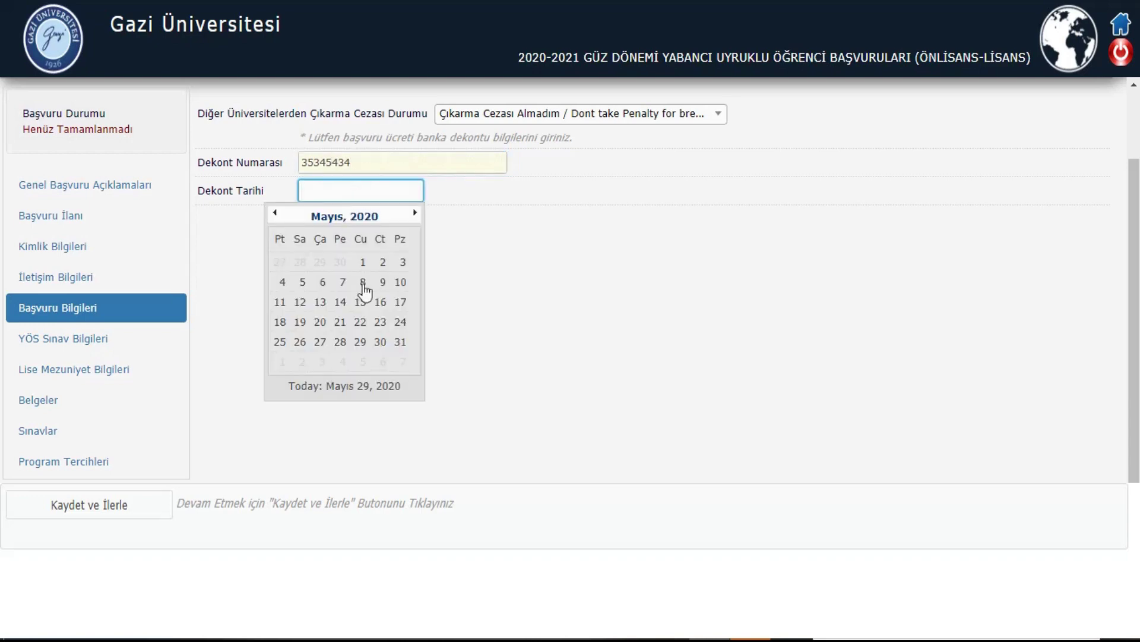
{"action": "left_click", "coordinate": [340, 331]}
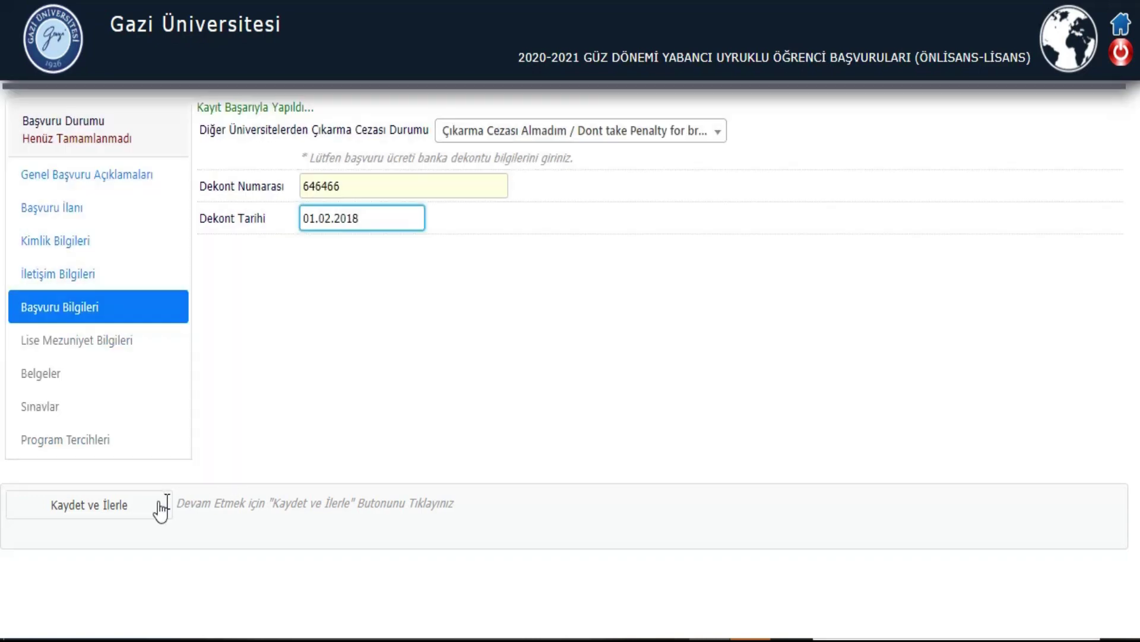
{"action": "left_click", "coordinate": [134, 503]}
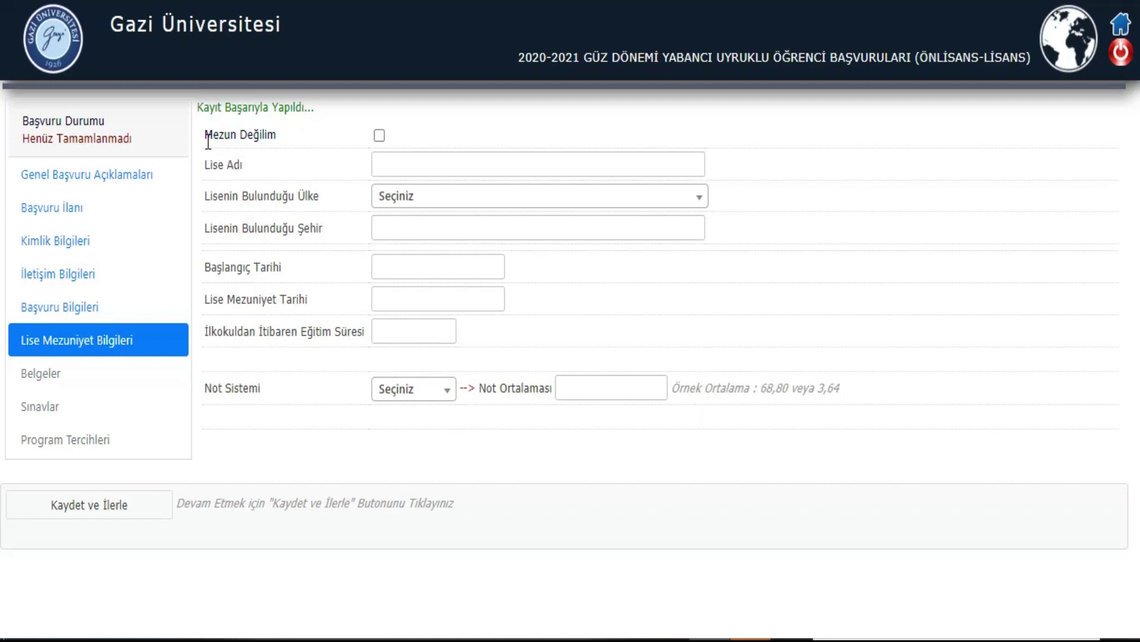
Step: Enter high school 'DSCXGHB DGFFH' in BAHAMALAR, city 'sFGBH'
{"action": "left_click_drag", "start_coordinate": [206, 138], "coordinate": [278, 133]}
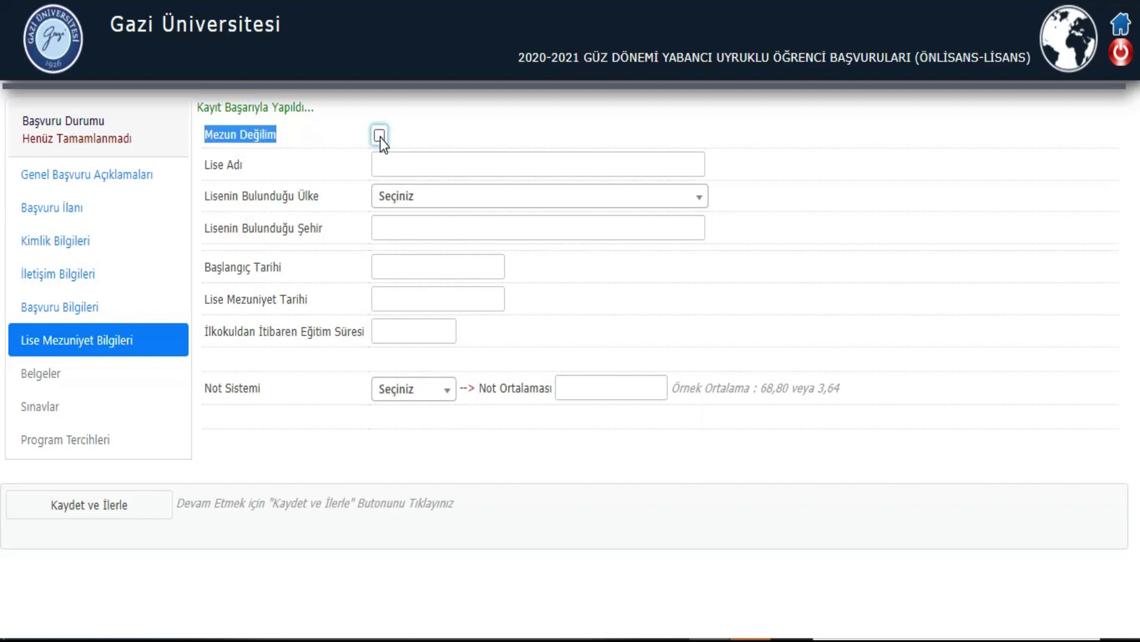
{"action": "left_click", "coordinate": [343, 142]}
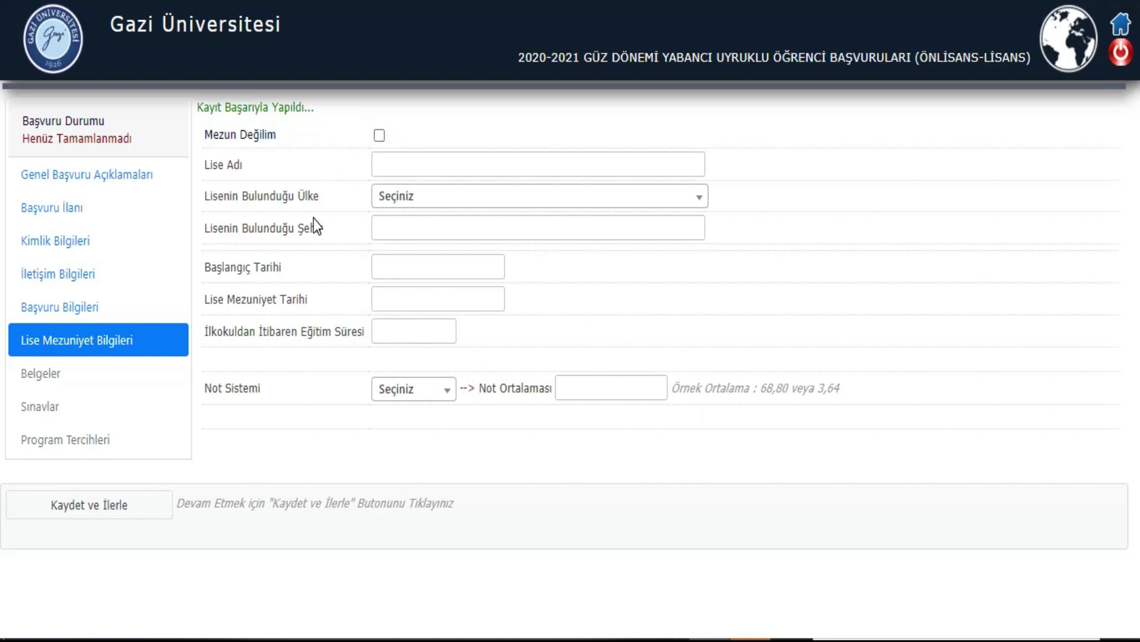
{"action": "left_click", "coordinate": [379, 165]}
{"action": "type", "text": "DSCXGHB"}
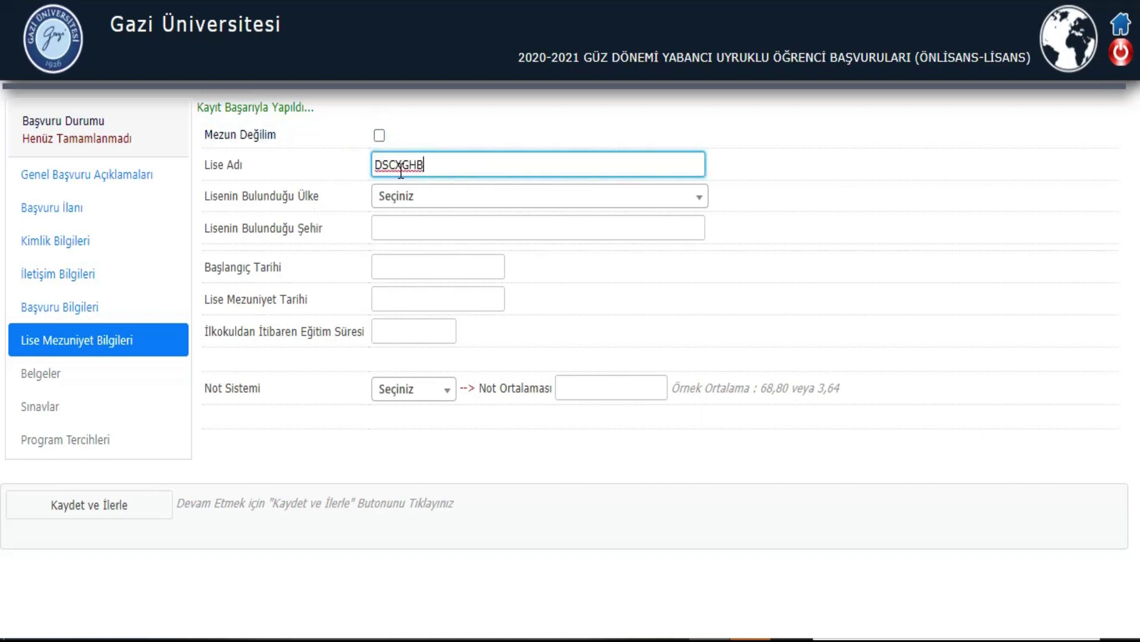
{"action": "type", "text": " DGFFH"}
{"action": "left_click", "coordinate": [424, 202]}
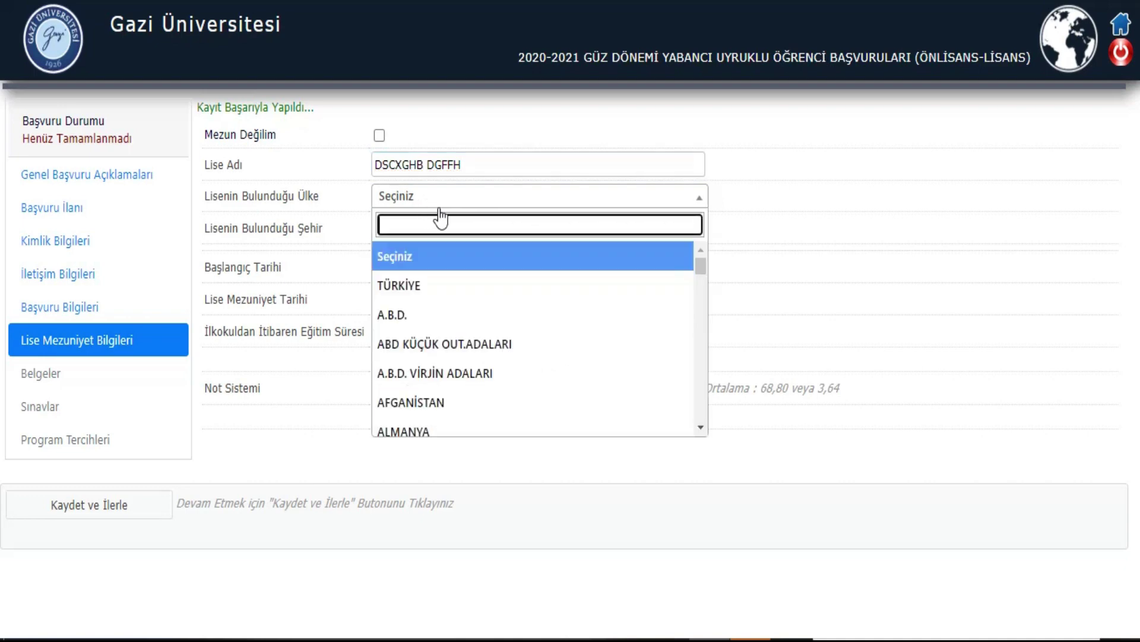
{"action": "scroll", "coordinate": [460, 341], "scroll_direction": "down", "scroll_amount": 5}
{"action": "left_click", "coordinate": [461, 341]}
{"action": "left_click", "coordinate": [419, 220]}
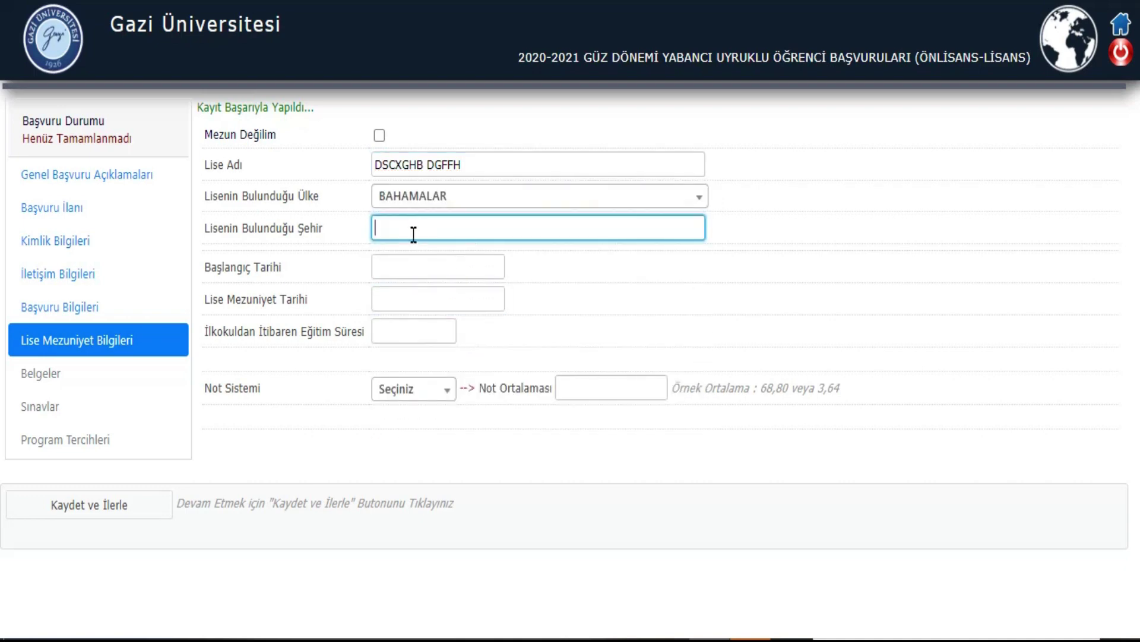
{"action": "type", "text": "sFGBH"}
Step: Set the school start date to 02.02.2018 and the graduation date to 02.07.2020
{"action": "left_click", "coordinate": [405, 257]}
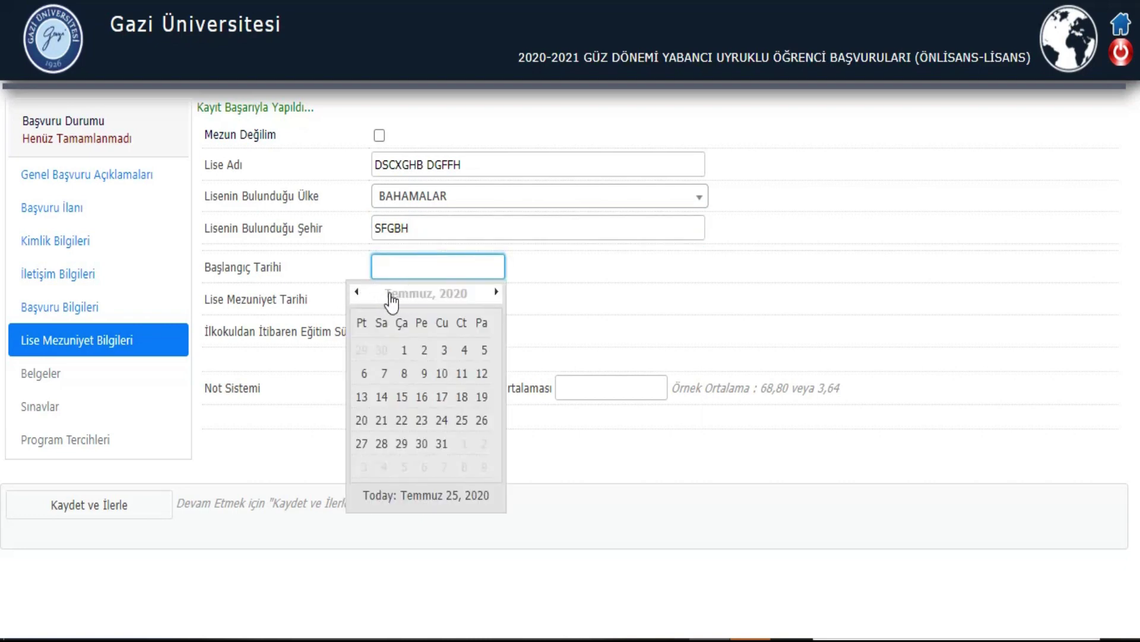
{"action": "left_click", "coordinate": [393, 297]}
{"action": "left_click", "coordinate": [356, 292]}
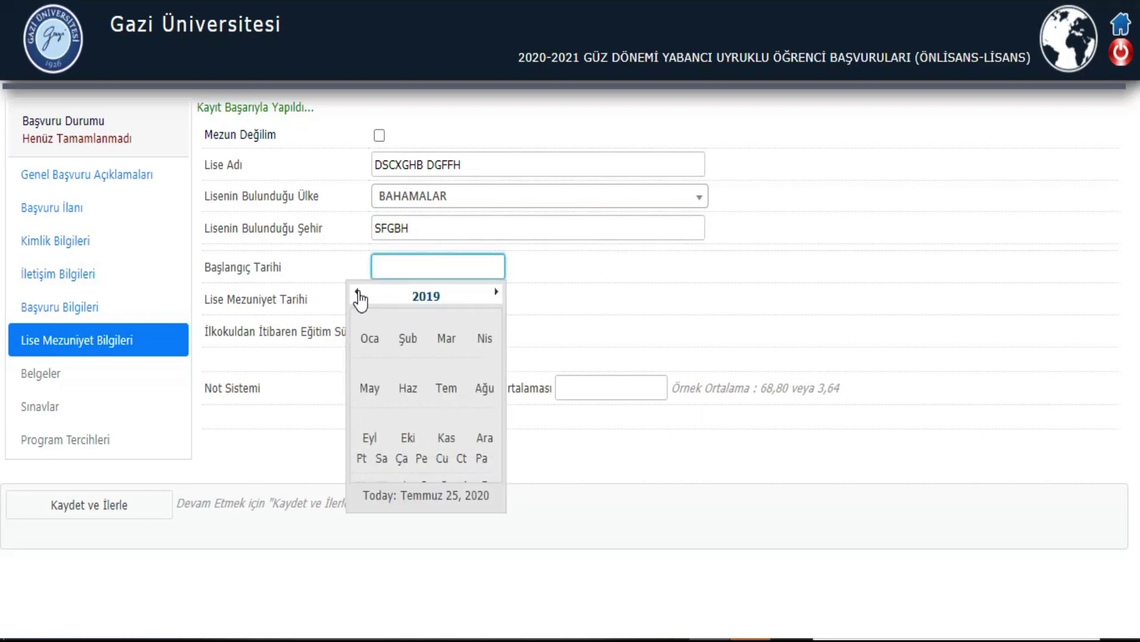
{"action": "left_click", "coordinate": [356, 293]}
{"action": "left_click", "coordinate": [409, 338]}
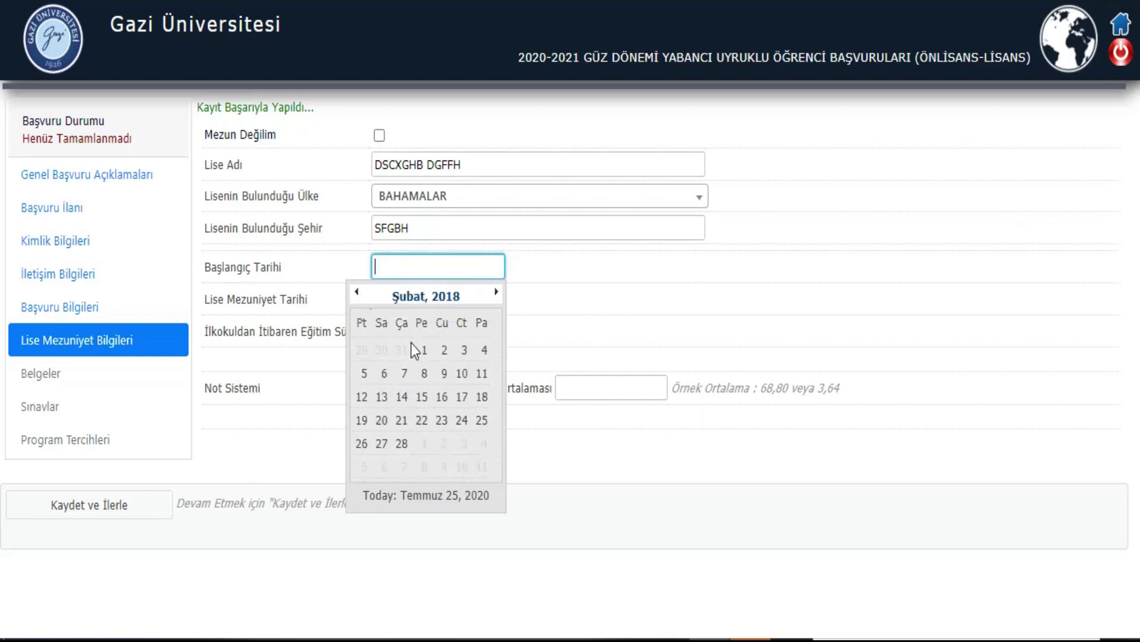
{"action": "left_click", "coordinate": [446, 351]}
{"action": "left_click", "coordinate": [444, 299]}
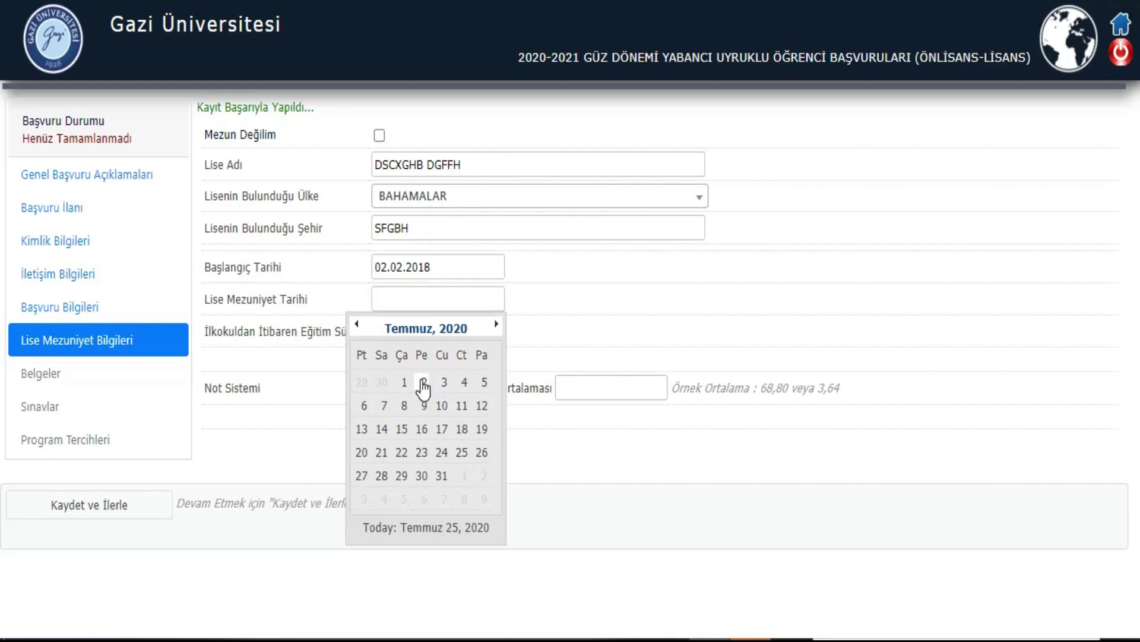
{"action": "left_click", "coordinate": [425, 383]}
Step: Enter 12 years of schooling and a 100'lük Sistem average of 88, then save
{"action": "left_click", "coordinate": [393, 334]}
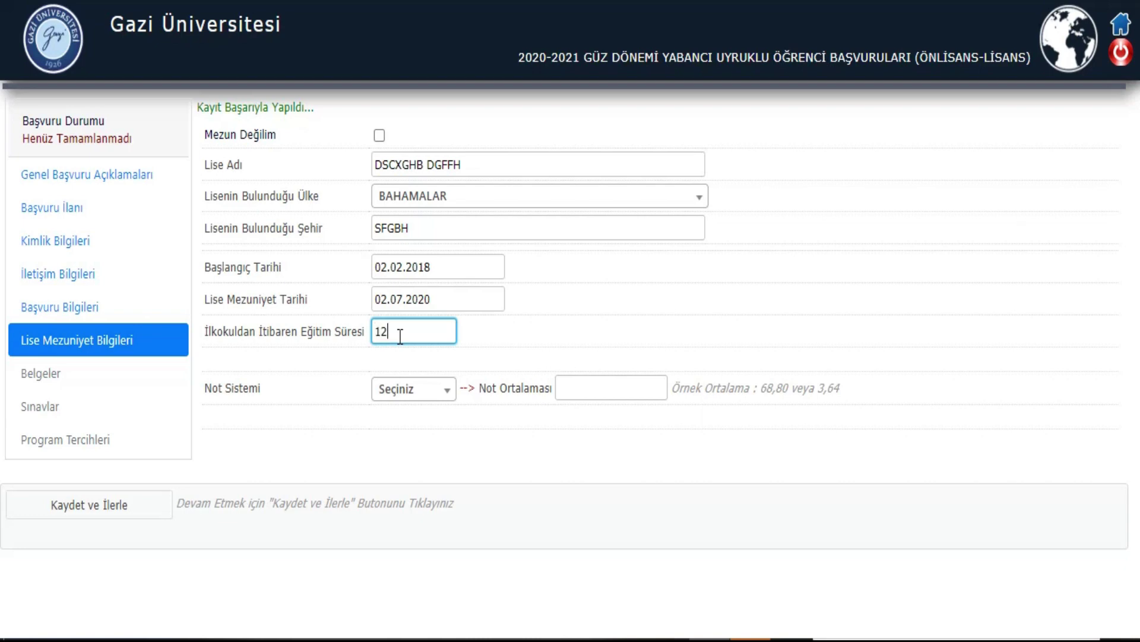
{"action": "left_click", "coordinate": [398, 391]}
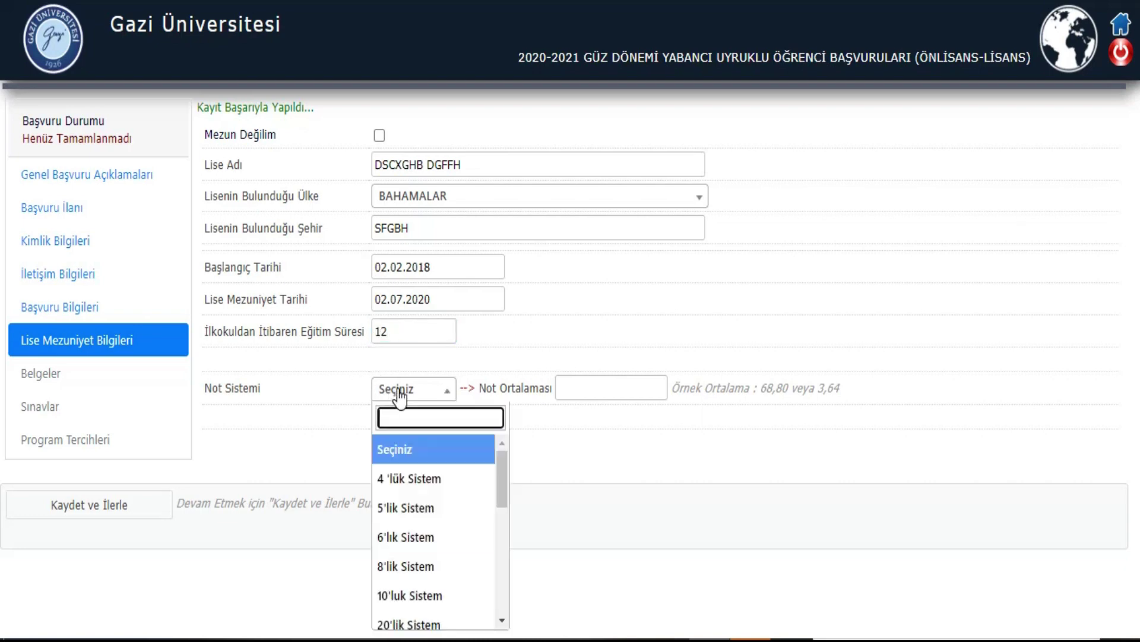
{"action": "scroll", "coordinate": [433, 609], "scroll_direction": "down", "scroll_amount": 3}
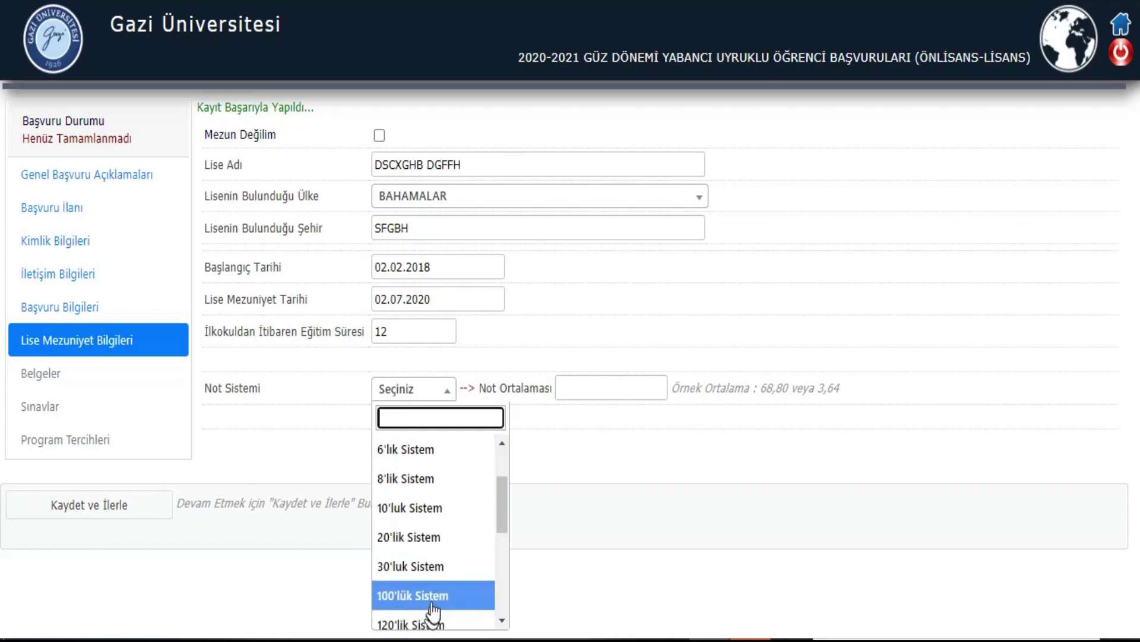
{"action": "left_click", "coordinate": [438, 488]}
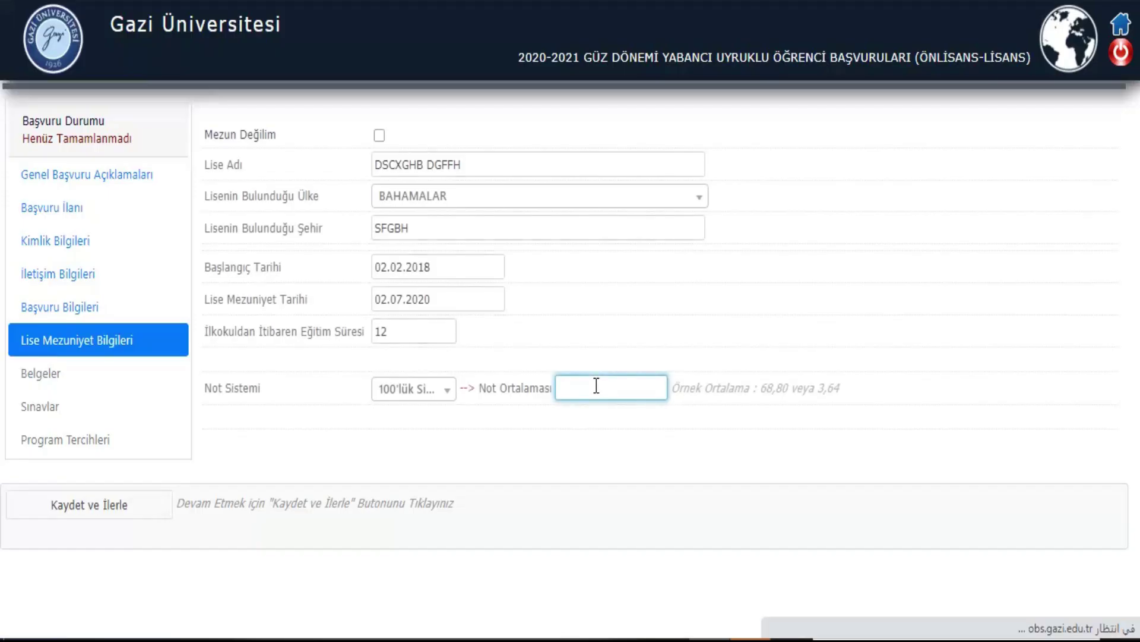
{"action": "left_click", "coordinate": [596, 387]}
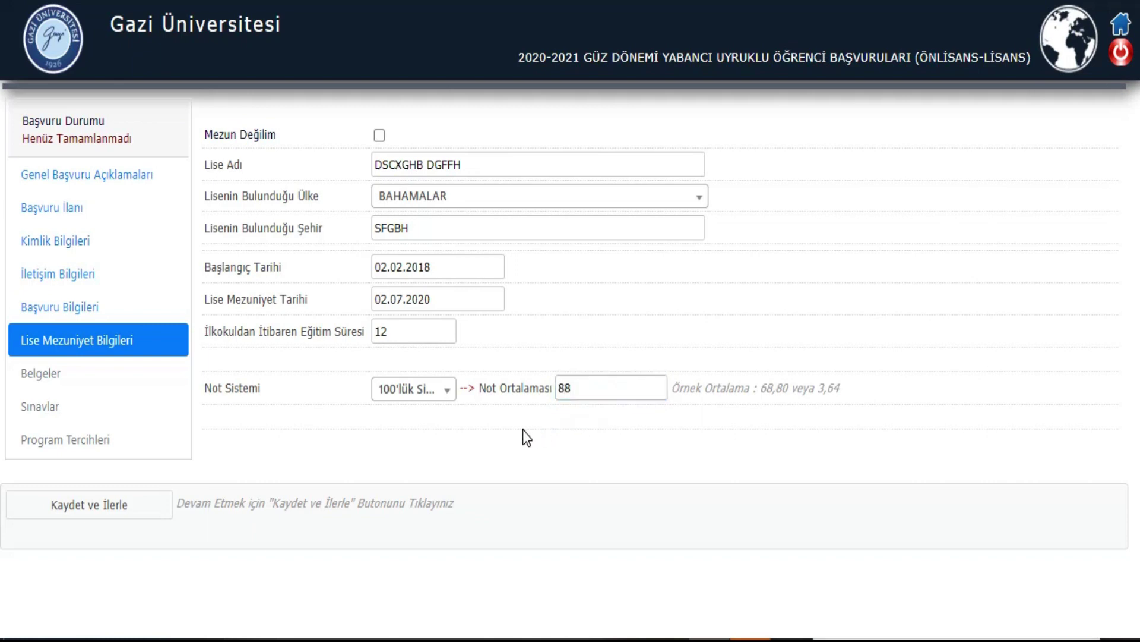
{"action": "left_click", "coordinate": [90, 509]}
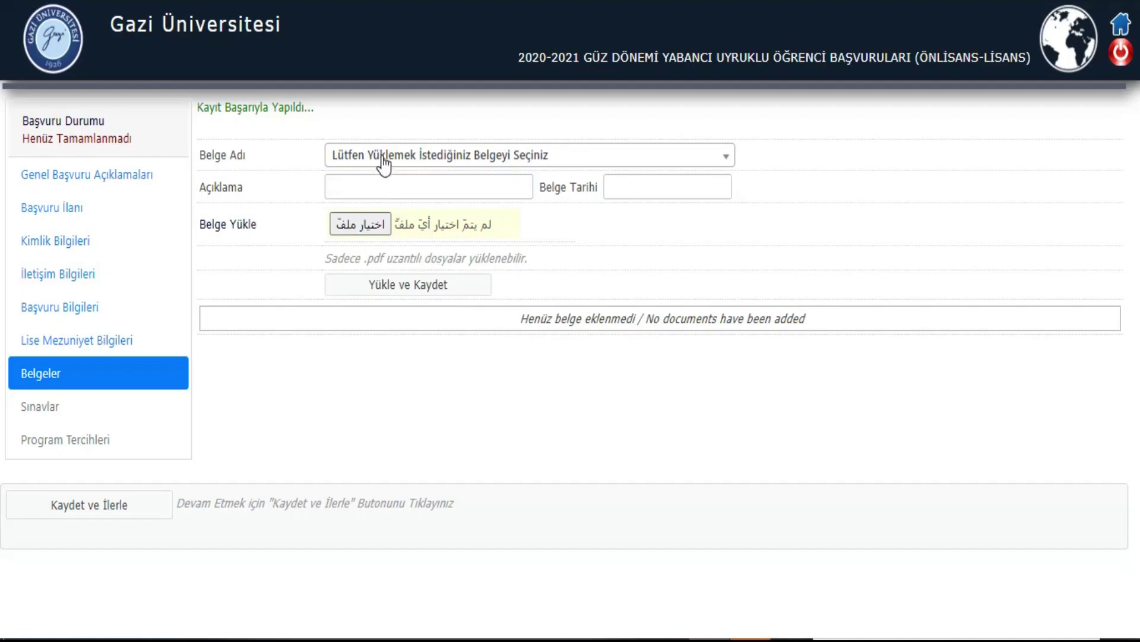
{"action": "left_click", "coordinate": [383, 161]}
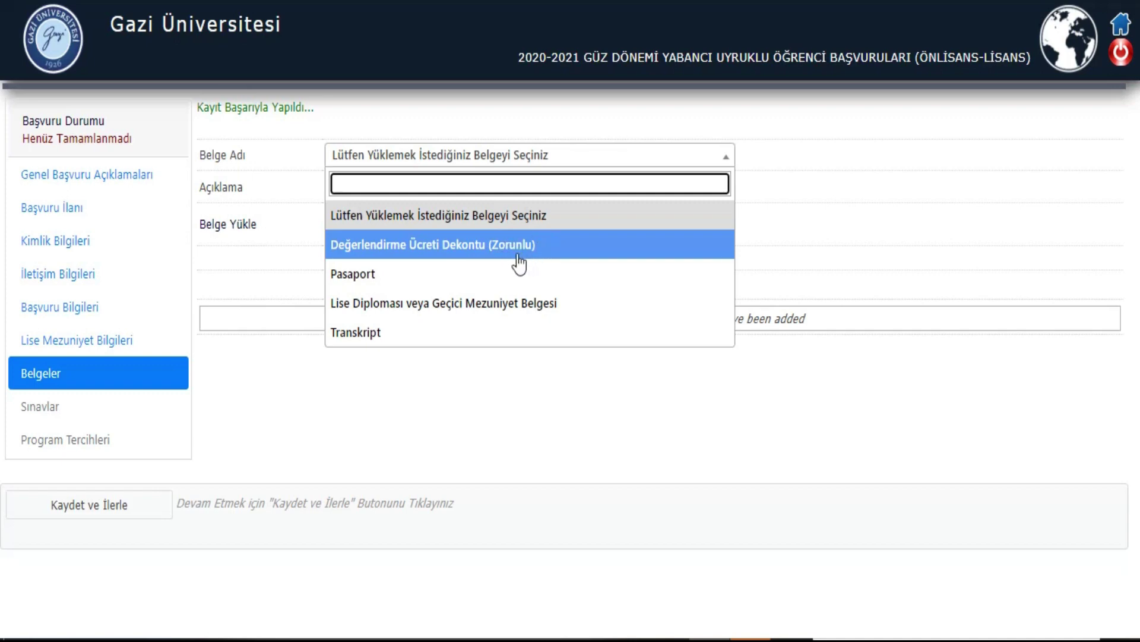
Step: Upload a PDF as the Değerlendirme Ücreti Dekontu dated 01.07.2020
{"action": "left_click", "coordinate": [431, 246]}
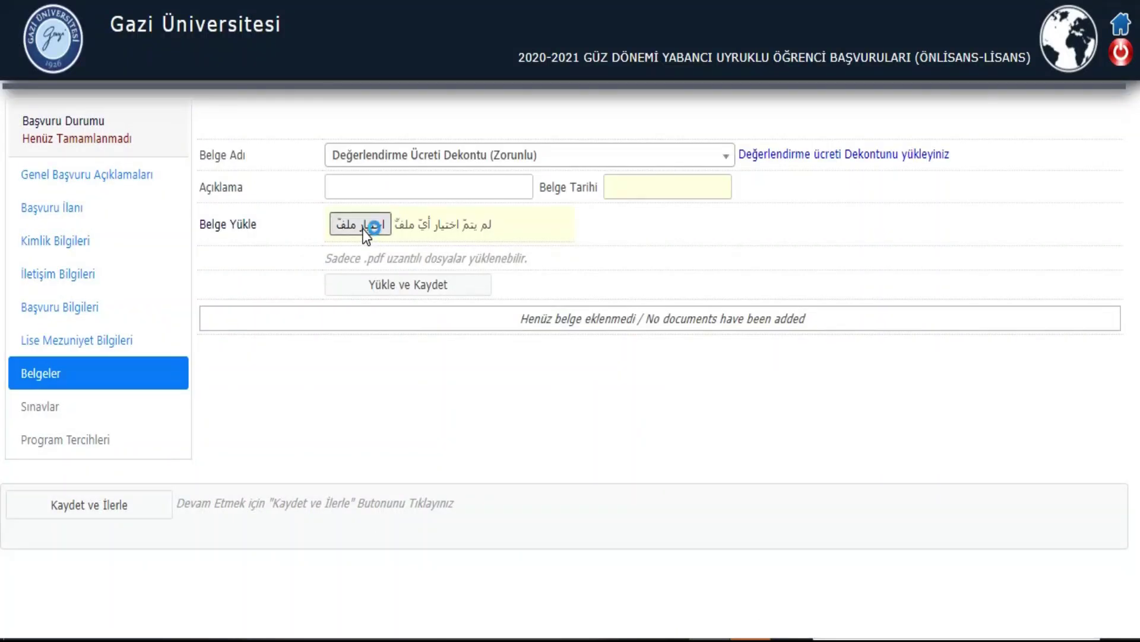
{"action": "left_click", "coordinate": [362, 230]}
{"action": "double_click", "coordinate": [716, 320]}
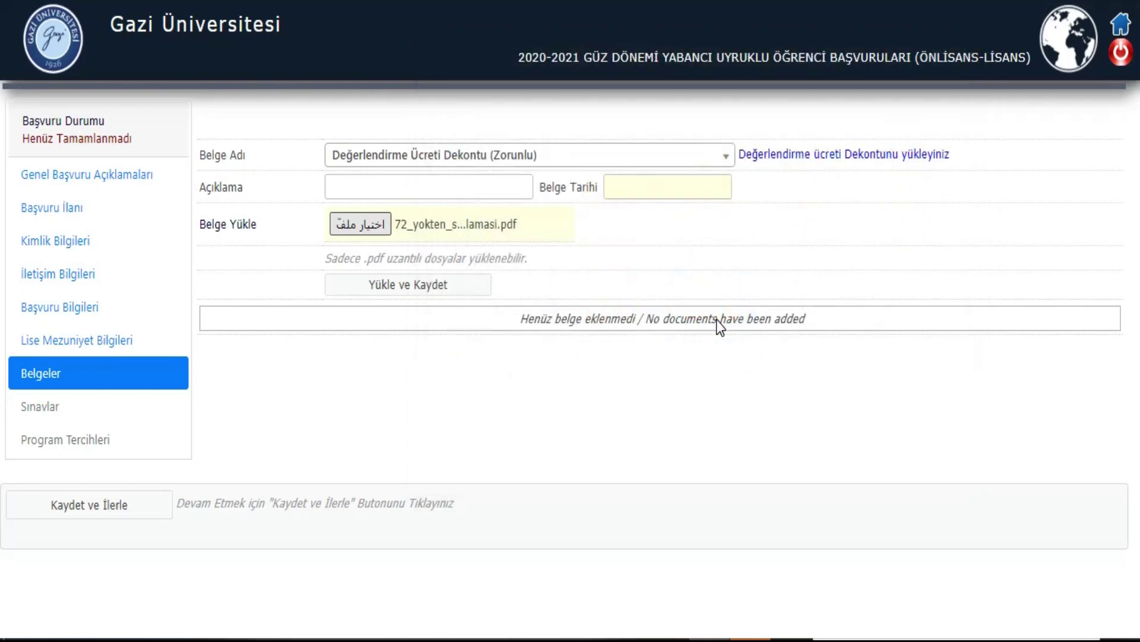
{"action": "left_click", "coordinate": [655, 189]}
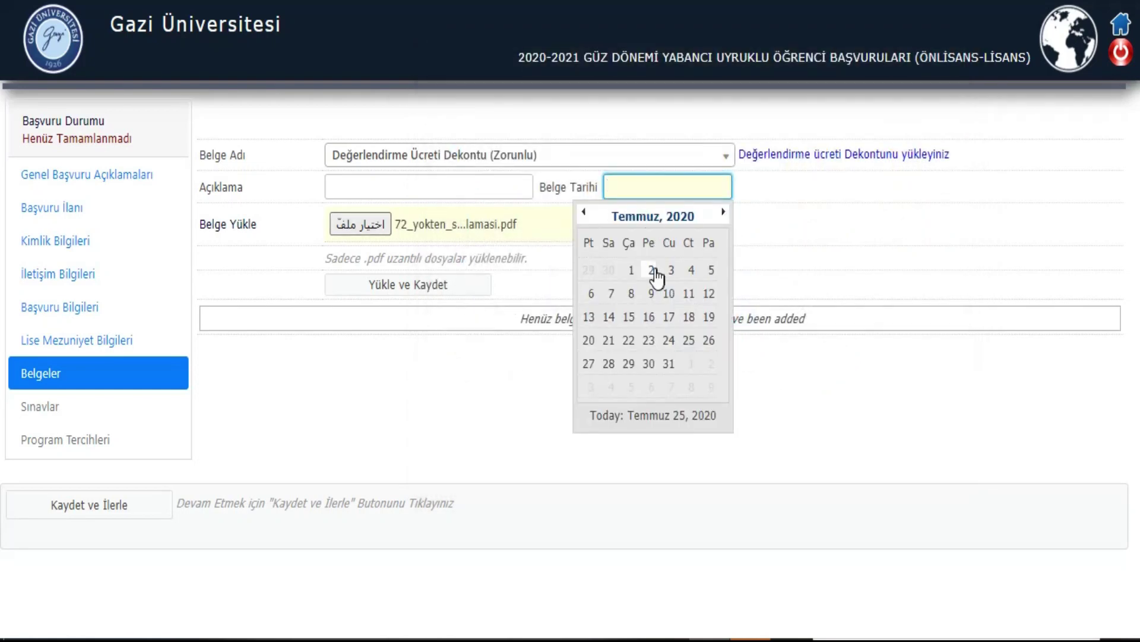
{"action": "left_click", "coordinate": [632, 270]}
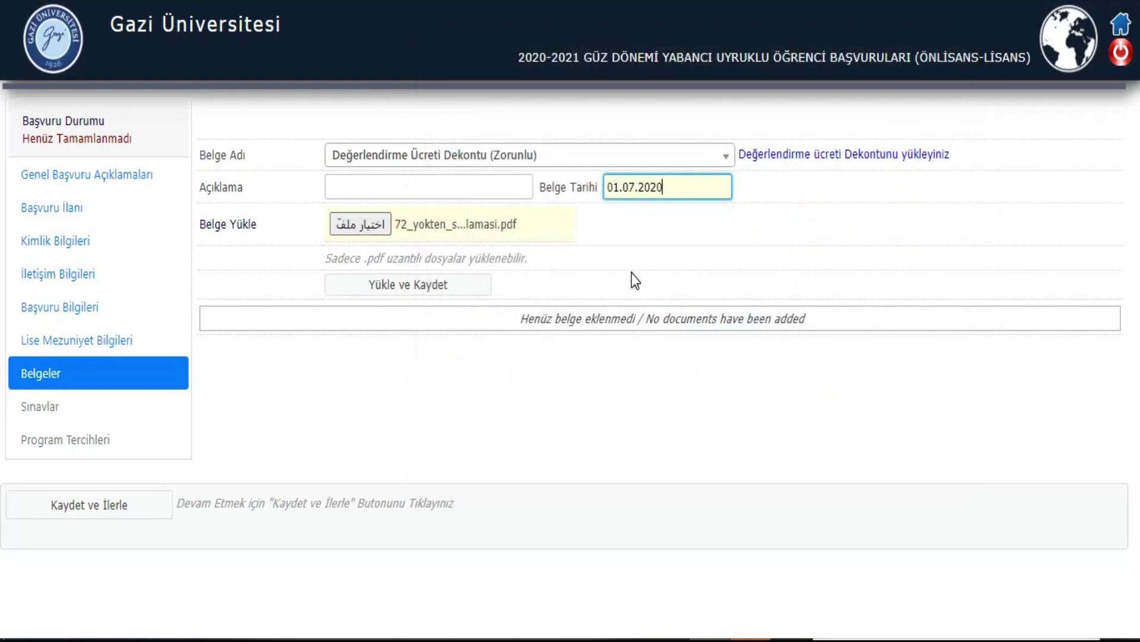
{"action": "left_click", "coordinate": [412, 287]}
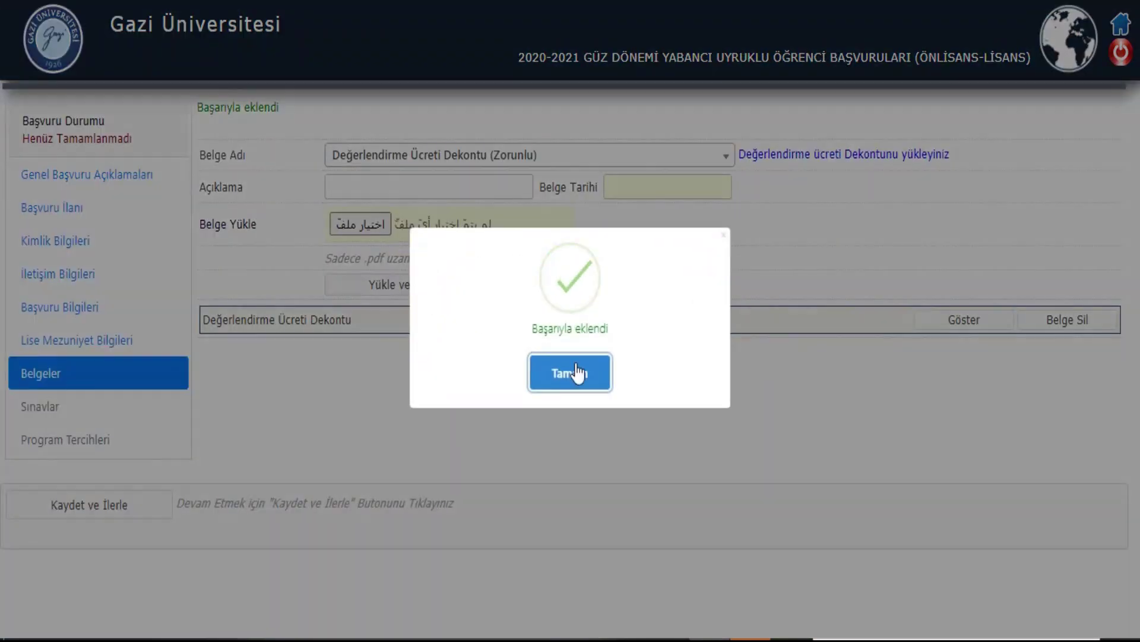
{"action": "left_click", "coordinate": [570, 375]}
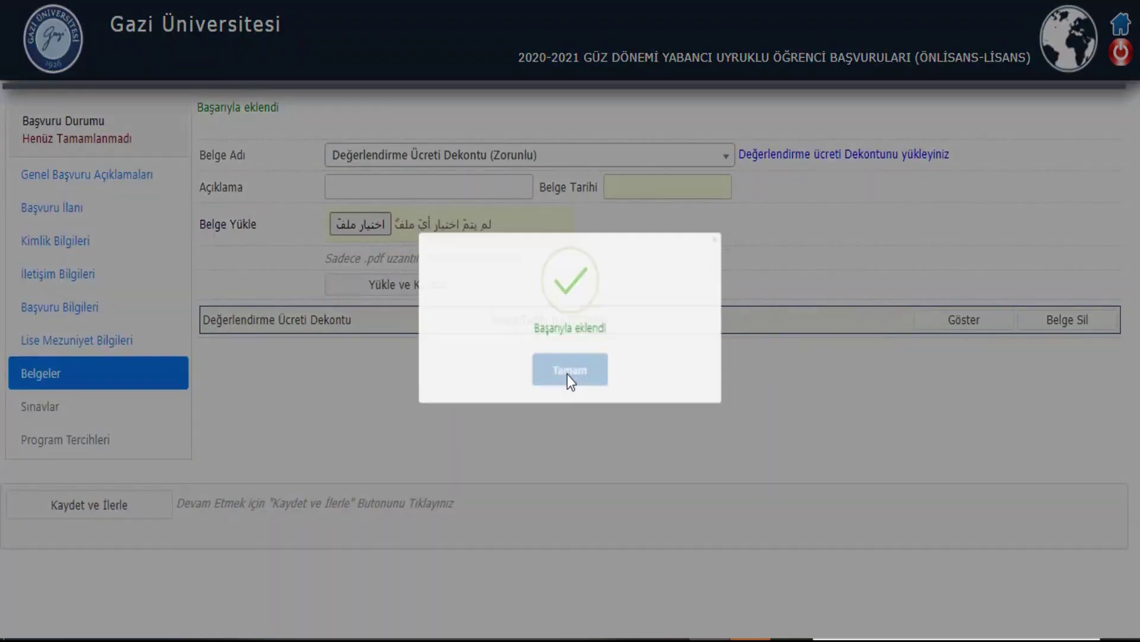
Step: Upload a PDF as the Pasaport document dated 03.07.2020
{"action": "left_click", "coordinate": [472, 155]}
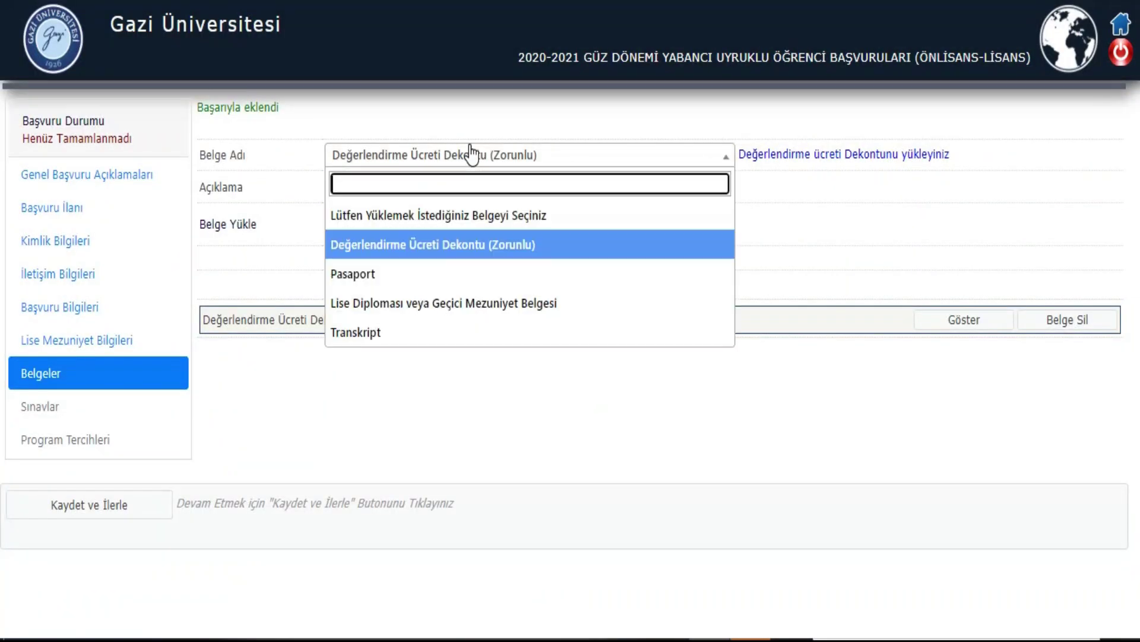
{"action": "left_click", "coordinate": [467, 274]}
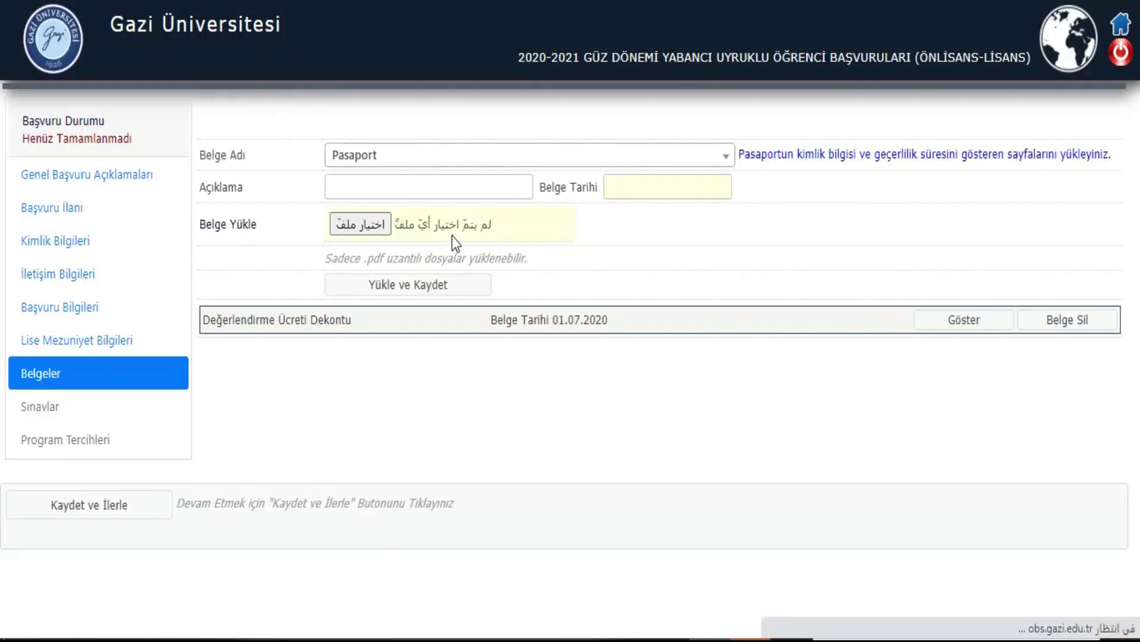
{"action": "left_click", "coordinate": [387, 228]}
{"action": "double_click", "coordinate": [708, 319]}
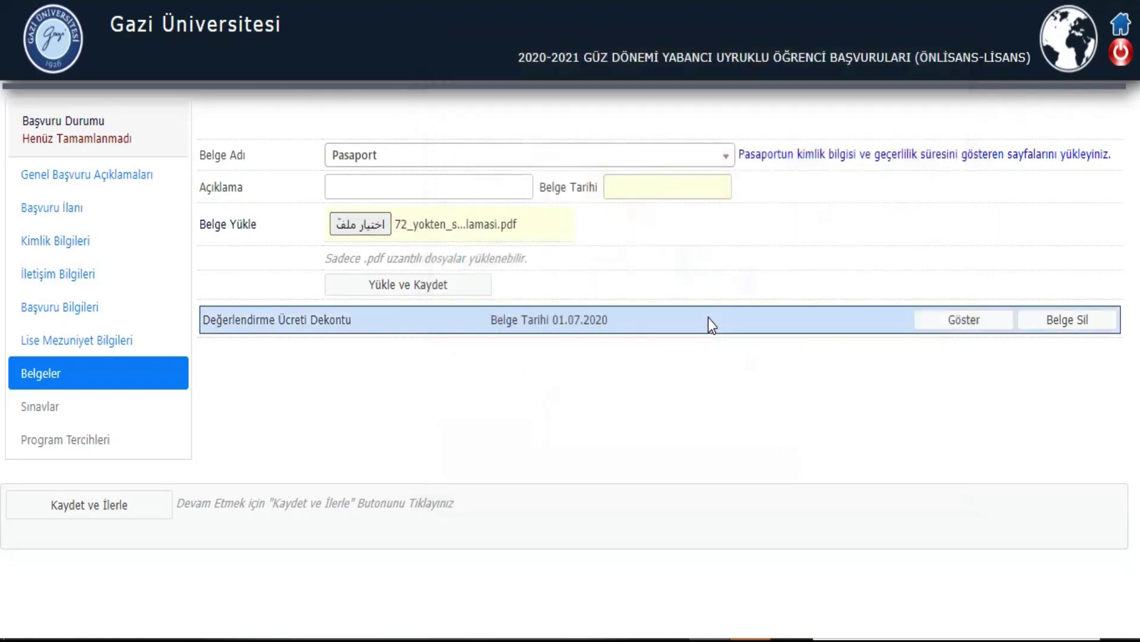
{"action": "left_click", "coordinate": [679, 197]}
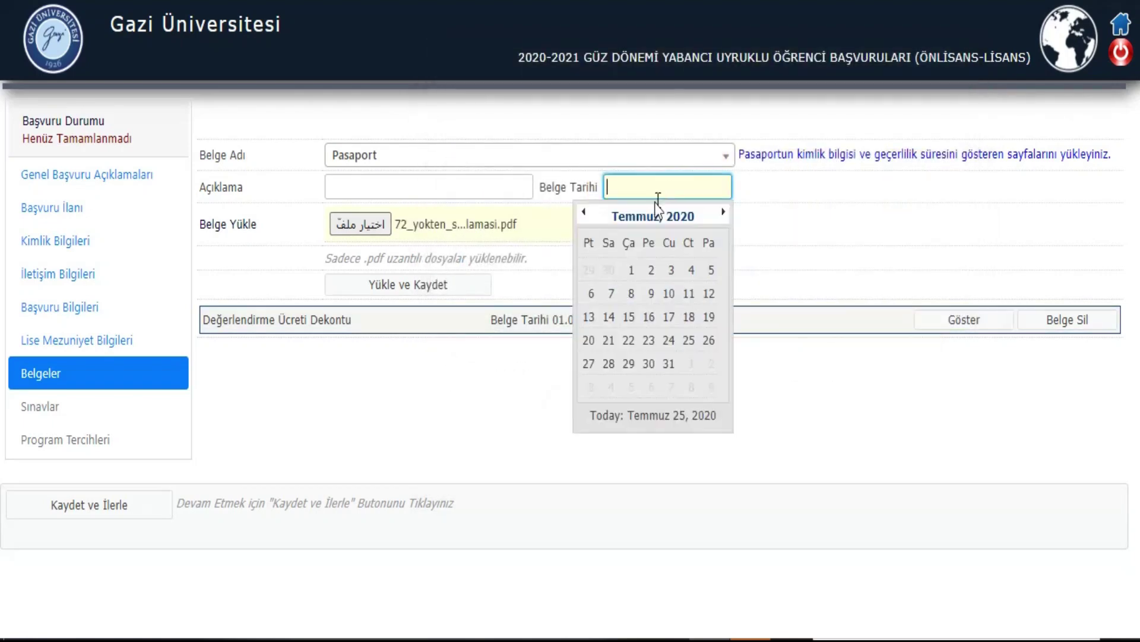
{"action": "left_click", "coordinate": [671, 272]}
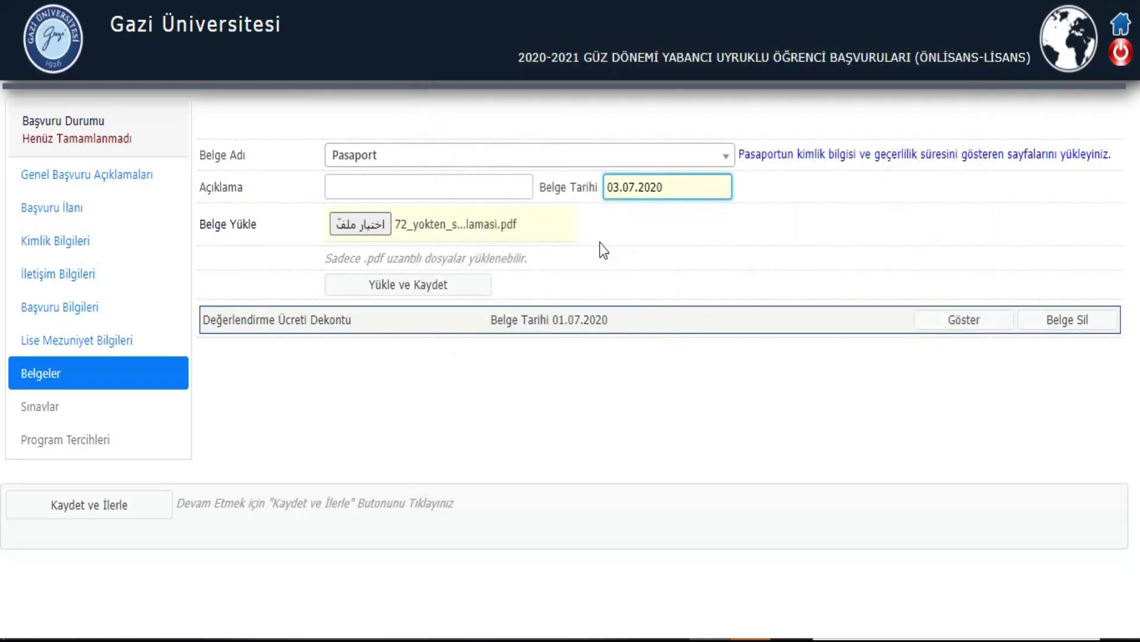
{"action": "left_click", "coordinate": [416, 287]}
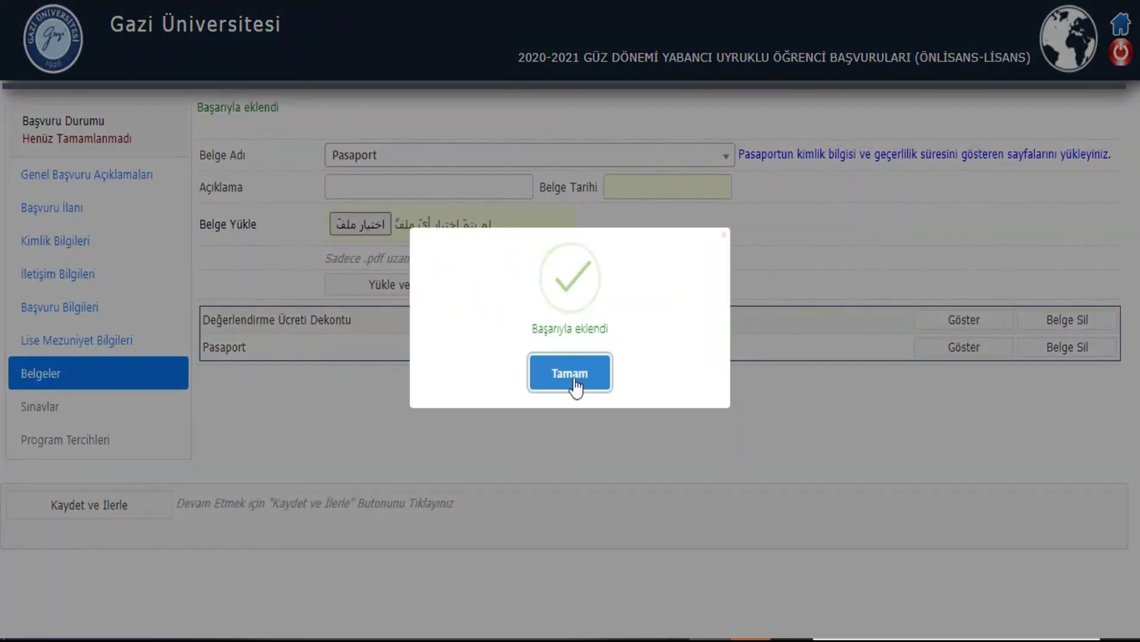
{"action": "left_click", "coordinate": [567, 367]}
{"action": "left_click", "coordinate": [476, 155]}
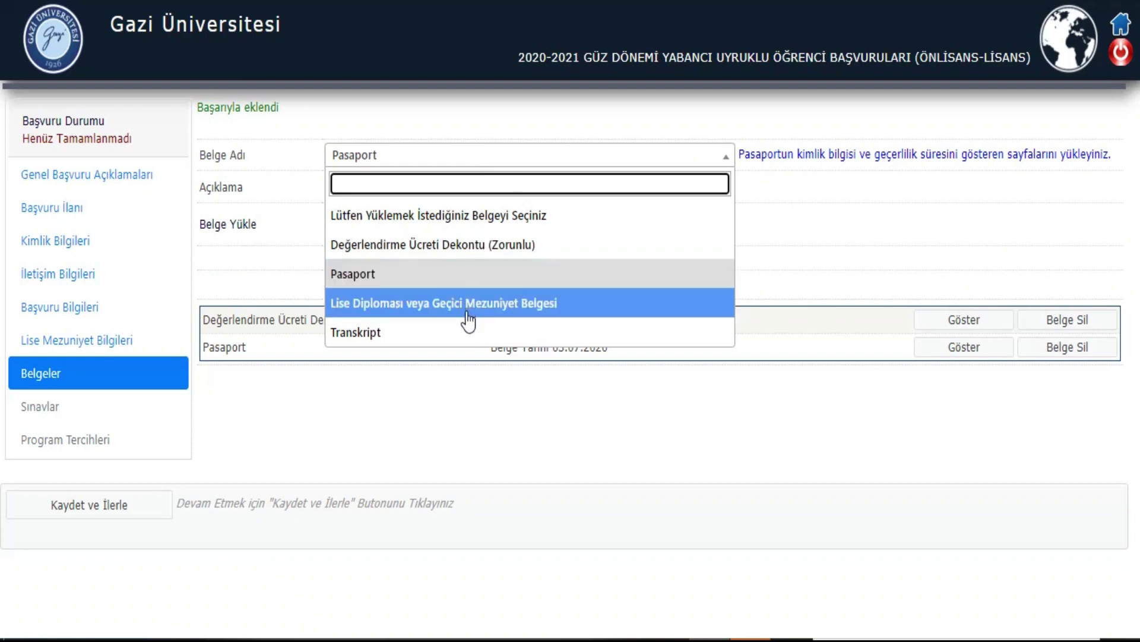
Step: Attach 72_yokten_suriyeli_ogr_aciklamasi.pdf as the Lise Diploması veya Geçici Mezuniyet Belgesi and upload it
{"action": "left_click", "coordinate": [589, 310]}
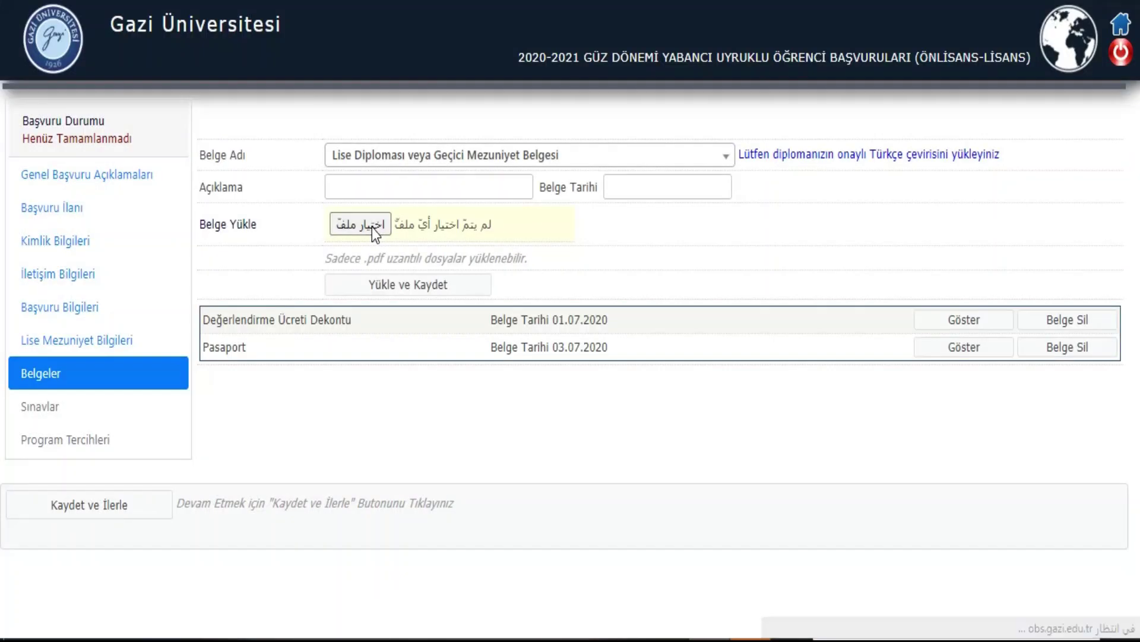
{"action": "left_click", "coordinate": [374, 228]}
{"action": "double_click", "coordinate": [731, 318]}
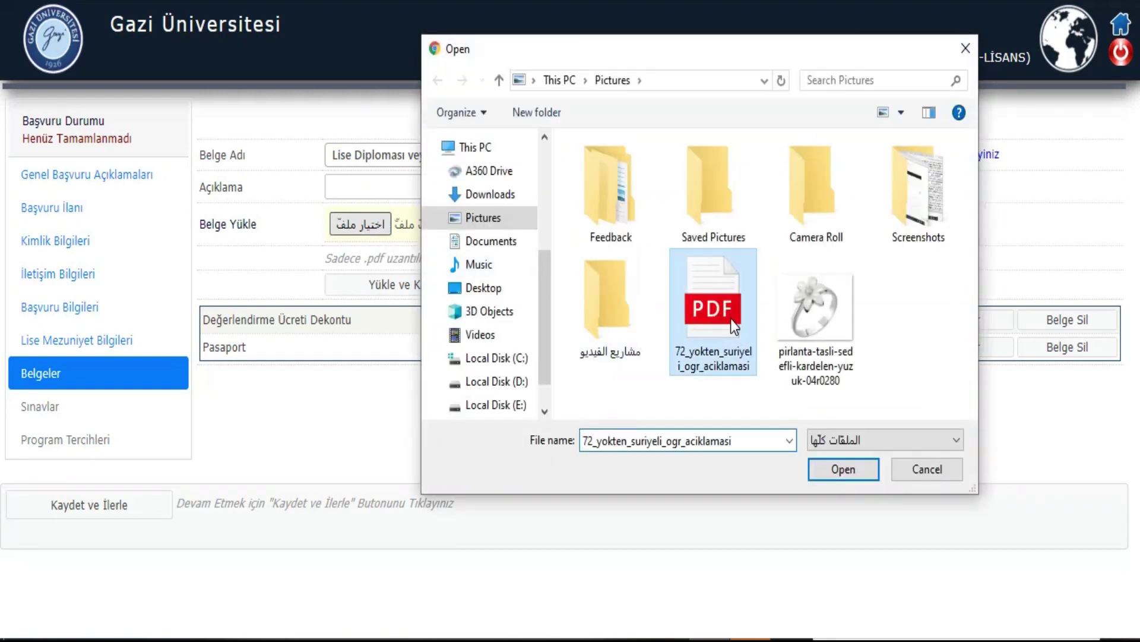
{"action": "left_click", "coordinate": [650, 191]}
{"action": "left_click", "coordinate": [487, 188]}
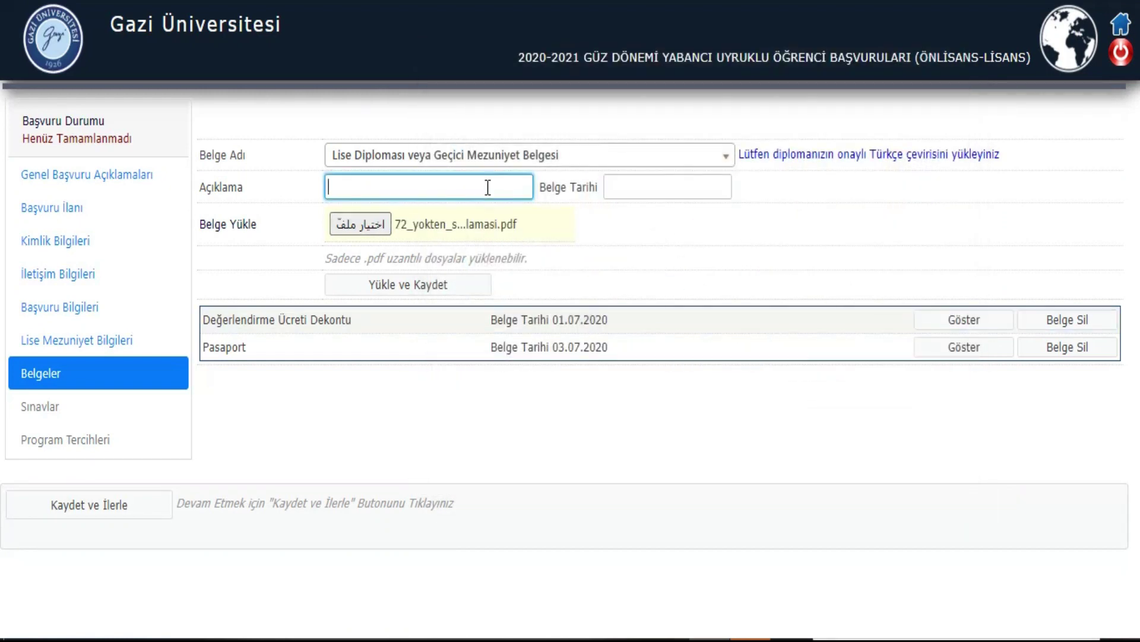
{"action": "left_click", "coordinate": [397, 289]}
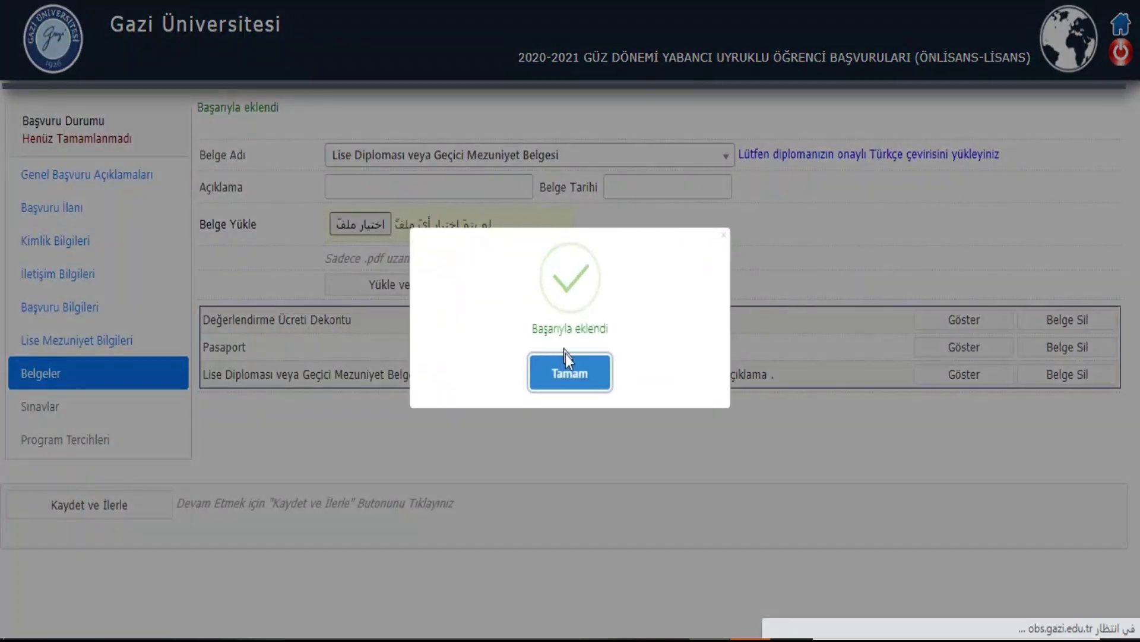
Step: Choose Transkript as the document type, attach its PDF, and enter '.' as the description
{"action": "left_click", "coordinate": [565, 359]}
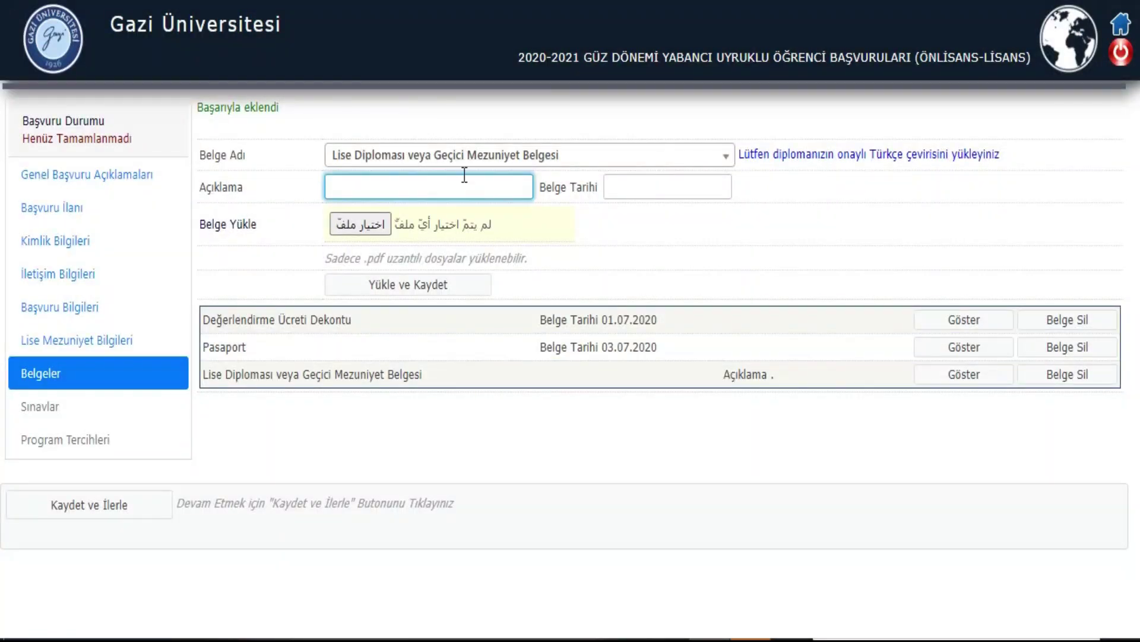
{"action": "left_click", "coordinate": [470, 155]}
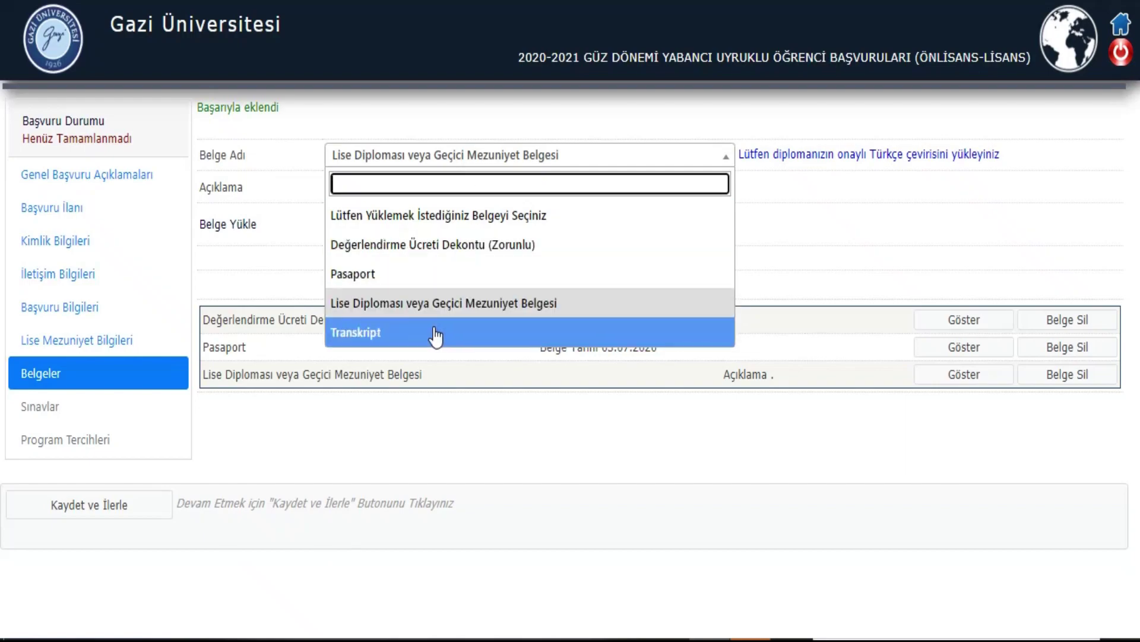
{"action": "left_click", "coordinate": [435, 334]}
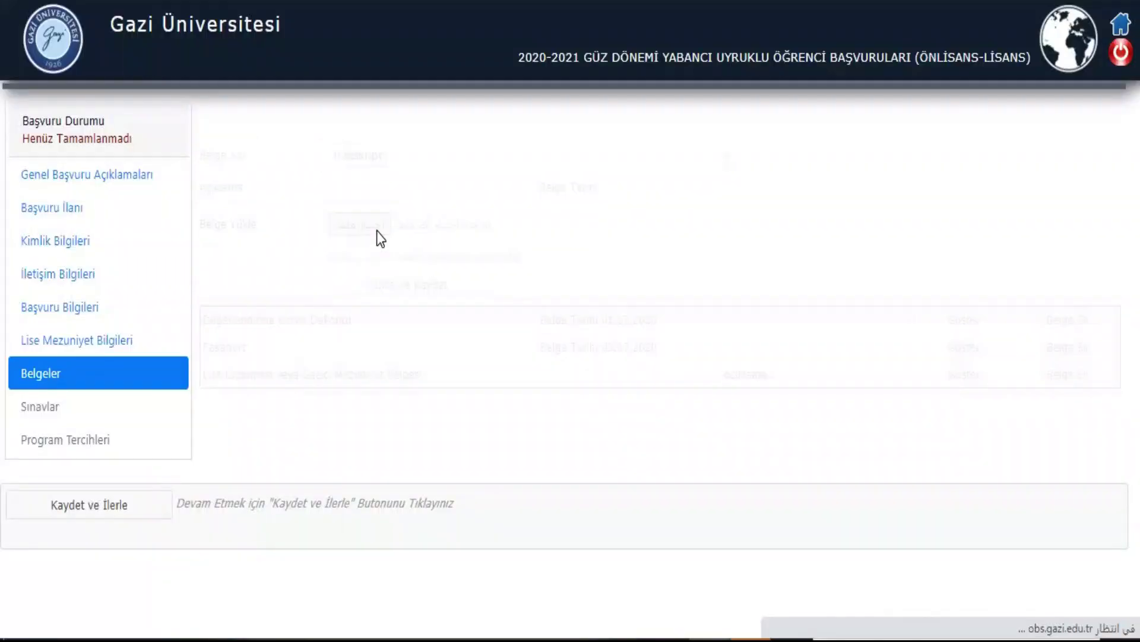
{"action": "left_click", "coordinate": [380, 229]}
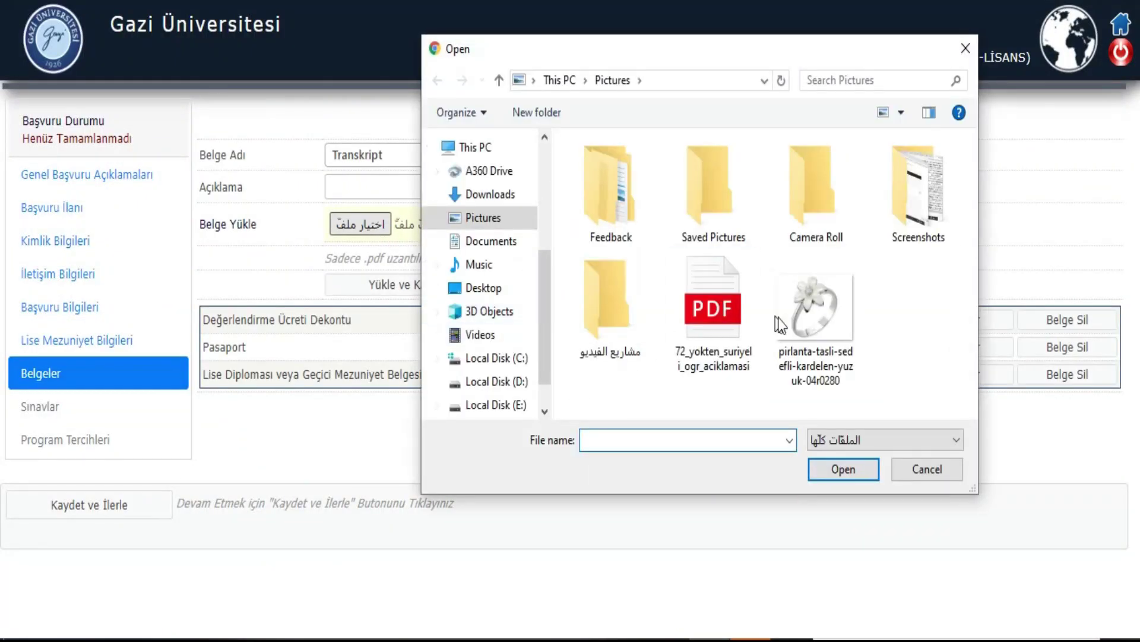
{"action": "double_click", "coordinate": [705, 322]}
{"action": "left_click", "coordinate": [369, 180]}
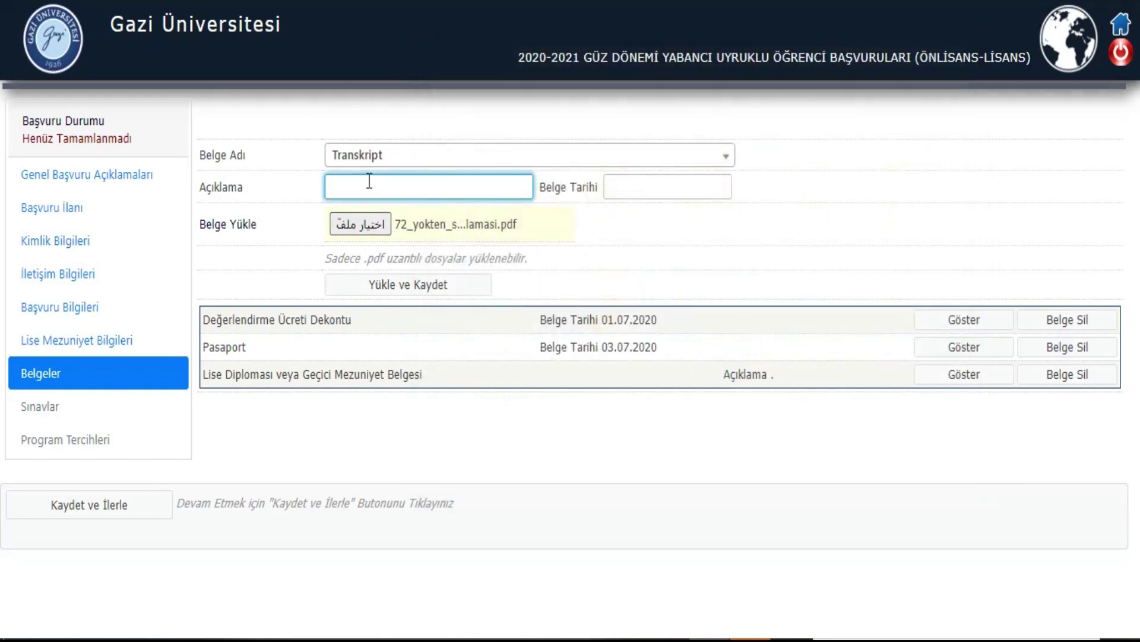
{"action": "type", "text": "."}
Step: Upload the transcript and save the documents to reach the Sınavlar page
{"action": "left_click", "coordinate": [402, 288]}
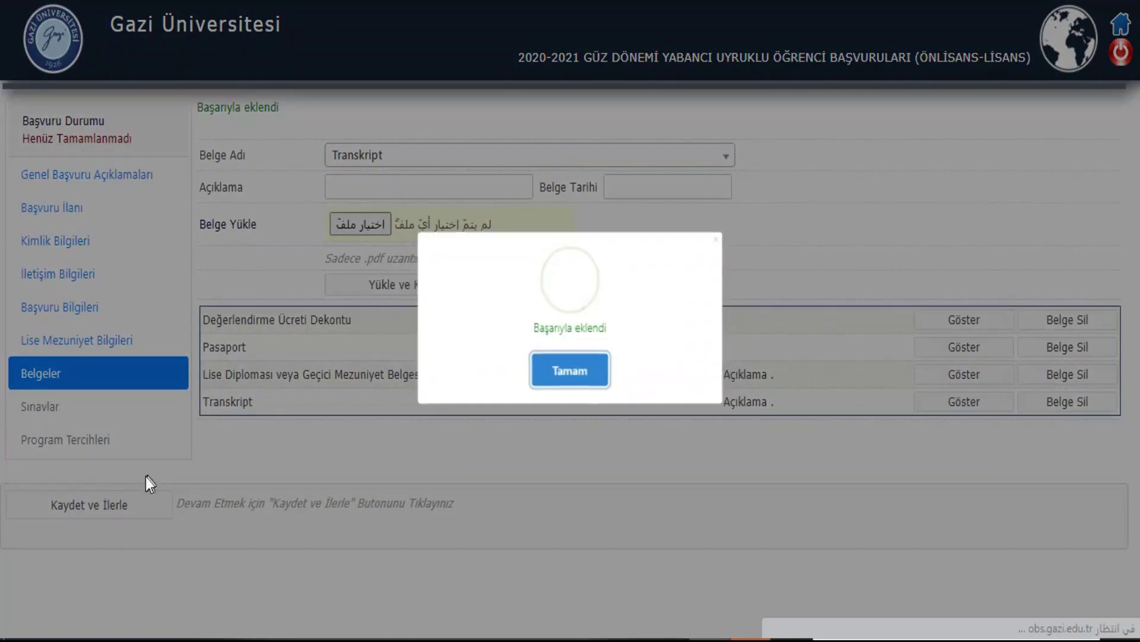
{"action": "left_click", "coordinate": [566, 374]}
{"action": "left_click", "coordinate": [135, 515]}
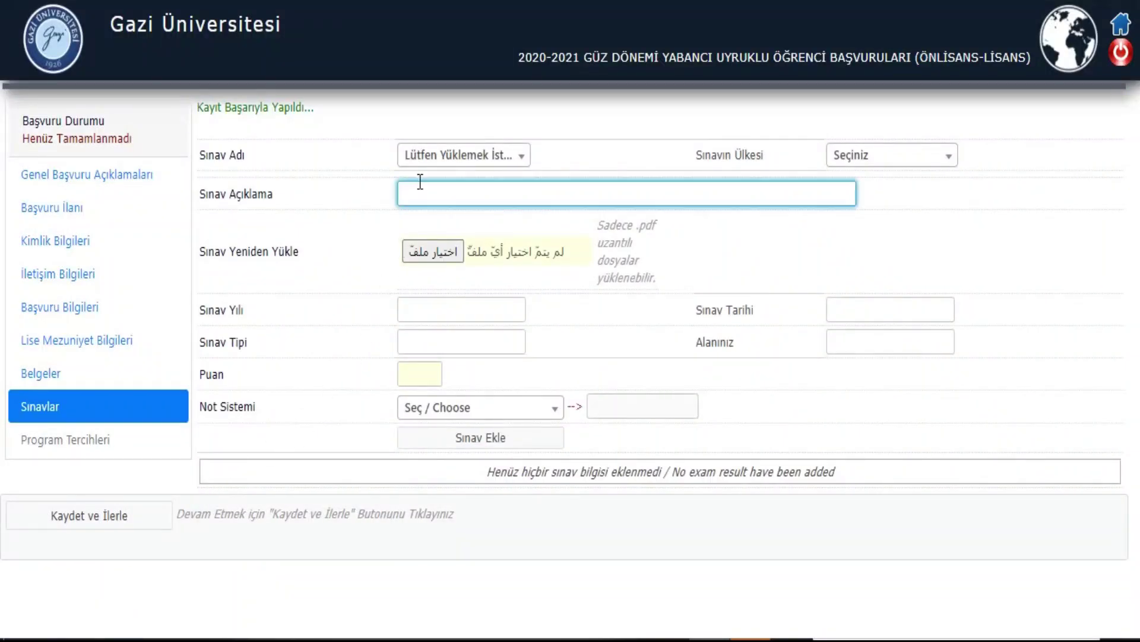
Step: Select Libya Merkezi Lise Bitirme Sınavı as the exam, taken in ARUBA
{"action": "left_click", "coordinate": [446, 156]}
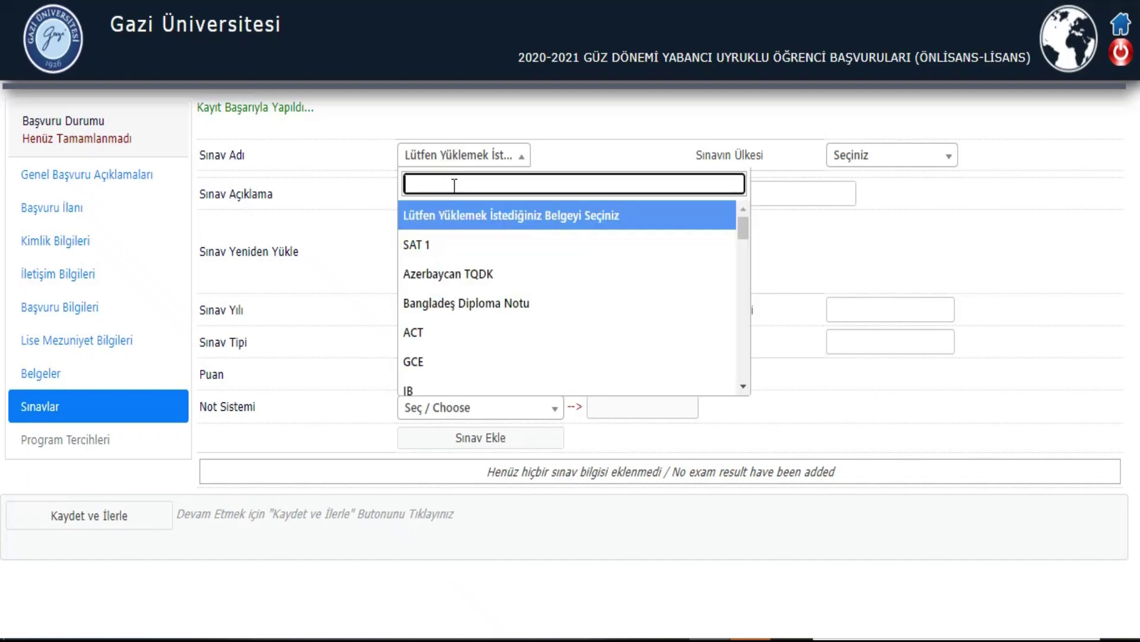
{"action": "scroll", "coordinate": [492, 314], "scroll_direction": "down", "scroll_amount": 3}
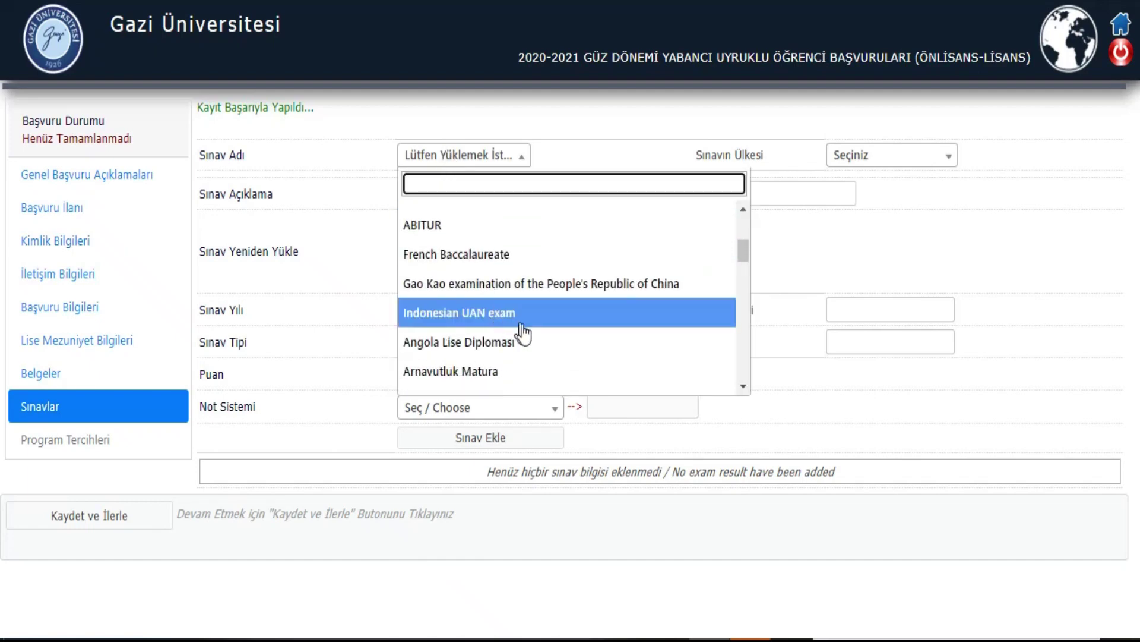
{"action": "scroll", "coordinate": [523, 333], "scroll_direction": "down", "scroll_amount": 8}
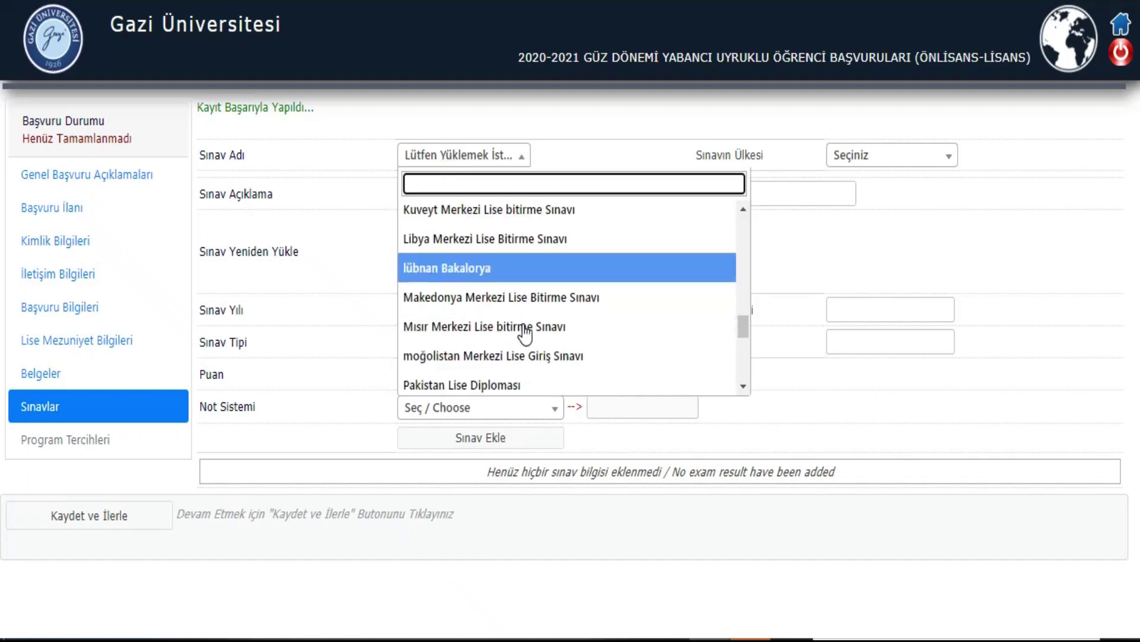
{"action": "scroll", "coordinate": [524, 332], "scroll_direction": "down", "scroll_amount": 2}
{"action": "scroll", "coordinate": [520, 324], "scroll_direction": "up", "scroll_amount": 5}
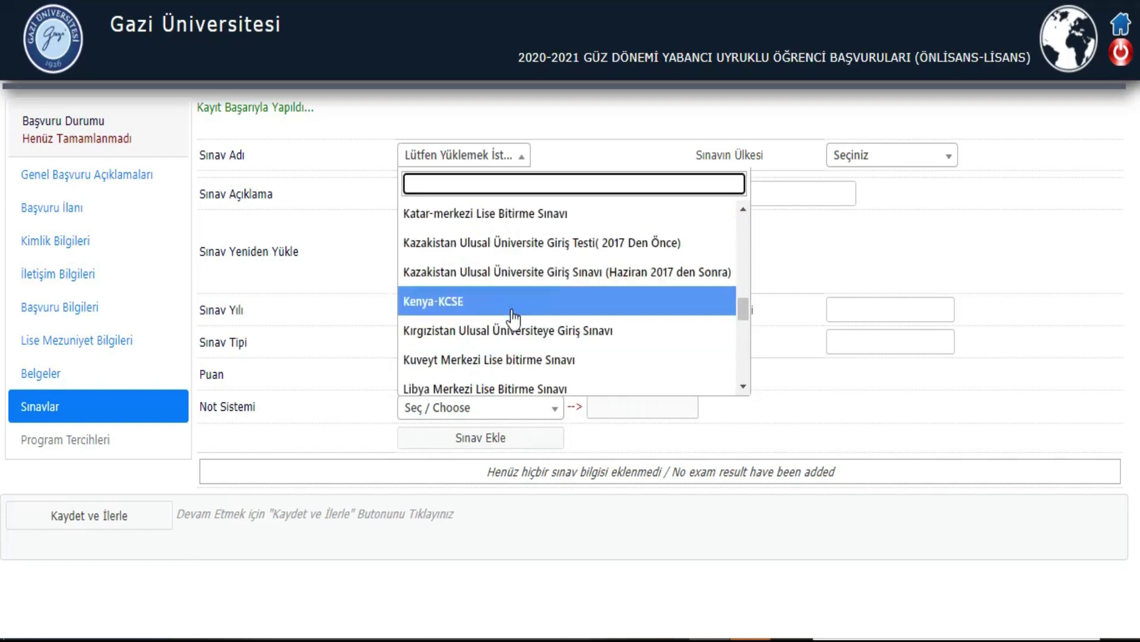
{"action": "scroll", "coordinate": [514, 316], "scroll_direction": "down", "scroll_amount": 4}
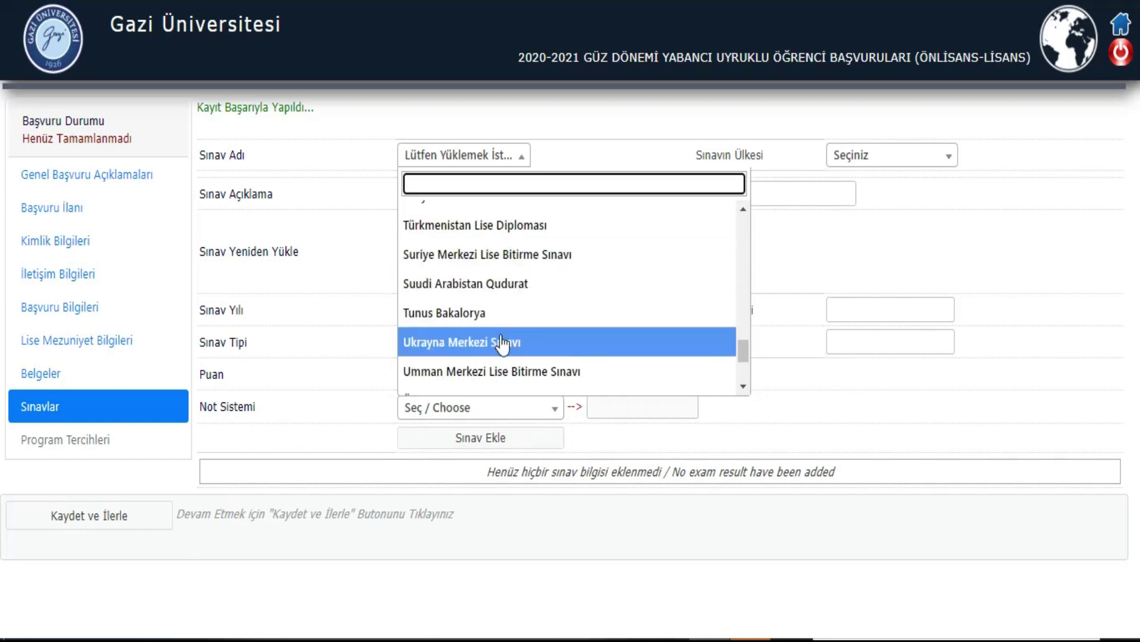
{"action": "scroll", "coordinate": [509, 348], "scroll_direction": "up", "scroll_amount": 4}
{"action": "scroll", "coordinate": [508, 256], "scroll_direction": "up", "scroll_amount": 4}
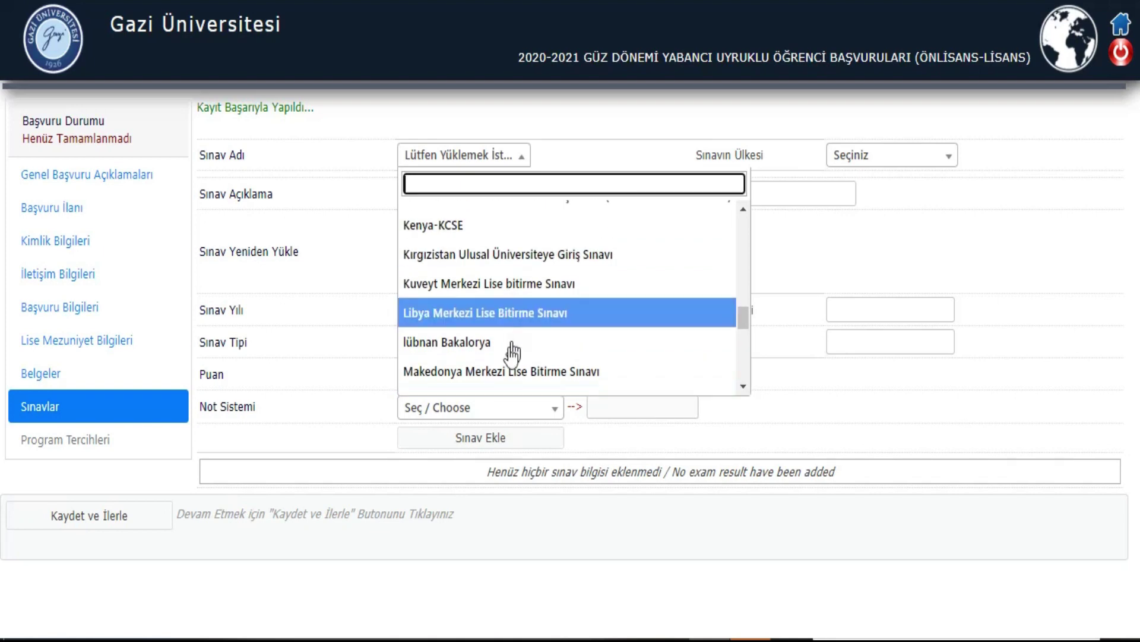
{"action": "scroll", "coordinate": [512, 268], "scroll_direction": "down", "scroll_amount": 3}
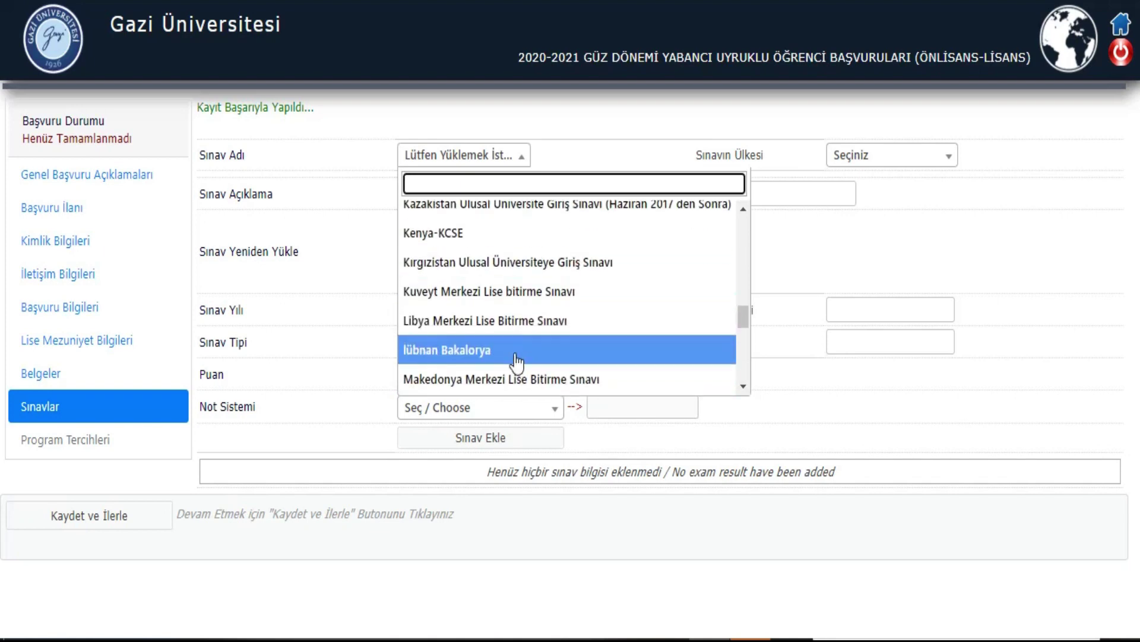
{"action": "left_click", "coordinate": [518, 318]}
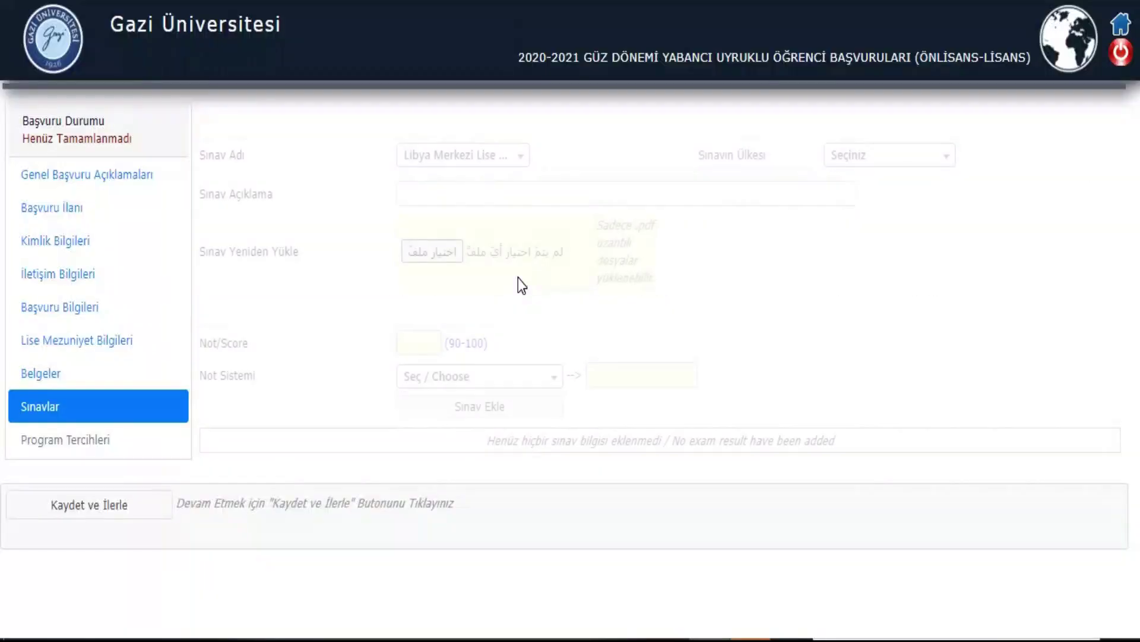
{"action": "left_click", "coordinate": [869, 165]}
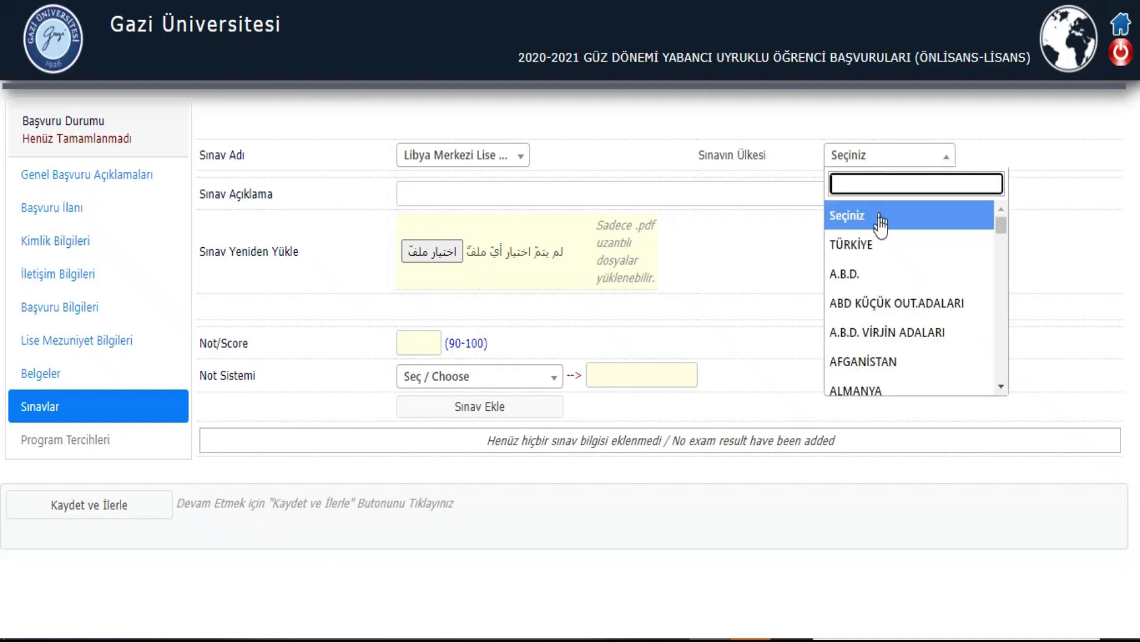
{"action": "scroll", "coordinate": [888, 224], "scroll_direction": "down", "scroll_amount": 4}
{"action": "left_click", "coordinate": [888, 265]}
Step: Attach the exam result PDF and enter the score 91
{"action": "left_click", "coordinate": [478, 190]}
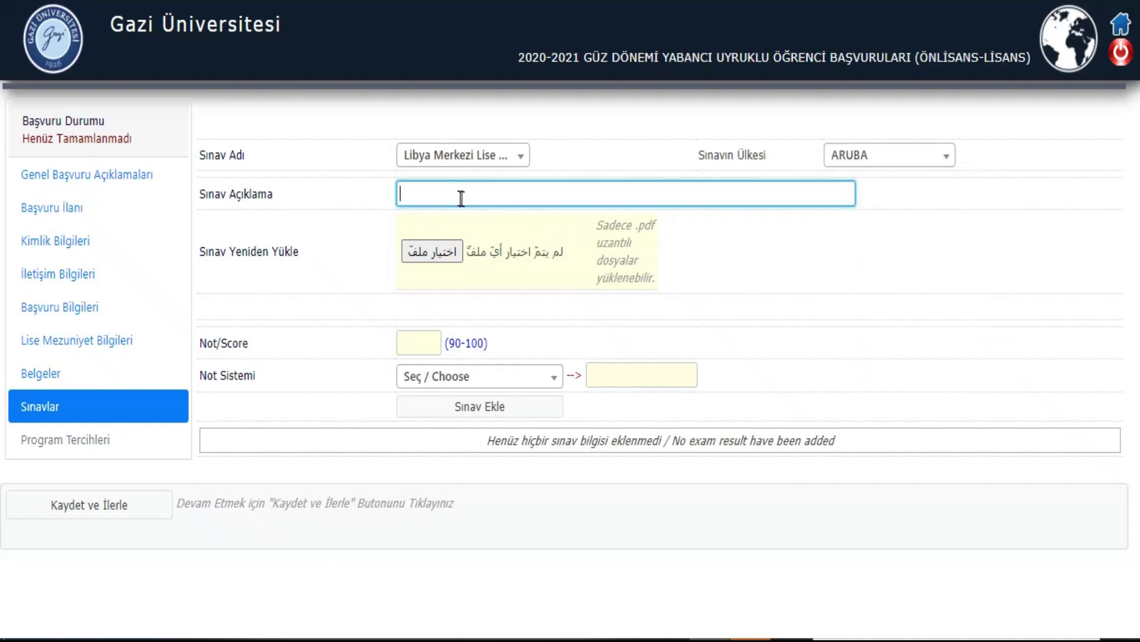
{"action": "left_click", "coordinate": [434, 253]}
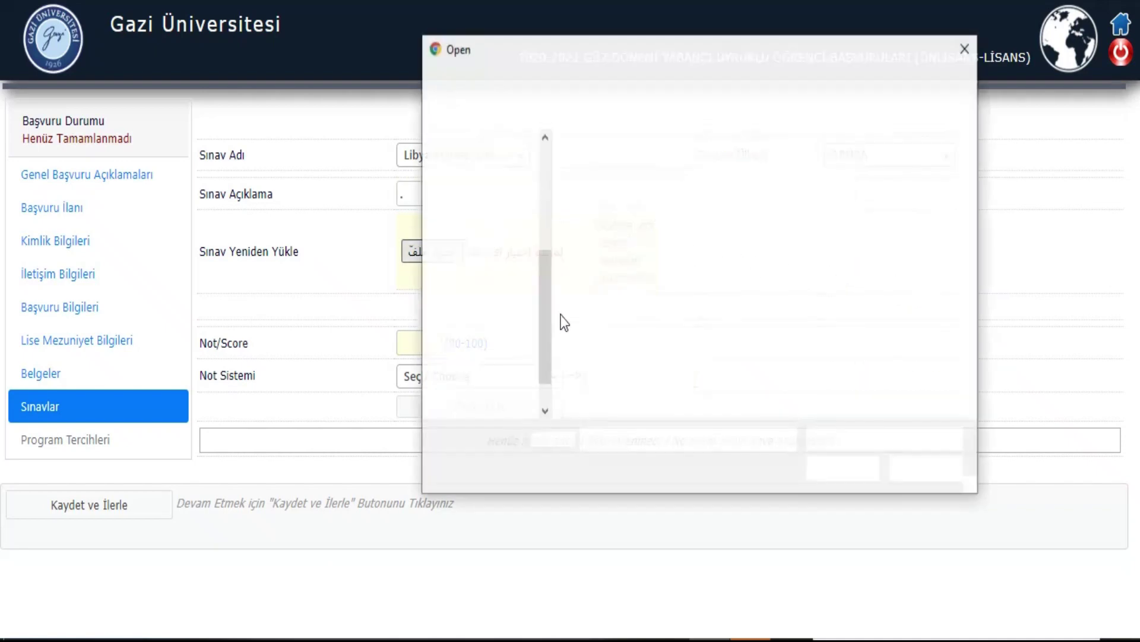
{"action": "left_click", "coordinate": [690, 291]}
{"action": "double_click", "coordinate": [690, 291]}
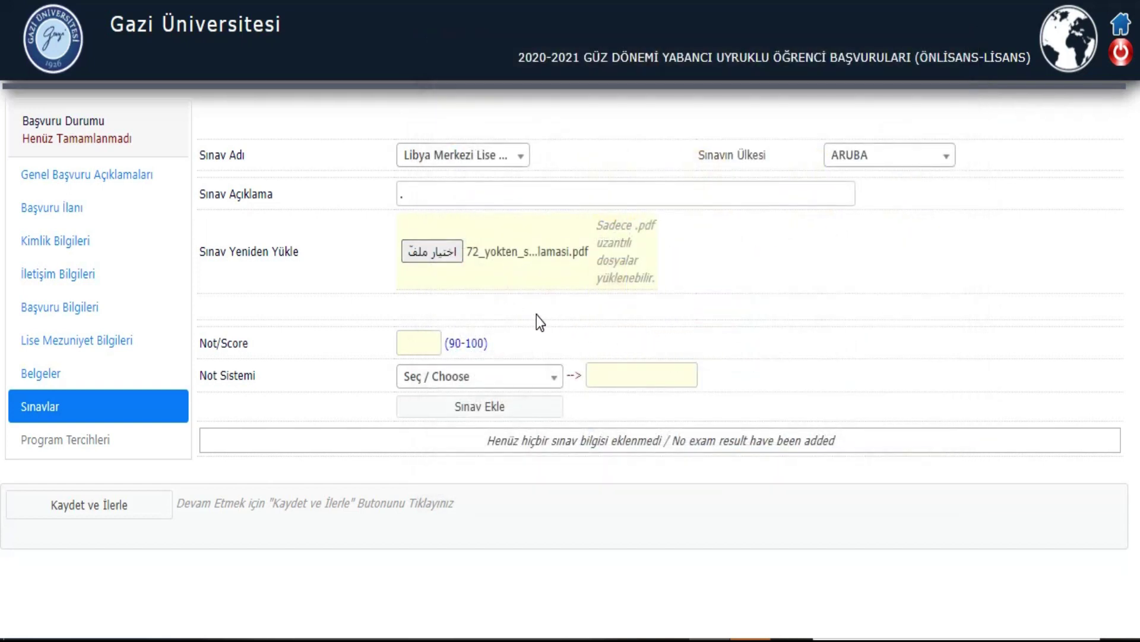
{"action": "left_click", "coordinate": [416, 341]}
Step: Choose 100'lük Sistem, add the exam, and save to continue to Program Tercihleri
{"action": "left_click", "coordinate": [422, 379]}
{"action": "scroll", "coordinate": [445, 572], "scroll_direction": "down", "scroll_amount": 2}
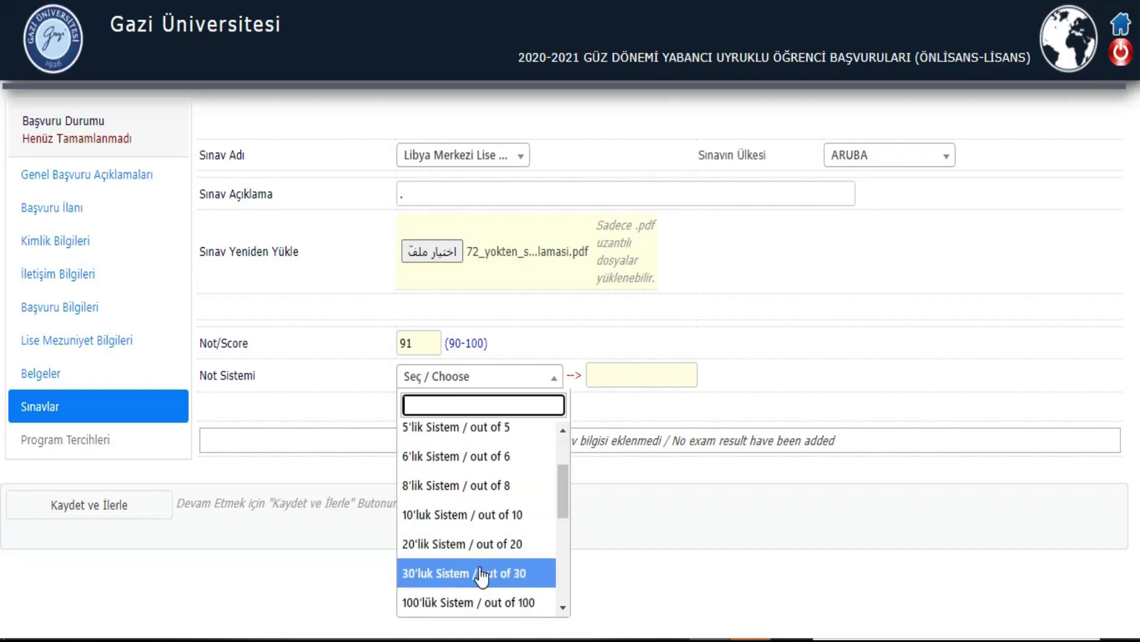
{"action": "left_click", "coordinate": [466, 600]}
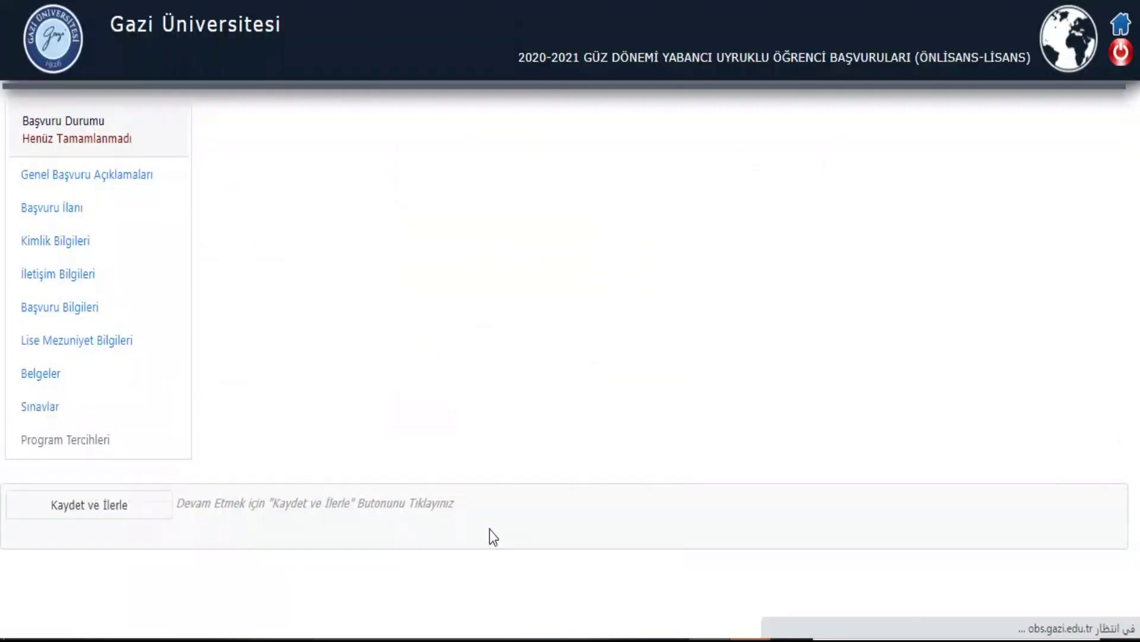
{"action": "left_click", "coordinate": [500, 407]}
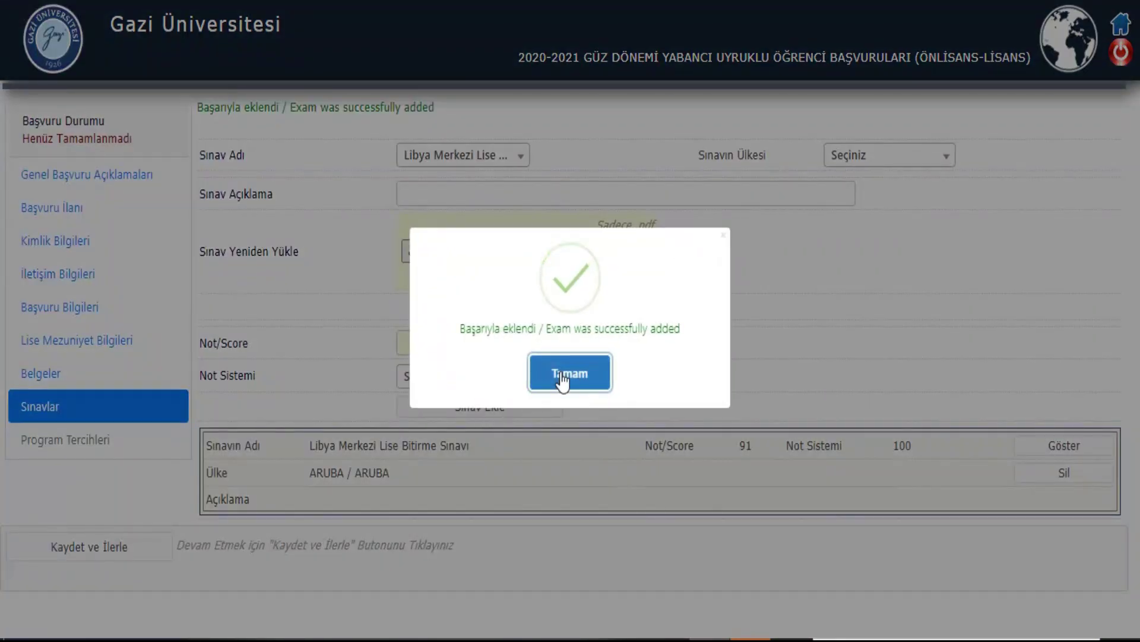
{"action": "left_click", "coordinate": [566, 381]}
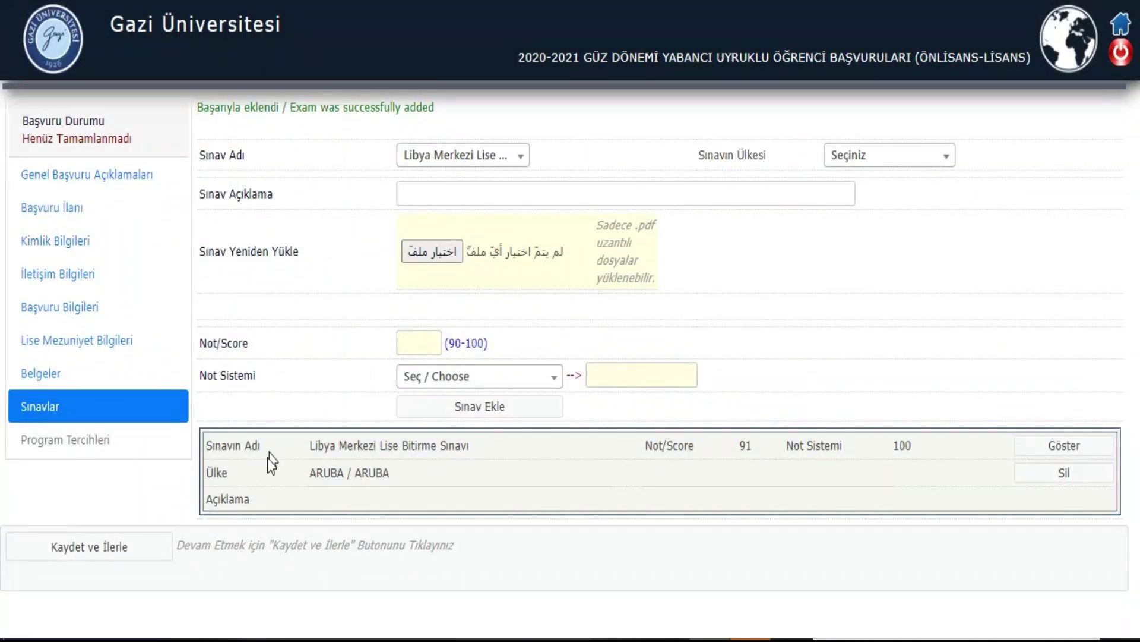
{"action": "left_click", "coordinate": [77, 546]}
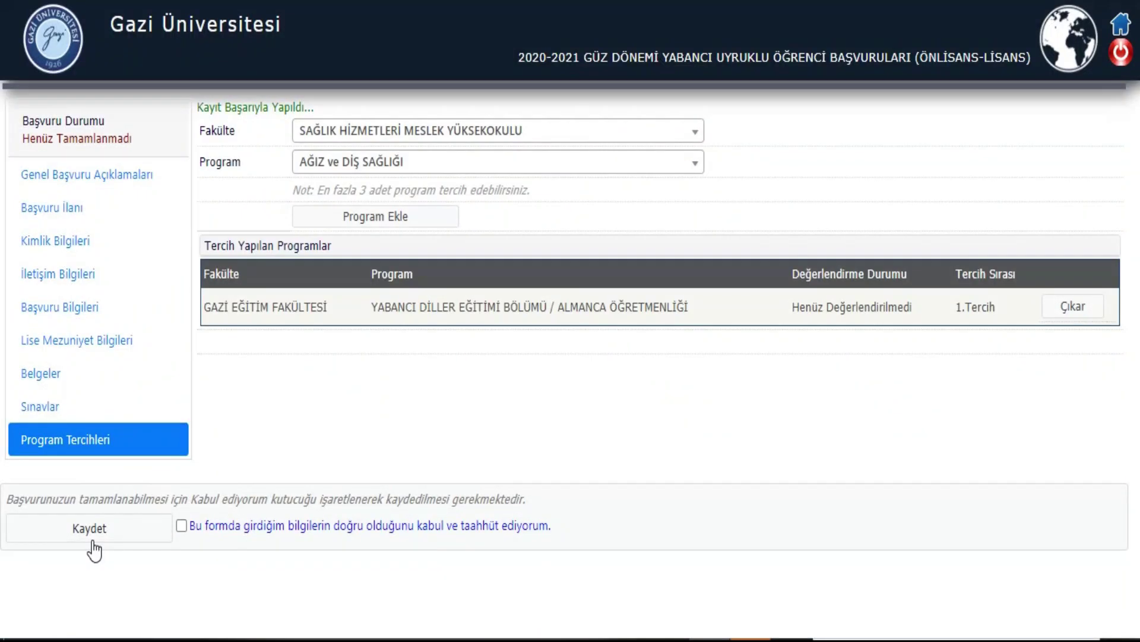
Step: Add ELEKTRİK-ELEKTRONİK MÜHENDİSLİĞİ from MÜHENDİSLİK FAKÜLTESİ as the 2nd preference
{"action": "left_click", "coordinate": [400, 136]}
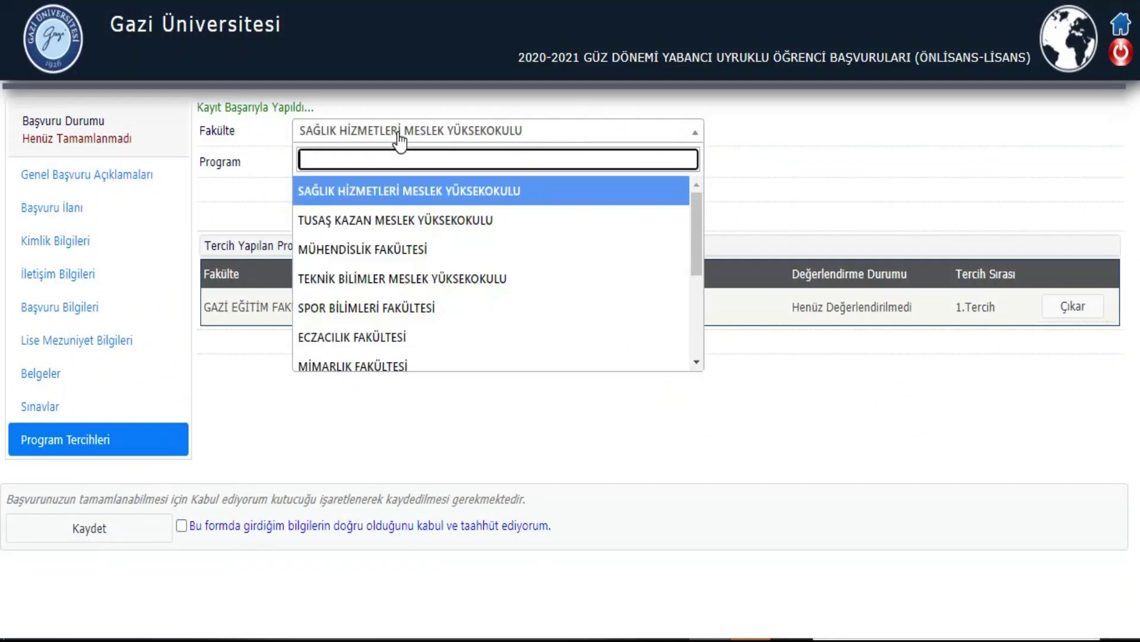
{"action": "scroll", "coordinate": [400, 289], "scroll_direction": "down", "scroll_amount": 3}
{"action": "scroll", "coordinate": [400, 291], "scroll_direction": "up", "scroll_amount": 3}
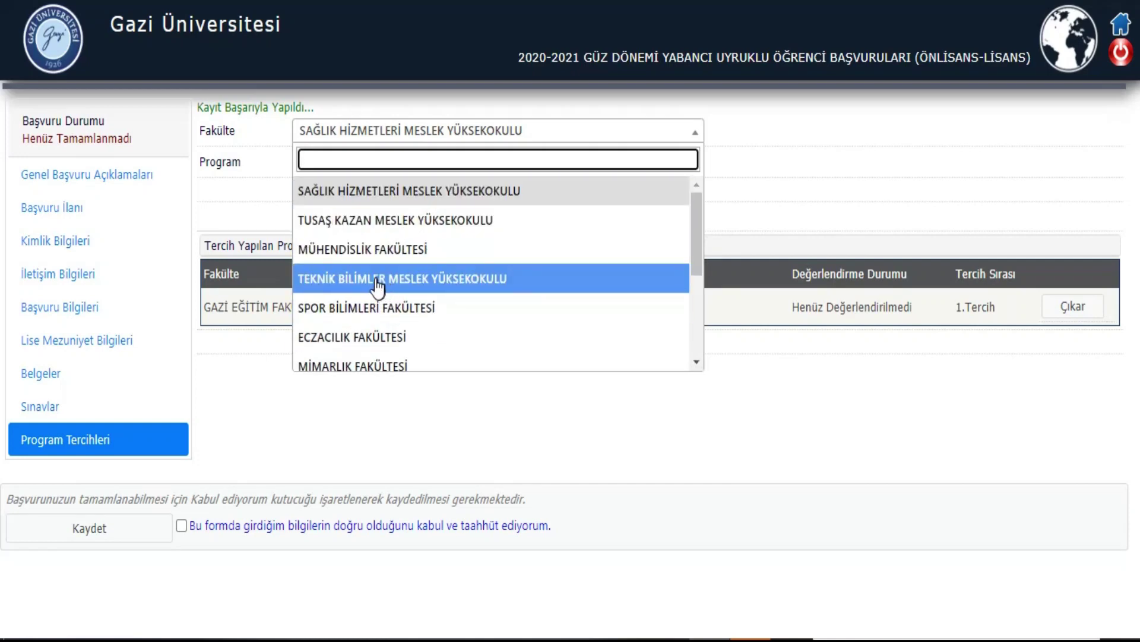
{"action": "left_click", "coordinate": [368, 252]}
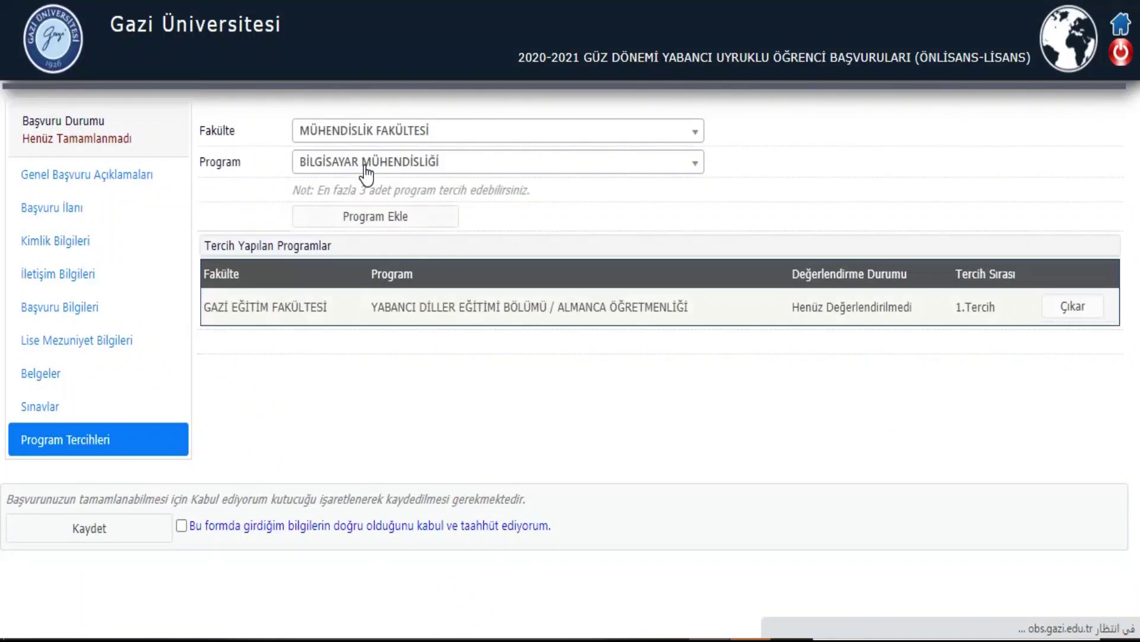
{"action": "left_click", "coordinate": [369, 166]}
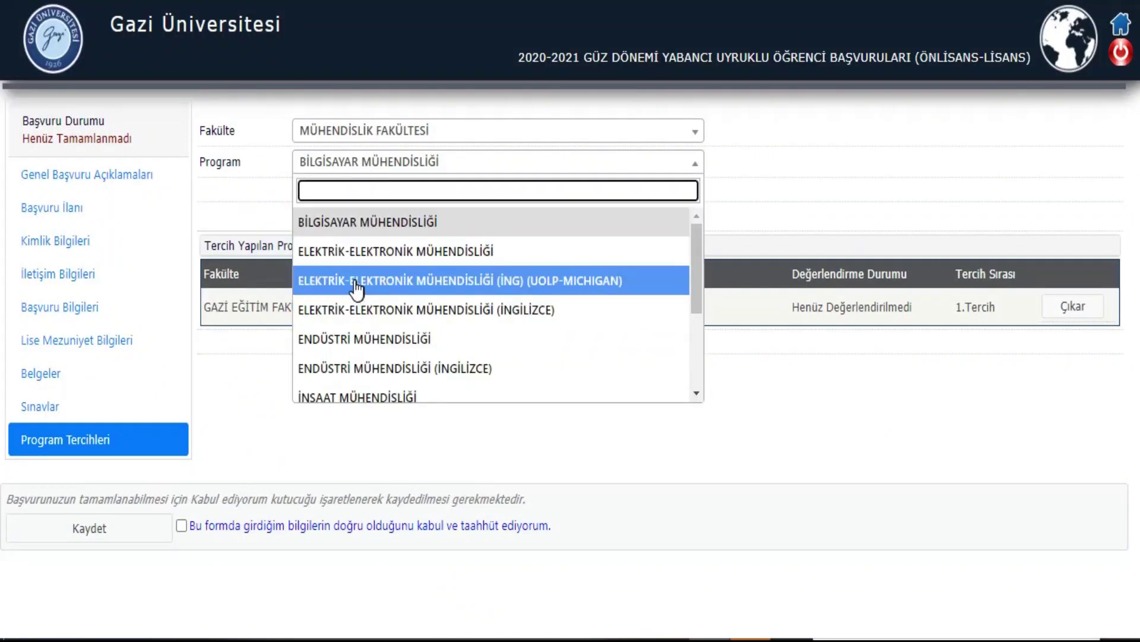
{"action": "left_click", "coordinate": [346, 251]}
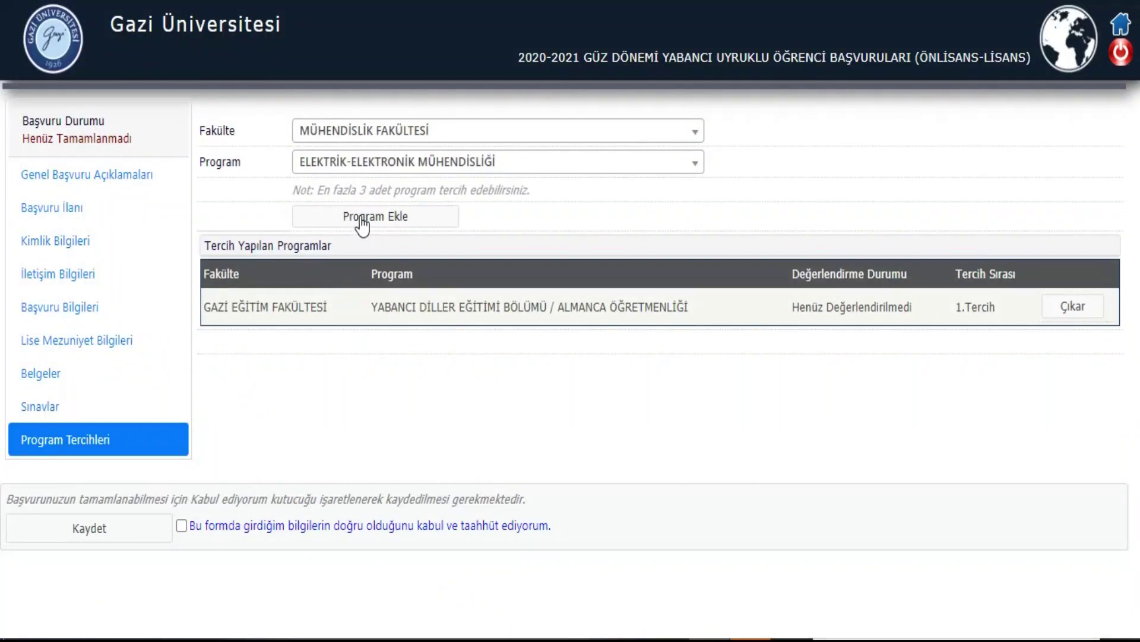
{"action": "left_click", "coordinate": [361, 217]}
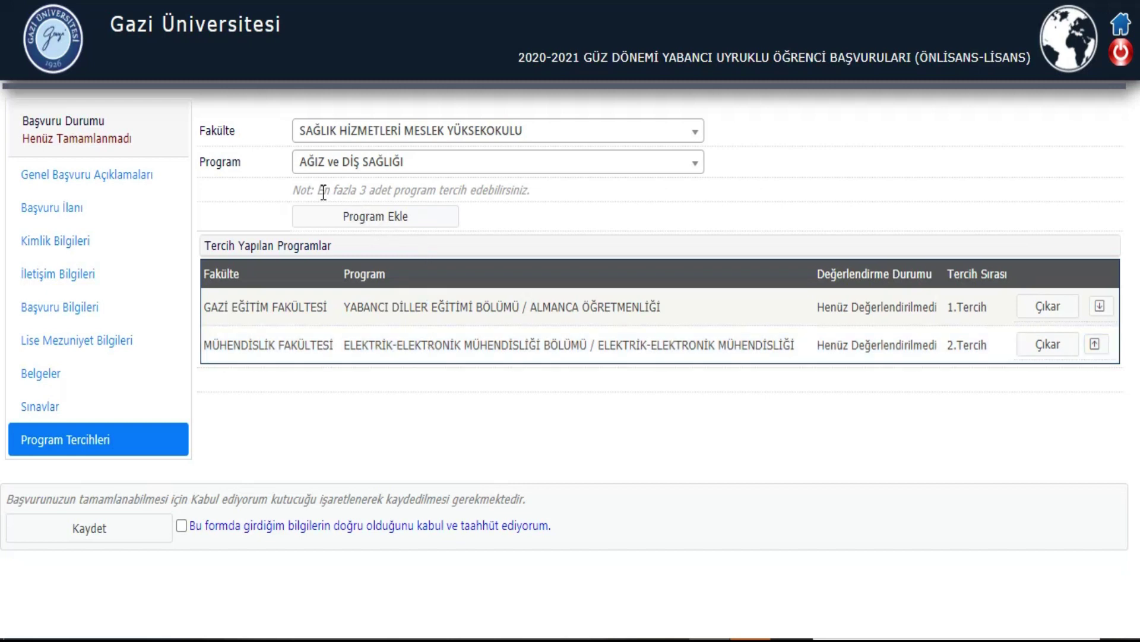
{"action": "left_click_drag", "start_coordinate": [317, 192], "coordinate": [523, 198]}
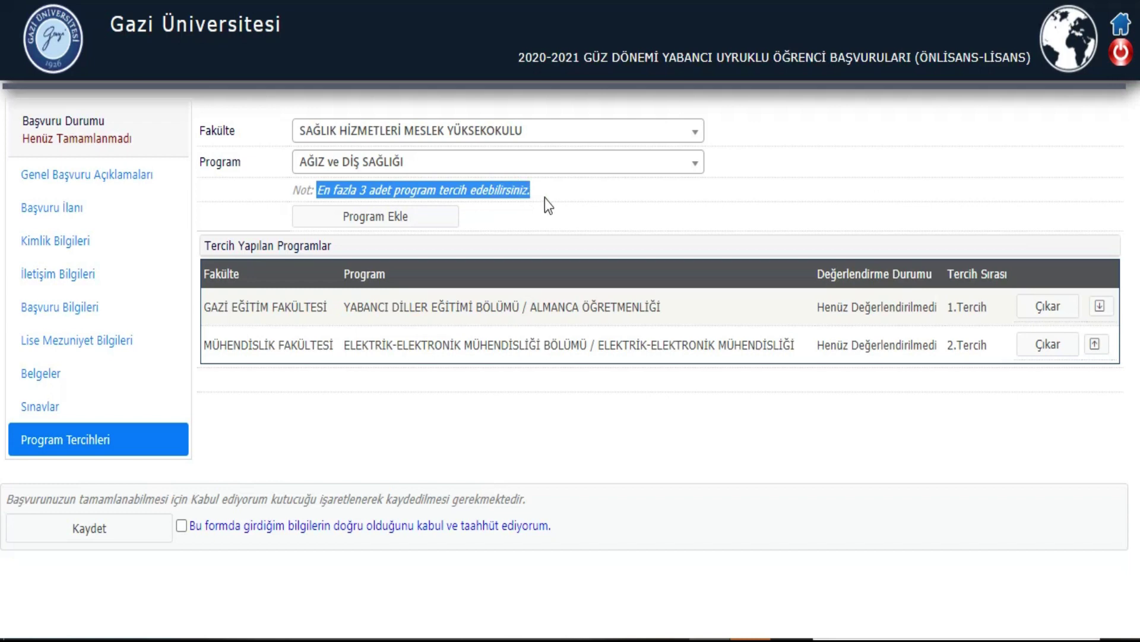
{"action": "left_click", "coordinate": [552, 195]}
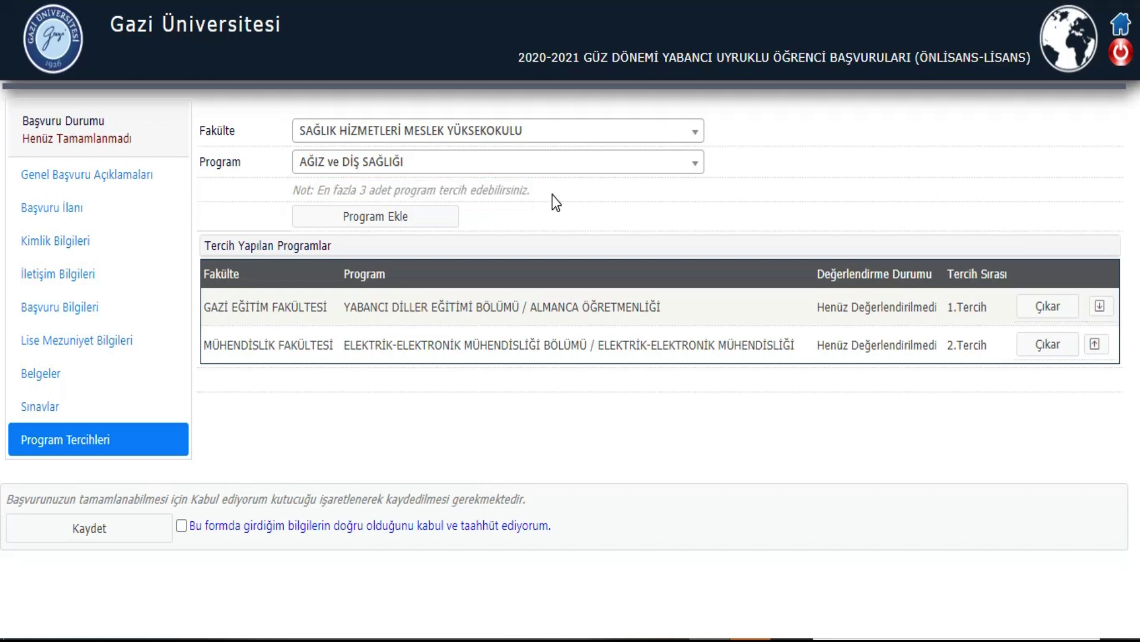
Step: Accept the accuracy declaration, submit the application, and close the 25.07.2020 confirmation
{"action": "left_click", "coordinate": [181, 525]}
{"action": "left_click", "coordinate": [117, 529]}
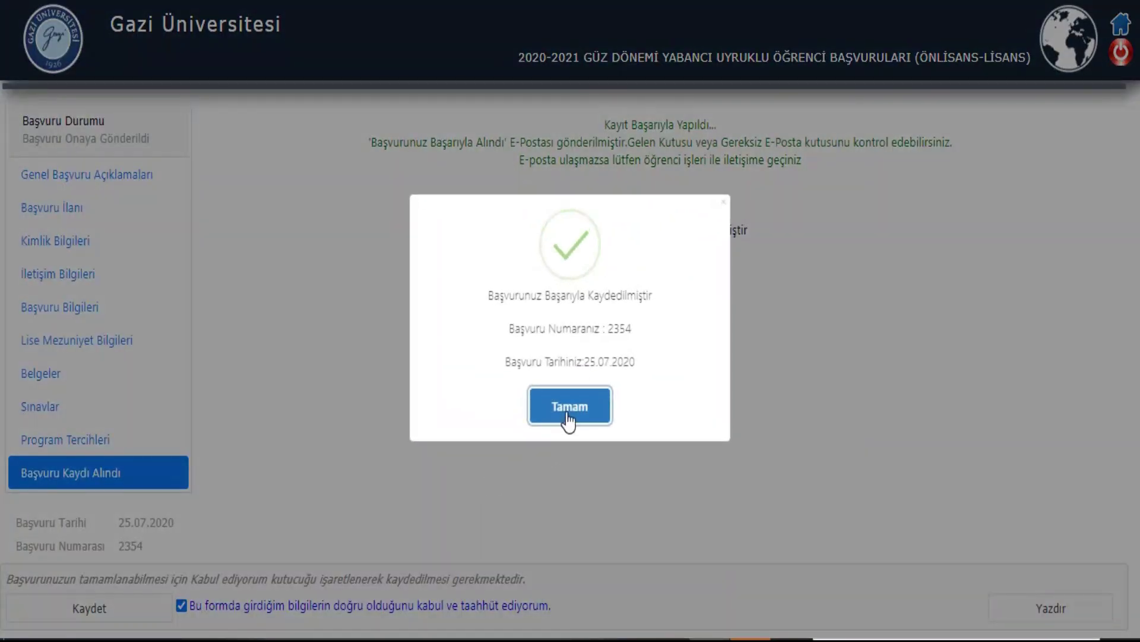
{"action": "left_click", "coordinate": [568, 416]}
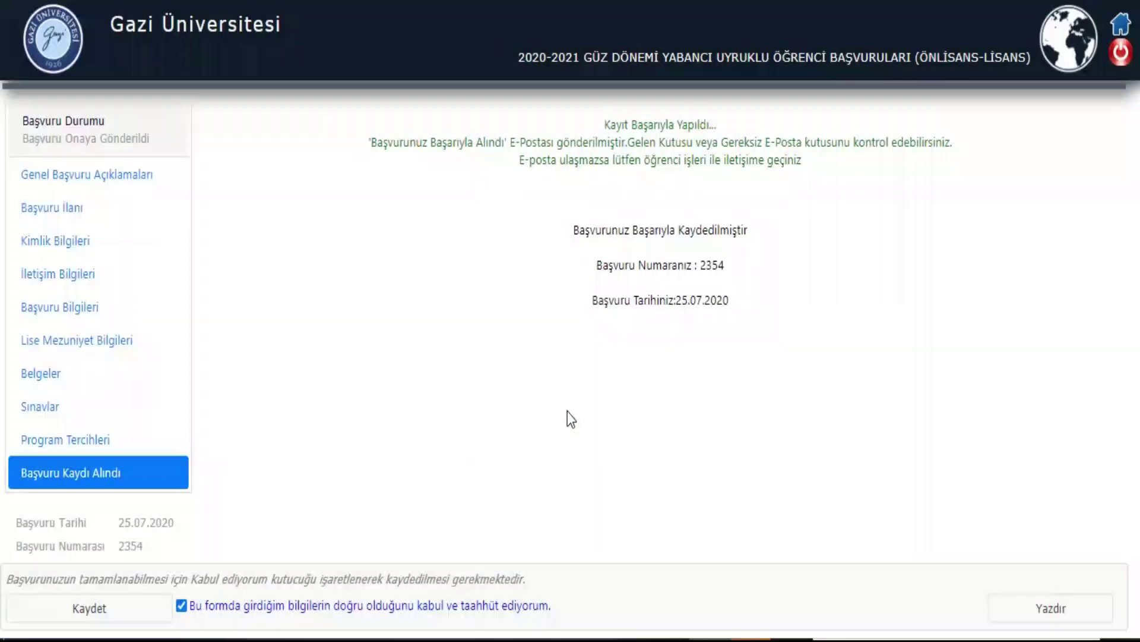